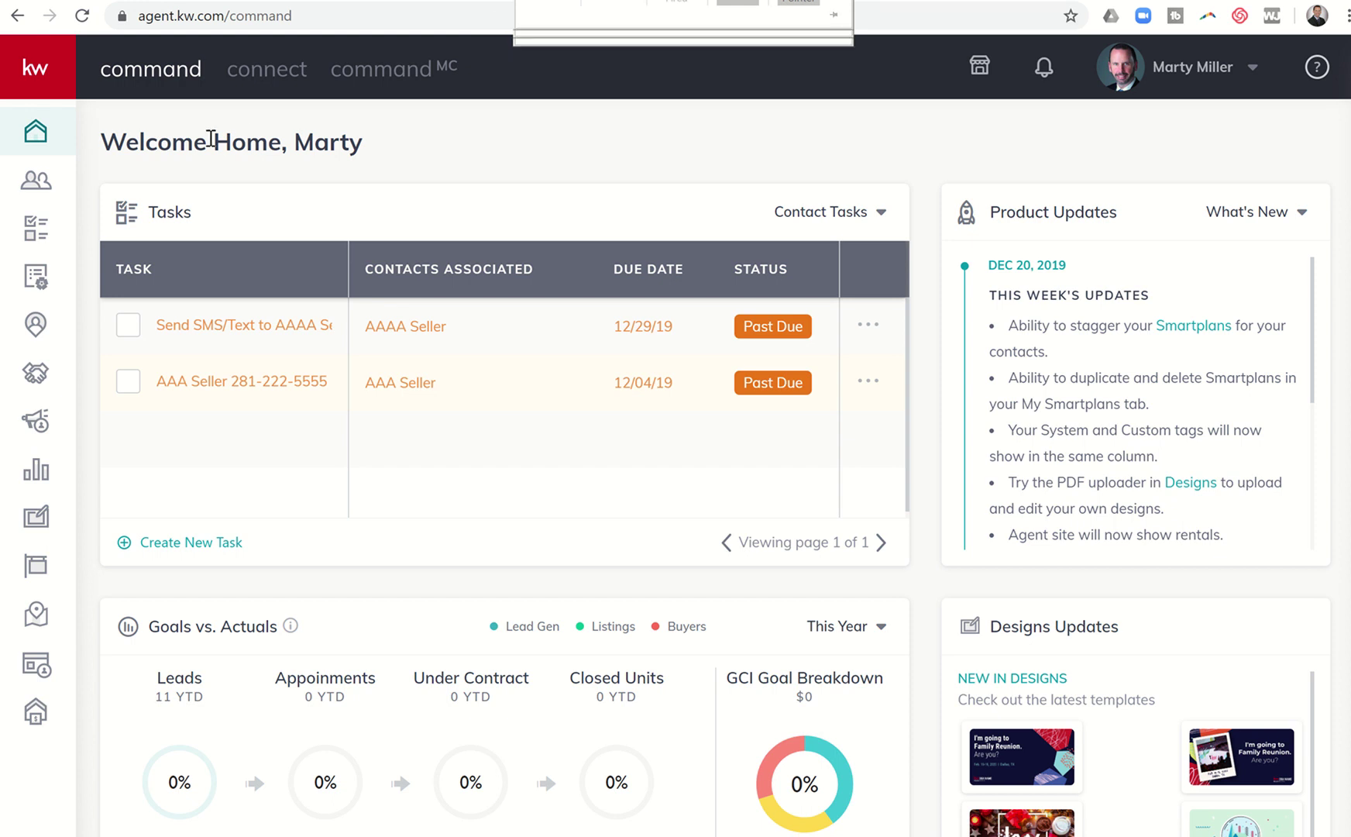
Open My Design Templates, which lists saved designs such as 01_FS_StayAwhile_FB and RedDot_FB.
{"action": "left_click", "coordinate": [36, 525]}
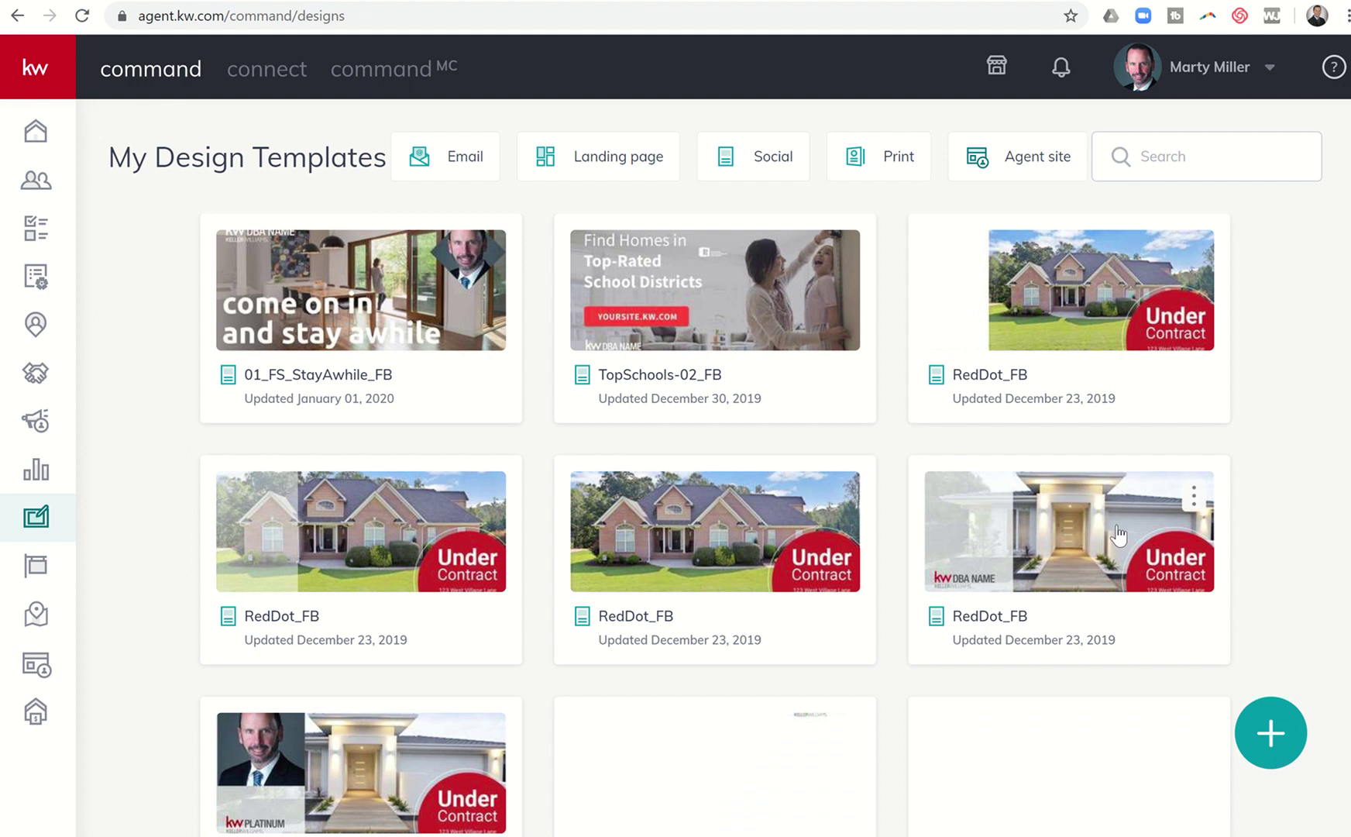
Start a new Social design and show the For Sale category's Facebook templates.
{"action": "left_click", "coordinate": [1270, 736]}
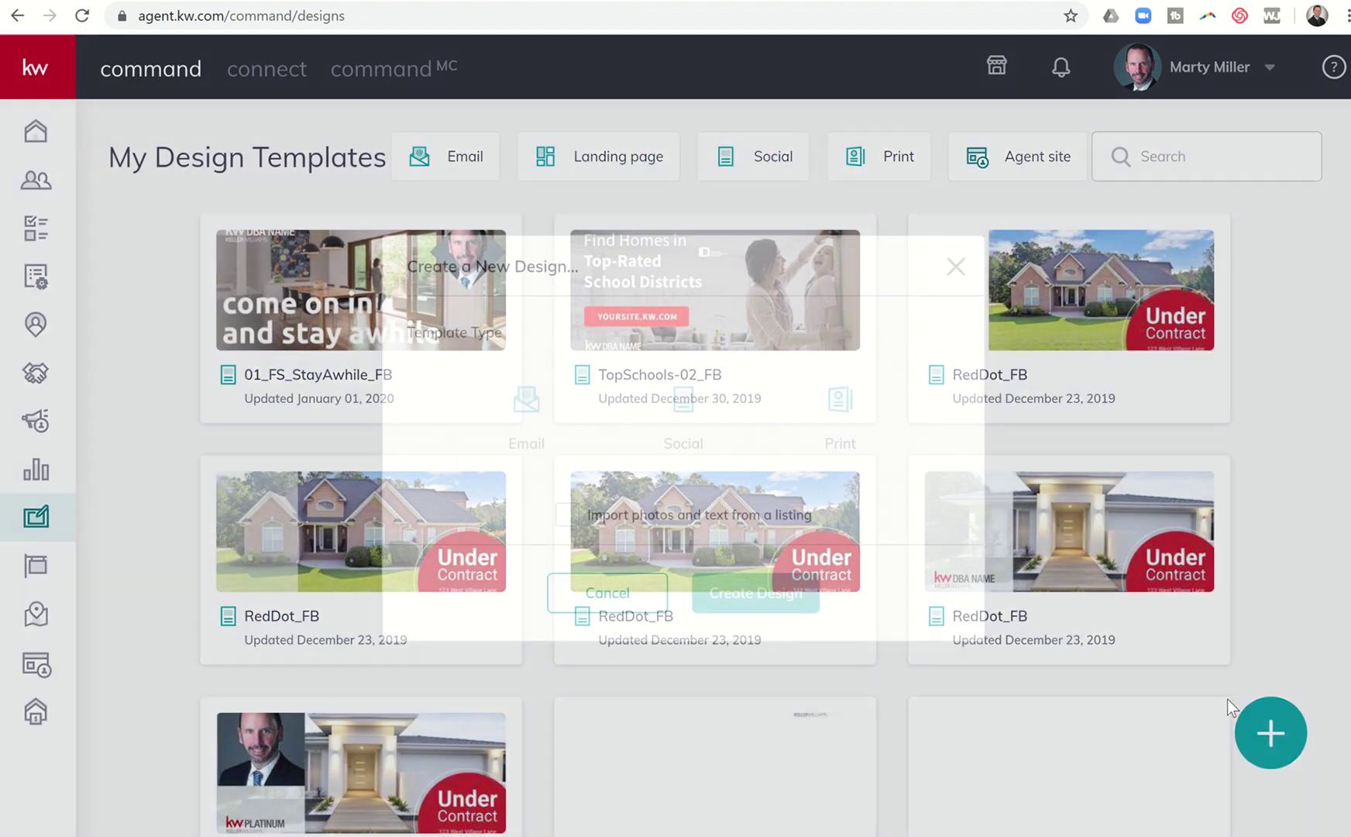
{"action": "left_click", "coordinate": [683, 408]}
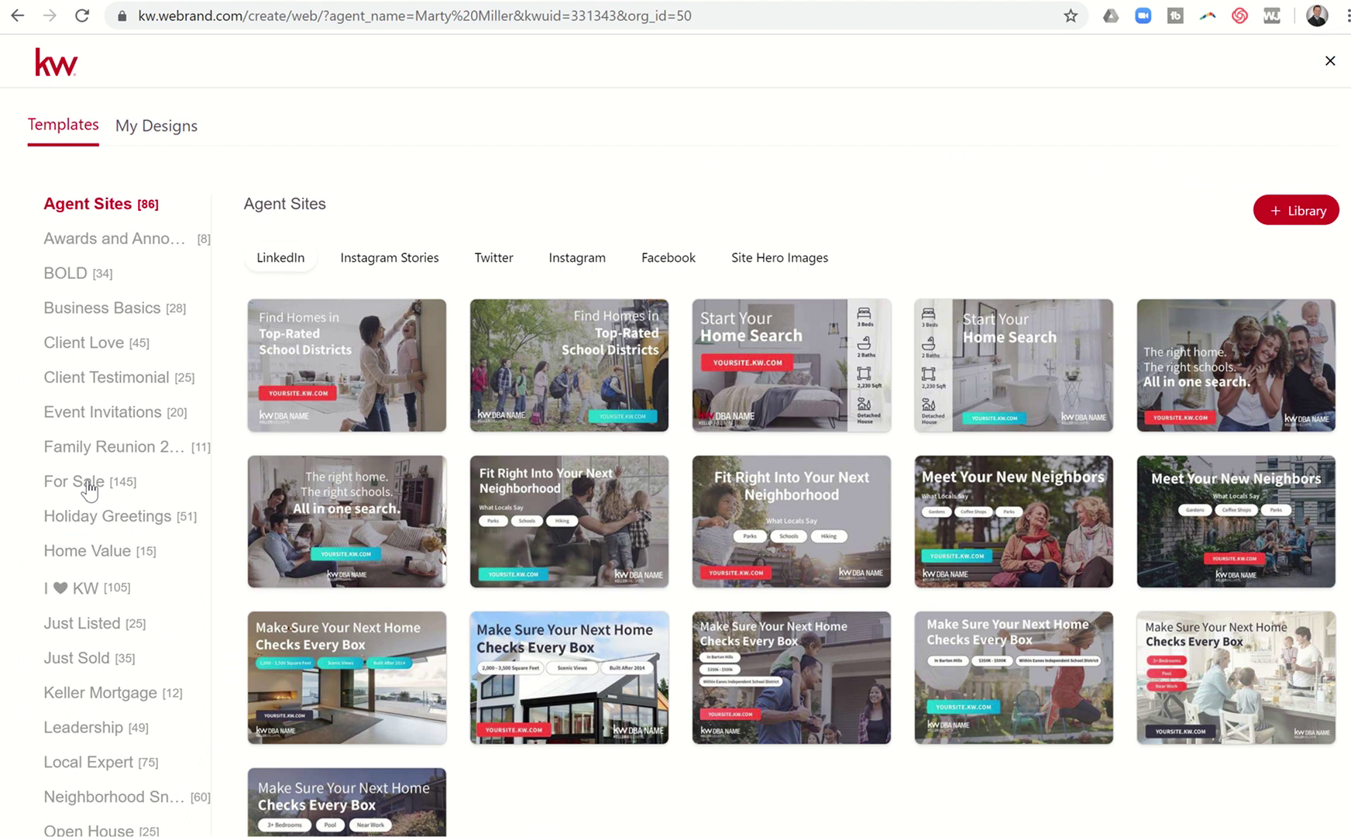
{"action": "left_click", "coordinate": [87, 481]}
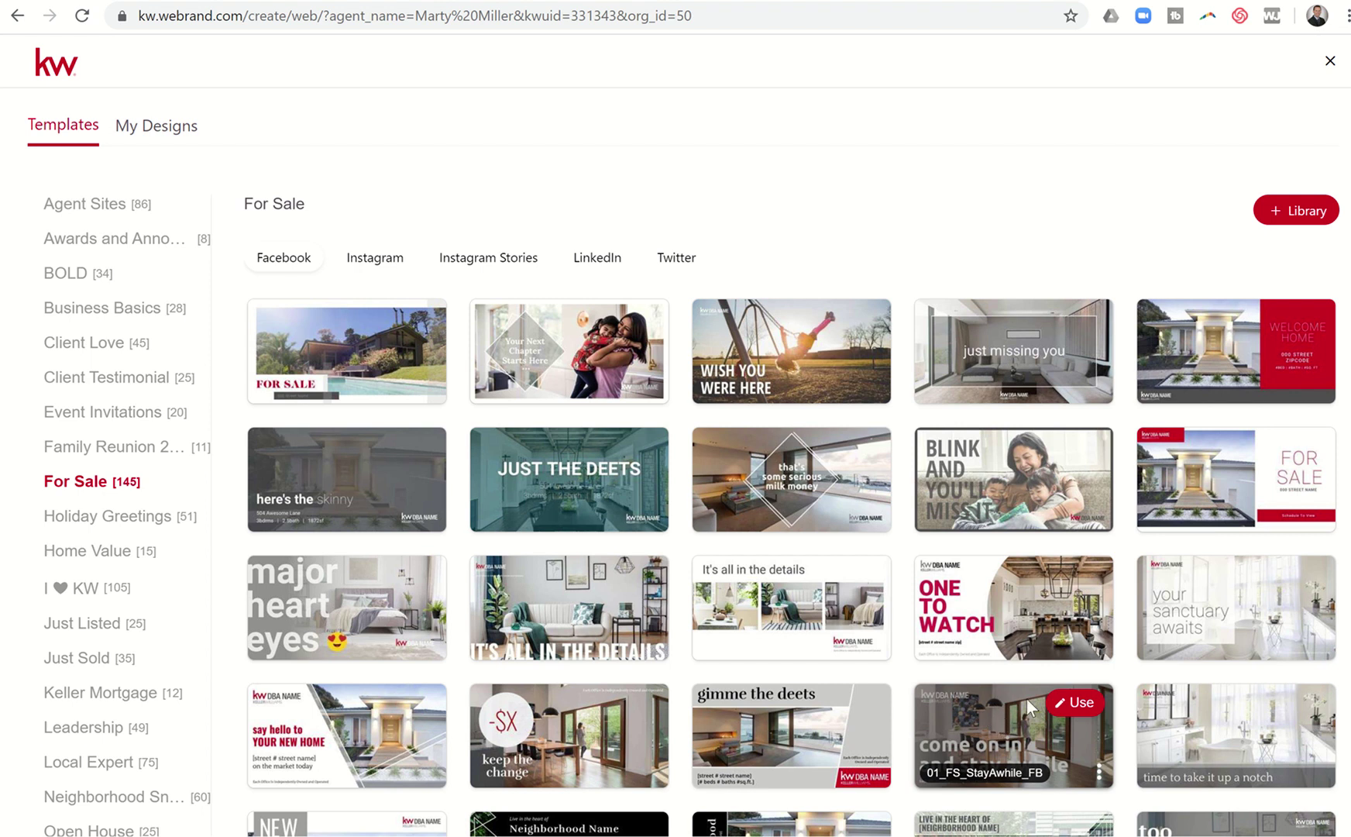
Open template 01_FS_StayAwhile_FB in the editor as a 1200x630px Facebook design.
{"action": "left_click", "coordinate": [1073, 709]}
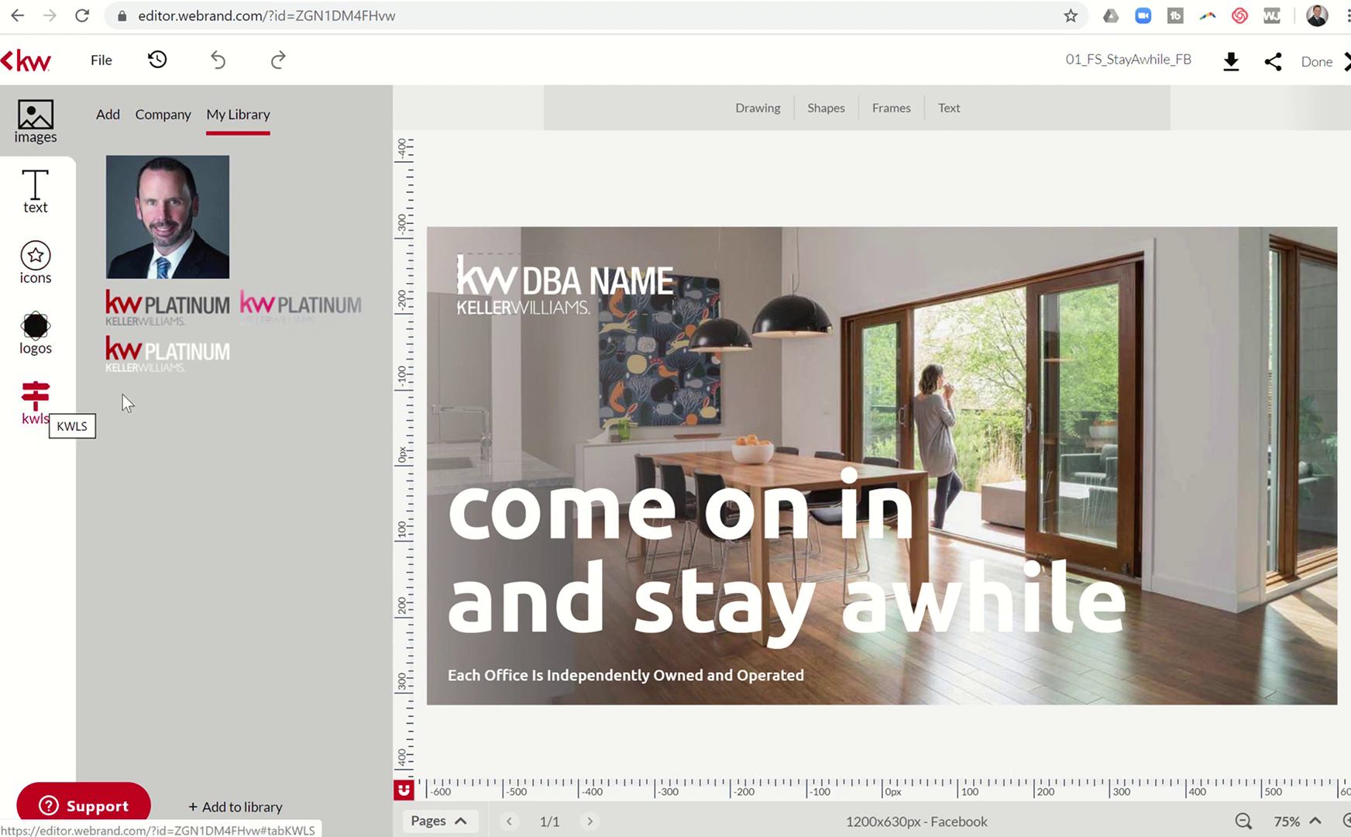
{"action": "left_click", "coordinate": [753, 114]}
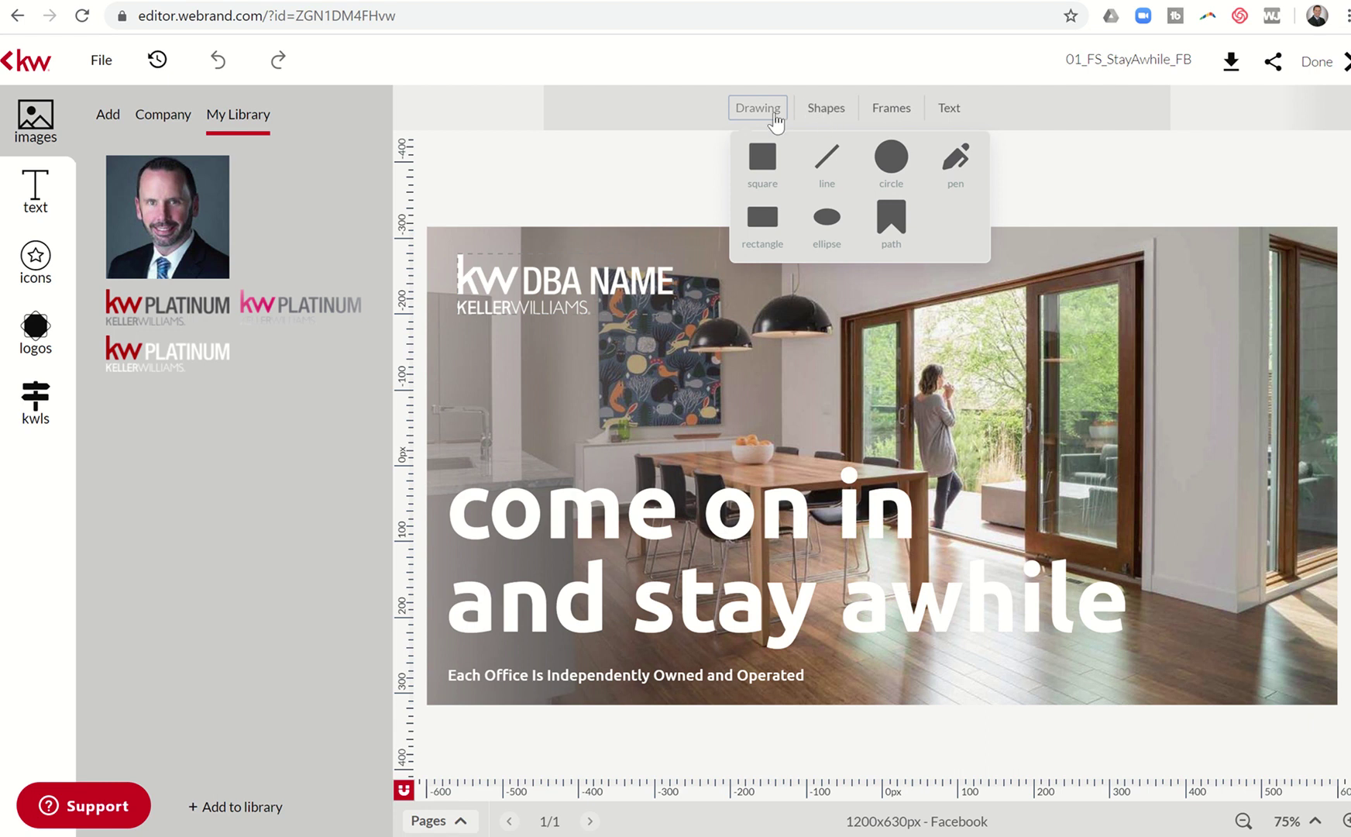
{"action": "left_click", "coordinate": [764, 165]}
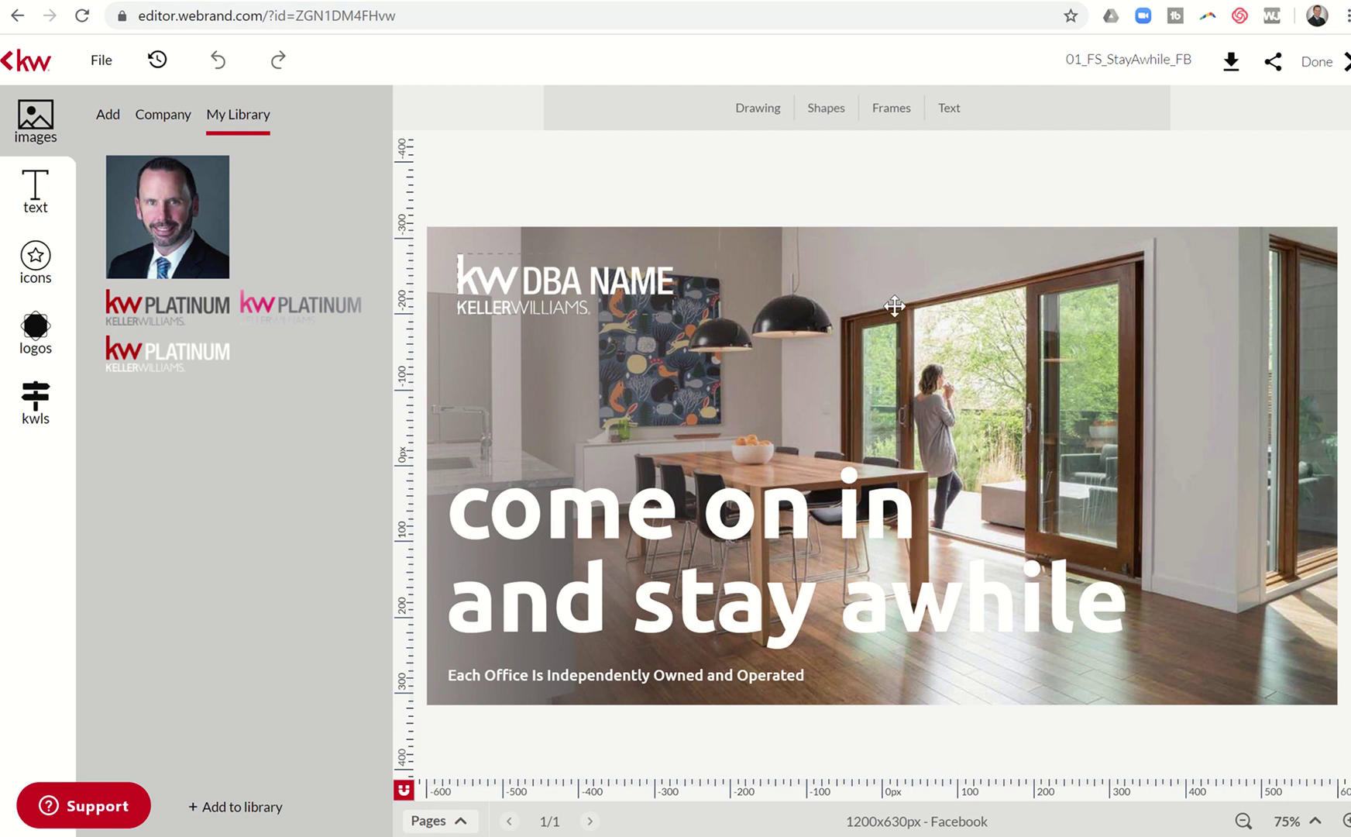
{"action": "left_click_drag", "start_coordinate": [917, 300], "coordinate": [1092, 475]}
{"action": "mouse_move", "coordinate": [1107, 416]}
{"action": "left_mouse_down"}
{"action": "mouse_move", "coordinate": [1134, 368]}
{"action": "mouse_move", "coordinate": [1285, 364]}
{"action": "left_mouse_up"}
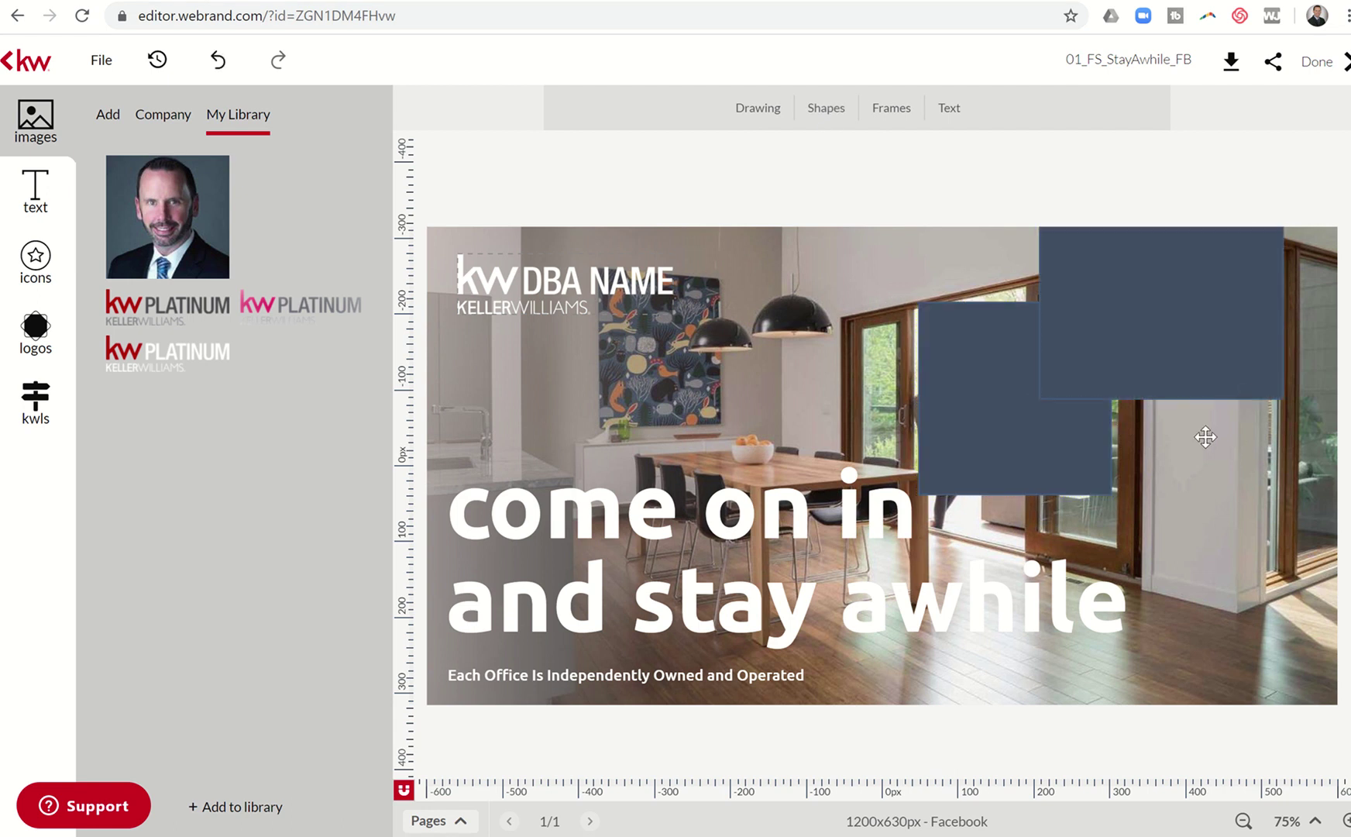
{"action": "mouse_move", "coordinate": [1193, 440]}
{"action": "left_mouse_down"}
{"action": "mouse_move", "coordinate": [1100, 554]}
{"action": "mouse_move", "coordinate": [1155, 552]}
{"action": "mouse_move", "coordinate": [1079, 552]}
{"action": "left_mouse_up"}
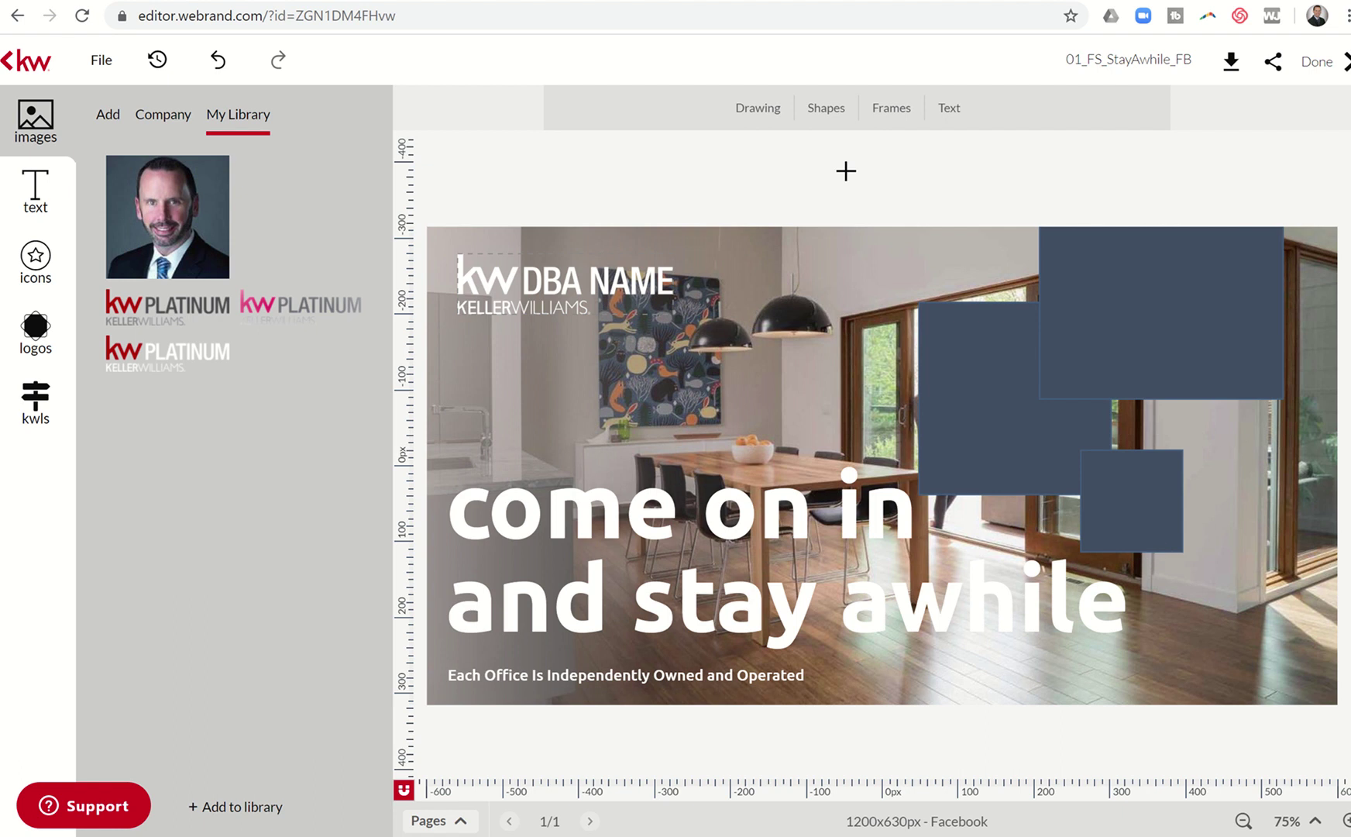
{"action": "left_click_drag", "start_coordinate": [981, 359], "coordinate": [790, 341]}
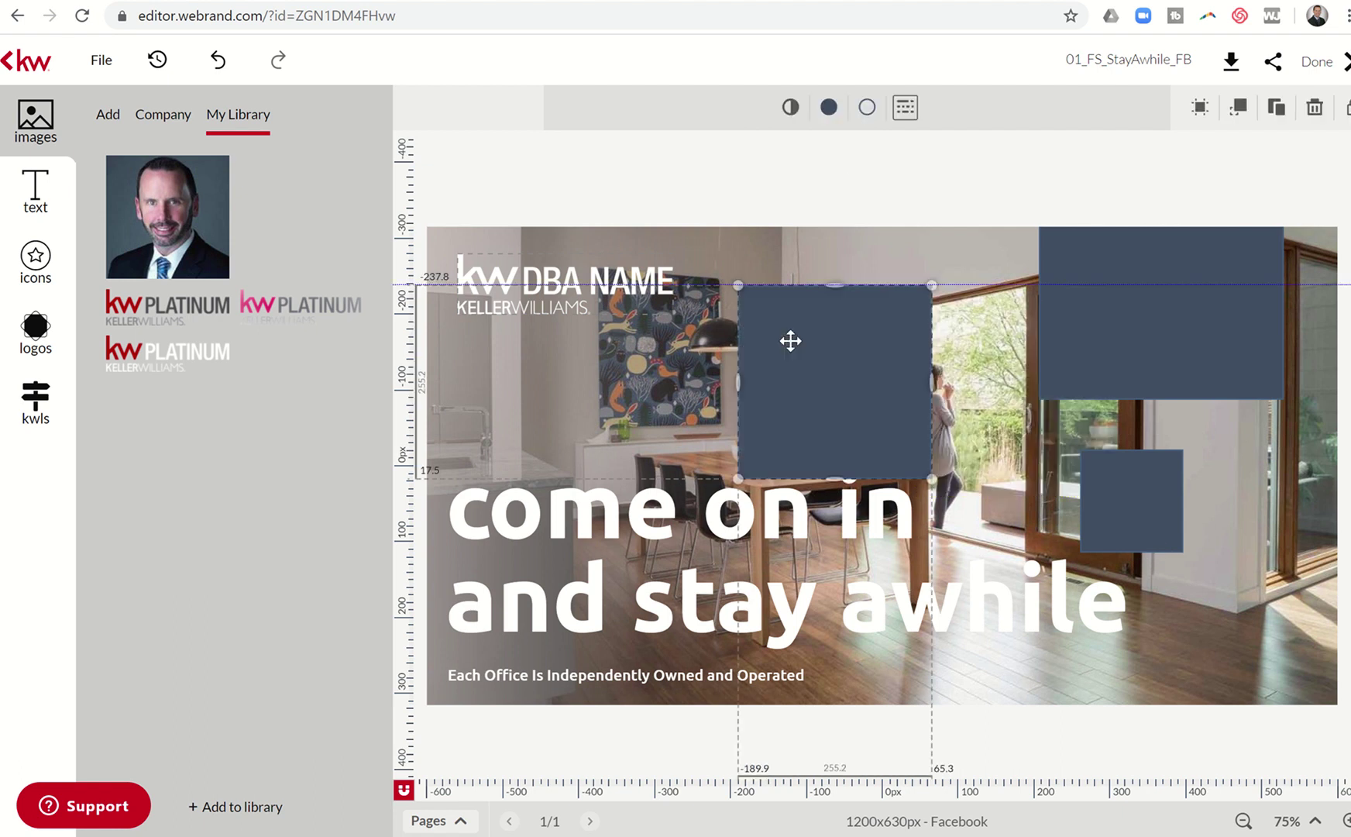
{"action": "left_click_drag", "start_coordinate": [1053, 350], "coordinate": [960, 338]}
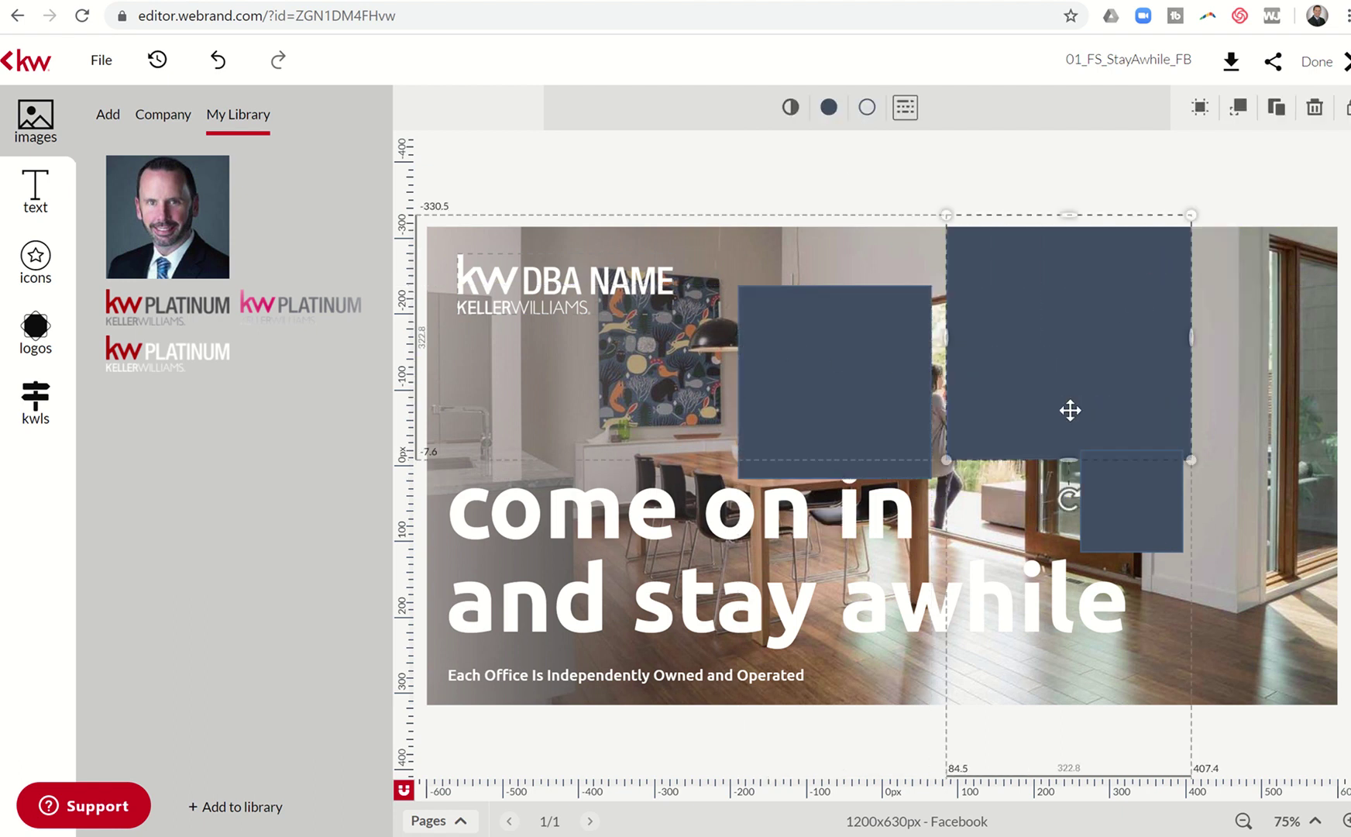
{"action": "left_click_drag", "start_coordinate": [1105, 513], "coordinate": [1025, 549]}
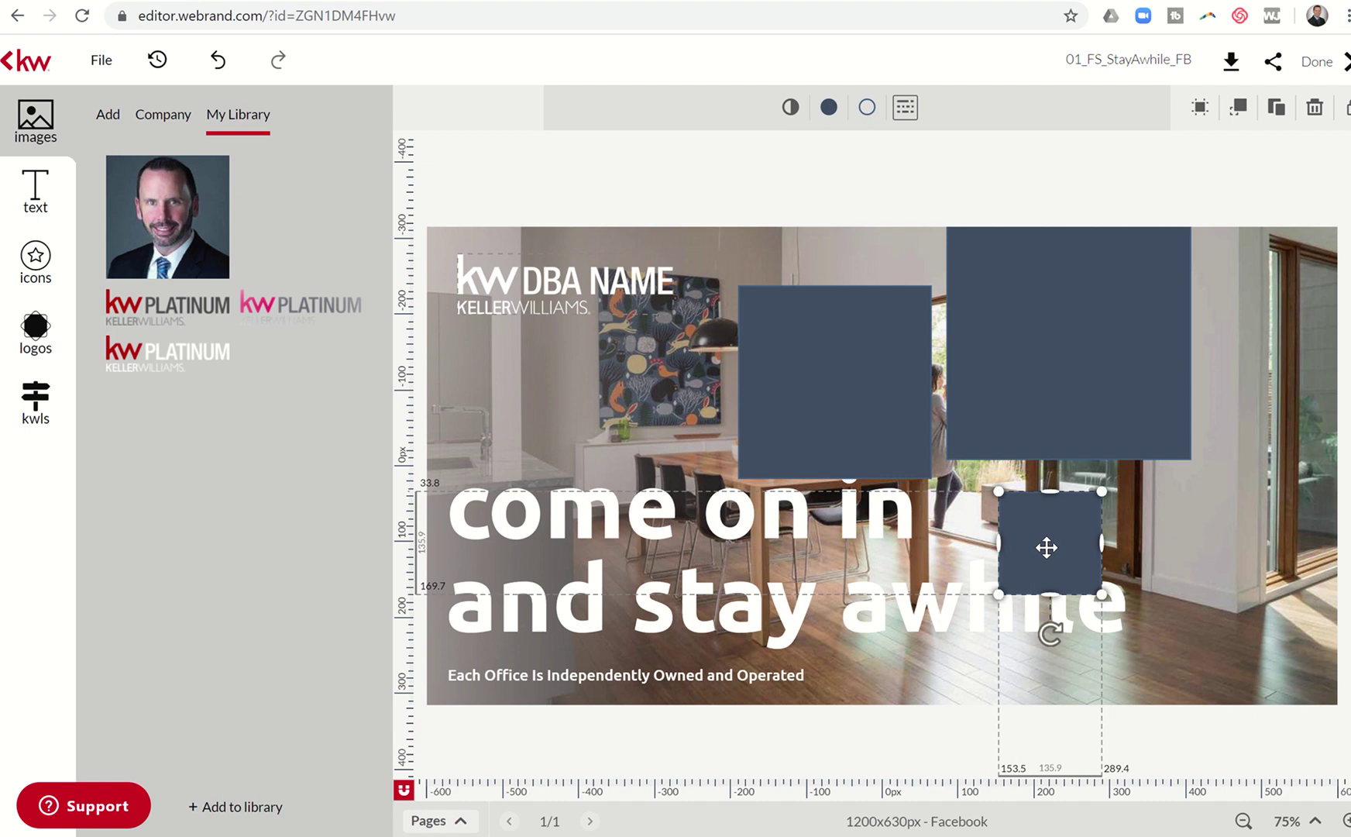
{"action": "key", "text": "Delete"}
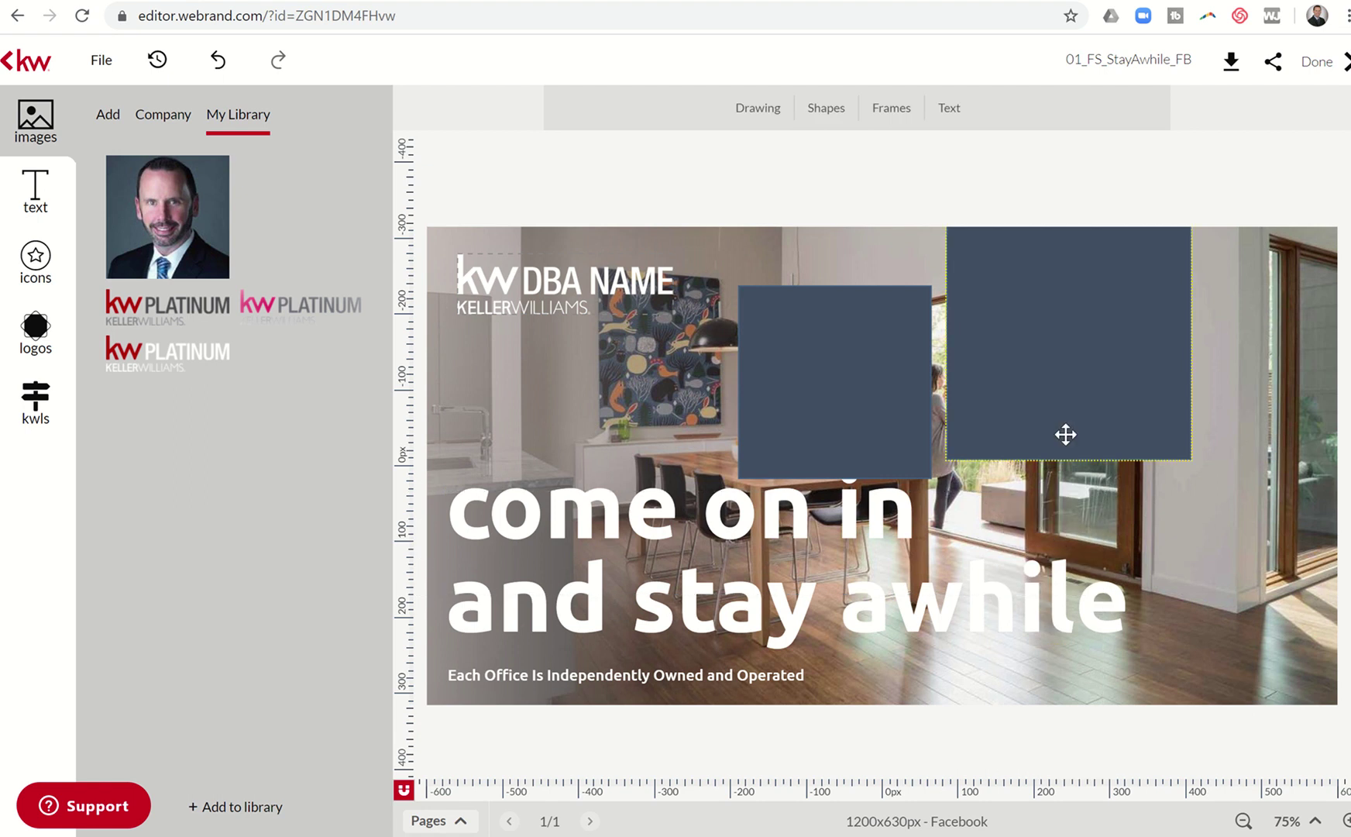
{"action": "left_click", "coordinate": [1068, 430]}
{"action": "key", "text": "Delete"}
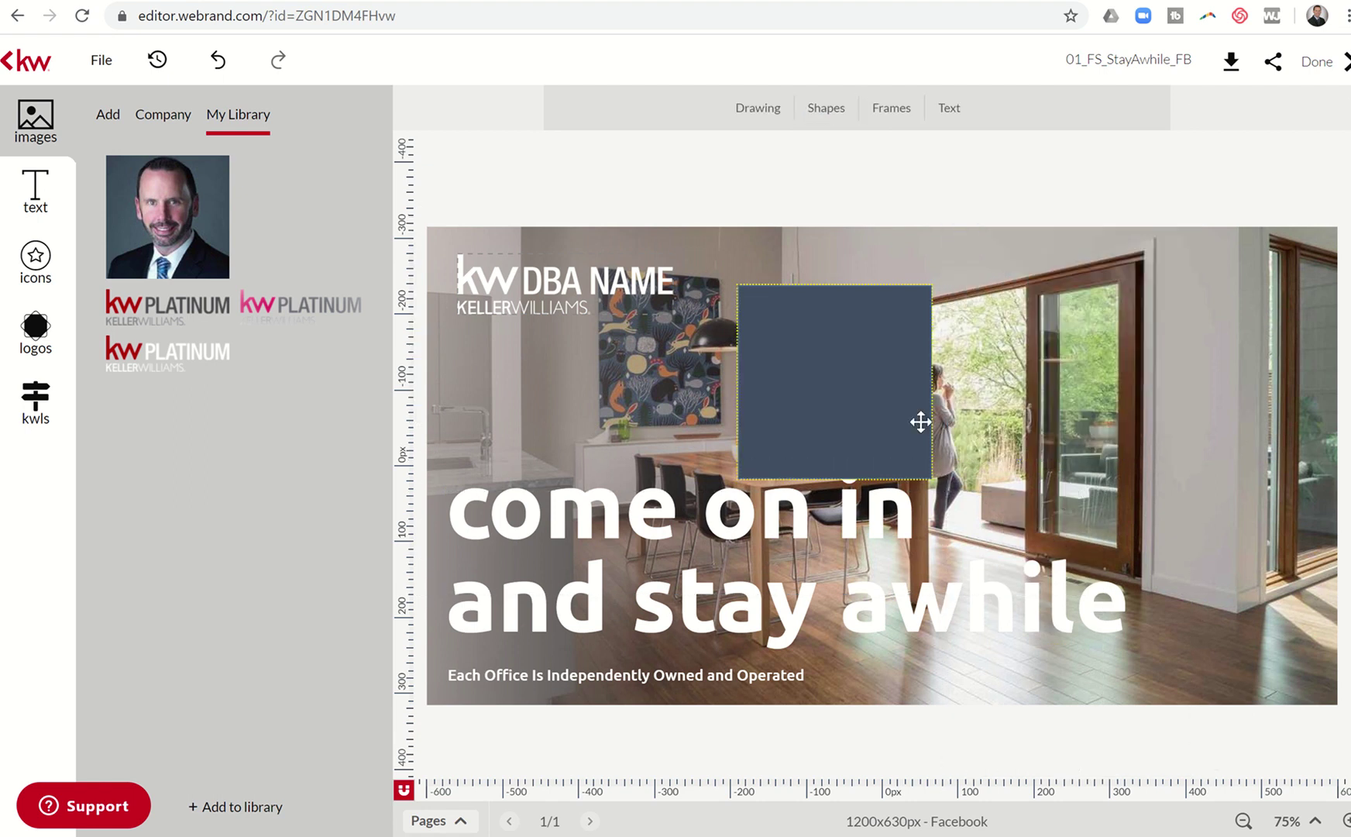
{"action": "left_click", "coordinate": [895, 418]}
{"action": "key", "text": "Delete"}
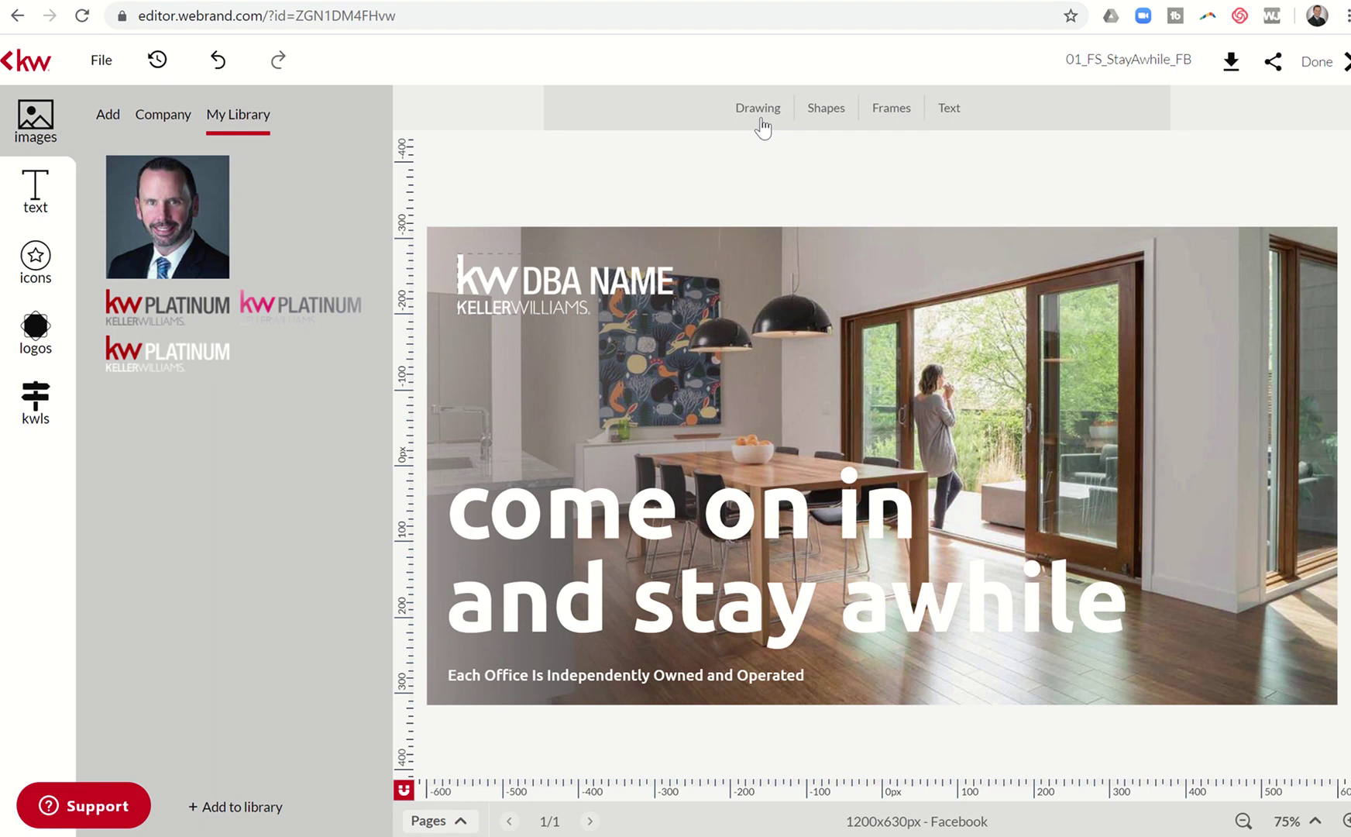
Draw an ellipse near the top of the photo, then delete it.
{"action": "left_click", "coordinate": [758, 109]}
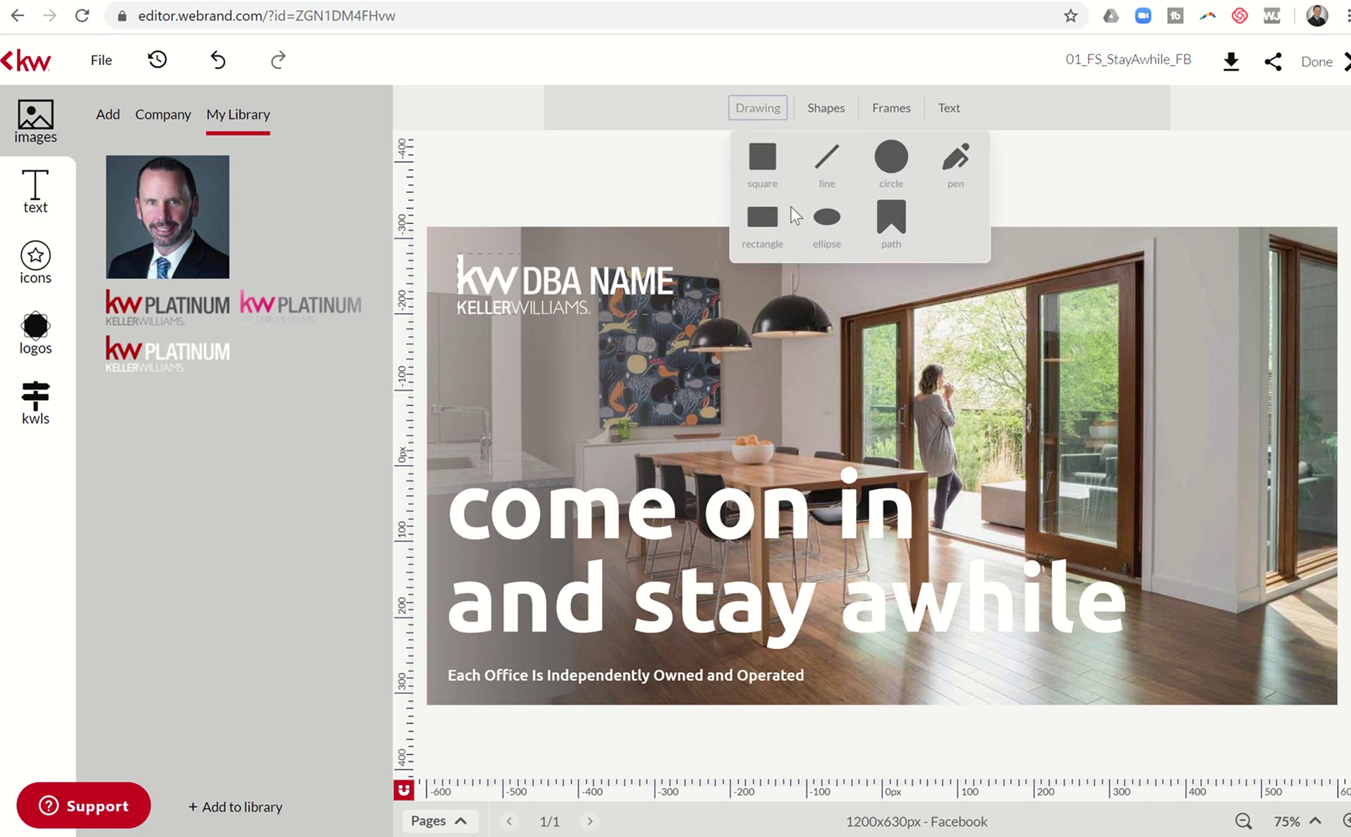
{"action": "left_click", "coordinate": [827, 225]}
{"action": "left_click_drag", "start_coordinate": [875, 301], "coordinate": [1031, 401]}
{"action": "left_click", "coordinate": [894, 321]}
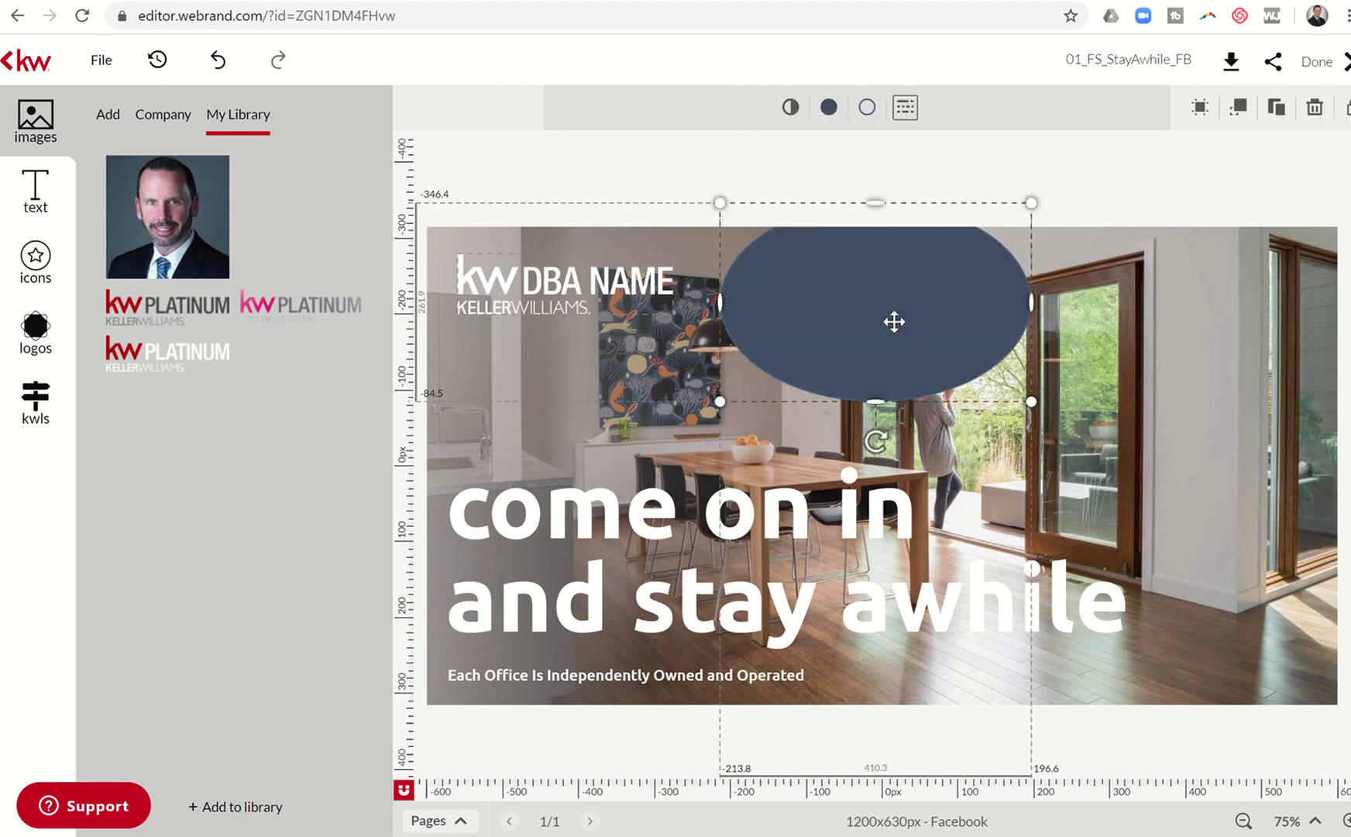
{"action": "key", "text": "Delete"}
Draw a six-point path polygon over the glass doors on the right.
{"action": "left_click", "coordinate": [760, 117]}
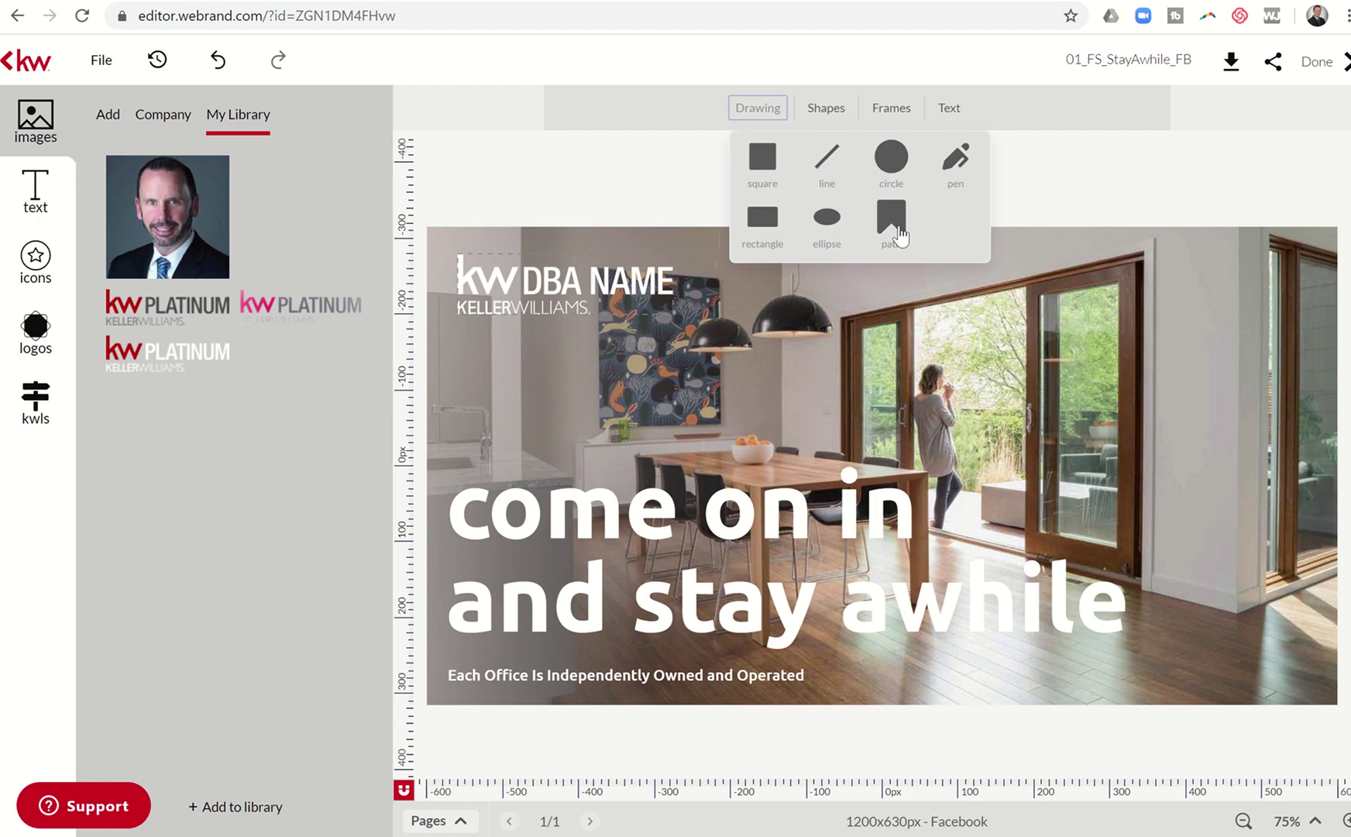
{"action": "left_click", "coordinate": [895, 224]}
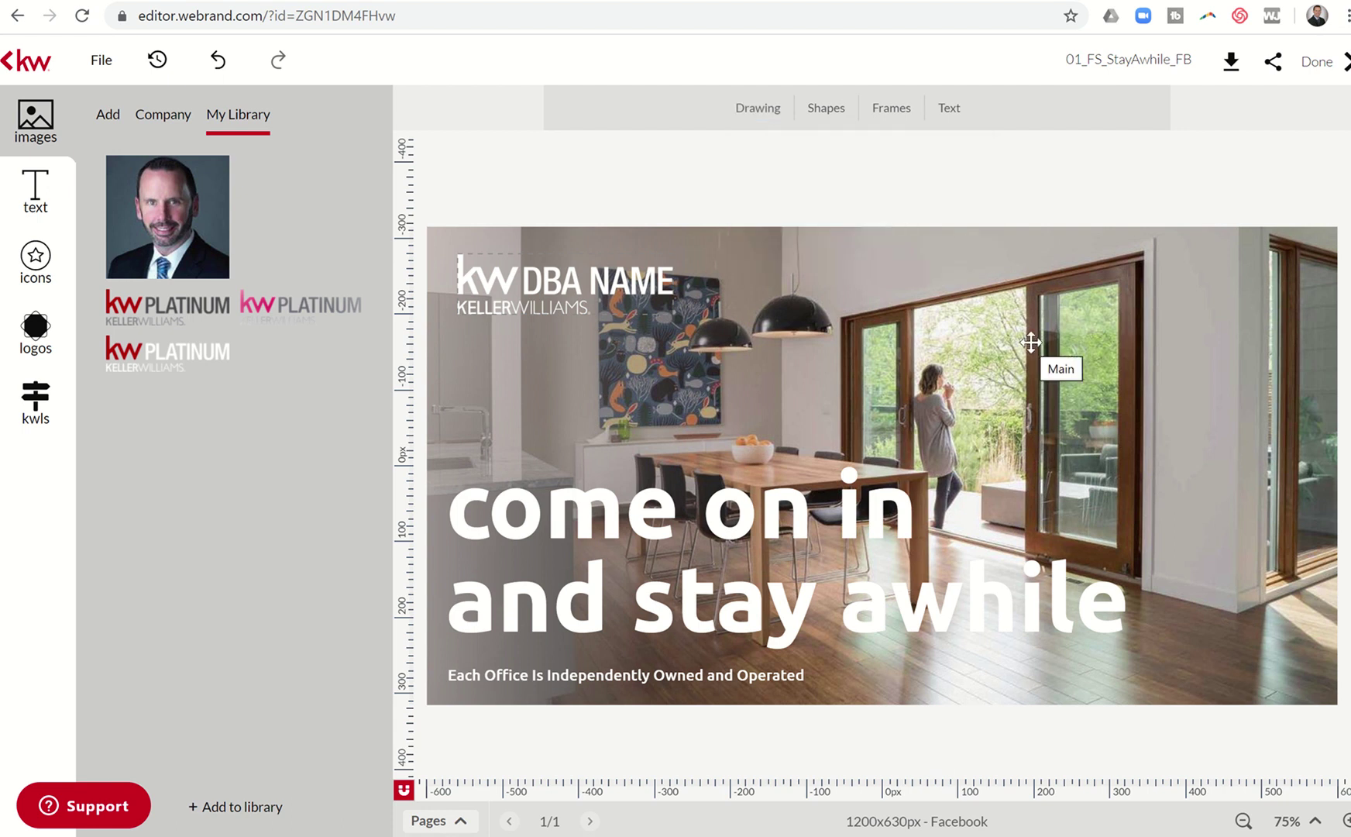
{"action": "left_click", "coordinate": [1025, 298]}
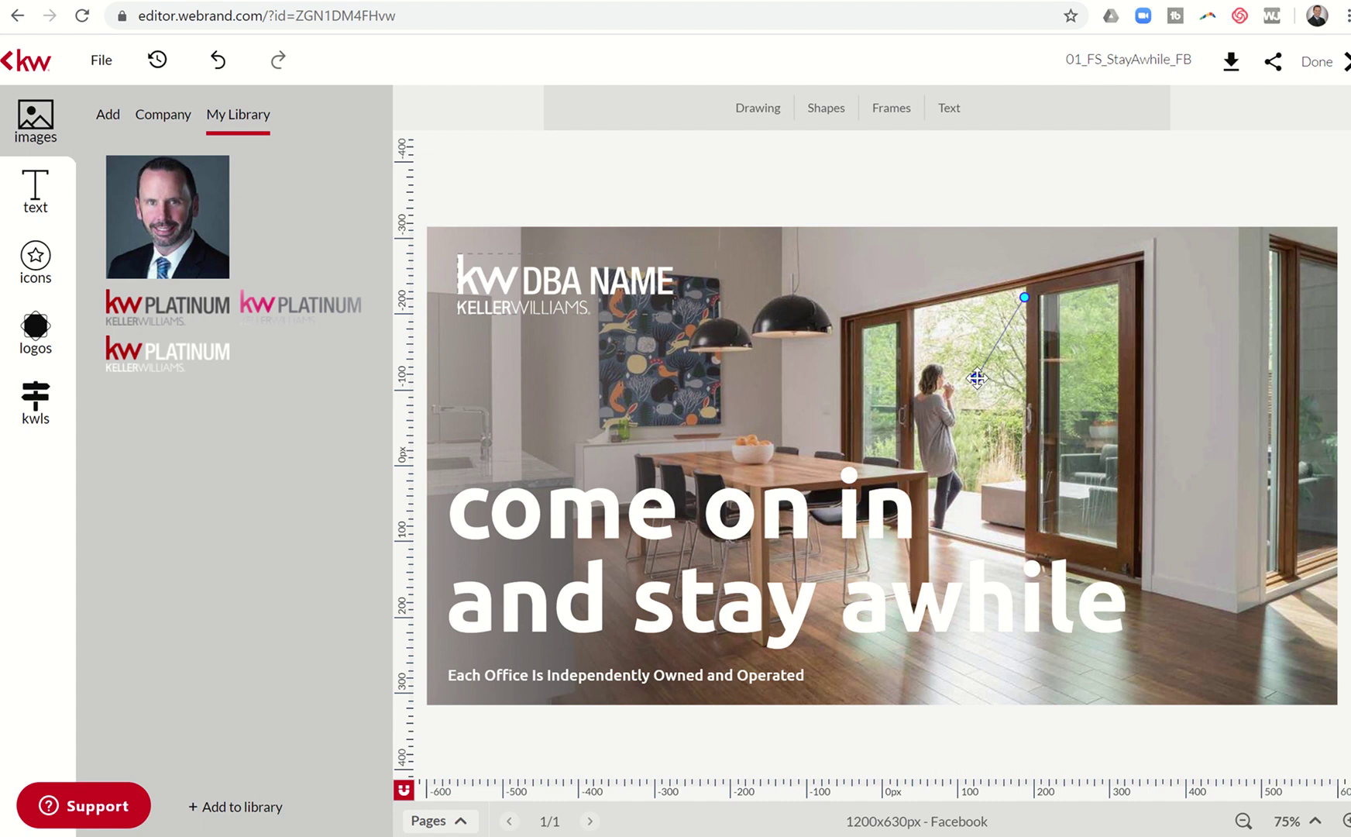
{"action": "left_click", "coordinate": [977, 377]}
{"action": "left_click", "coordinate": [1020, 412]}
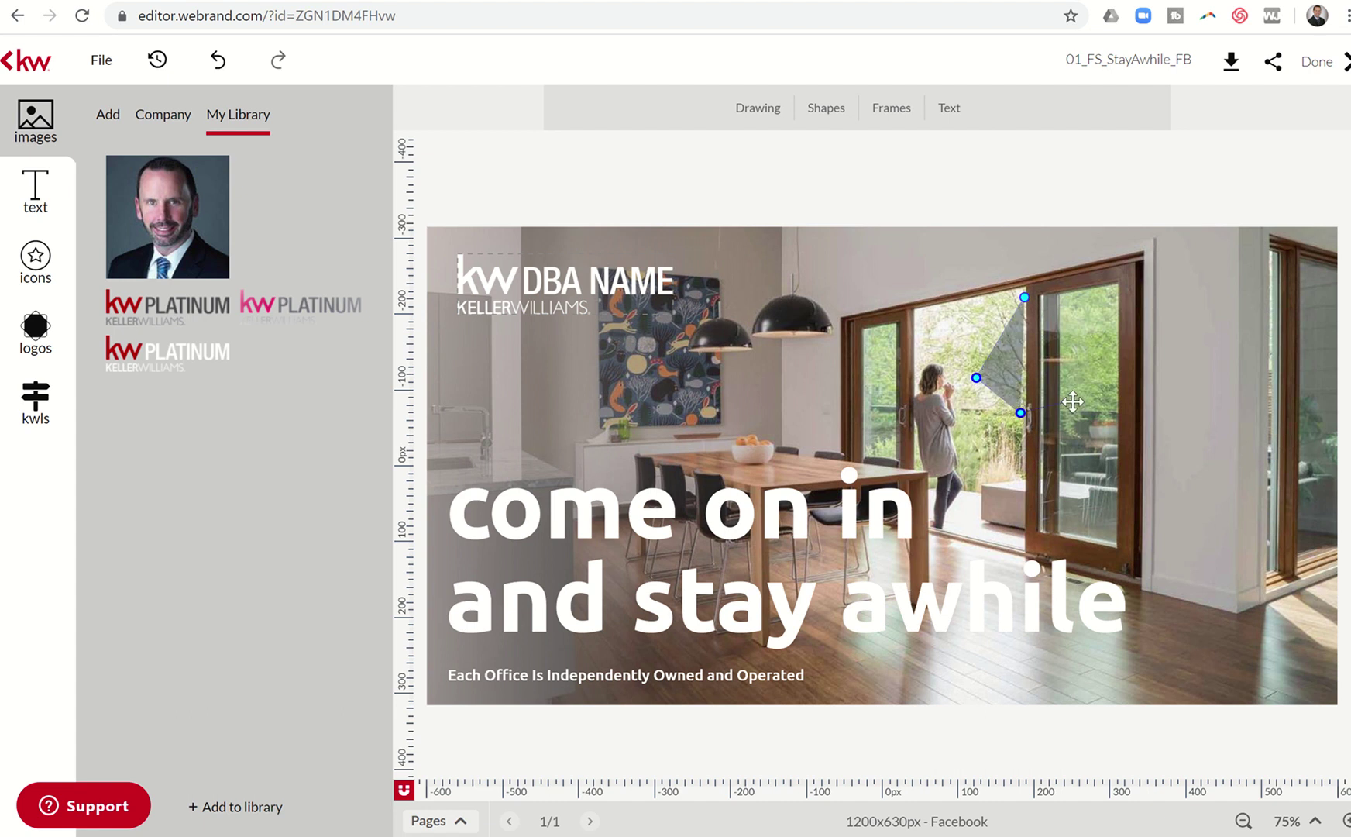
{"action": "left_click", "coordinate": [1071, 399]}
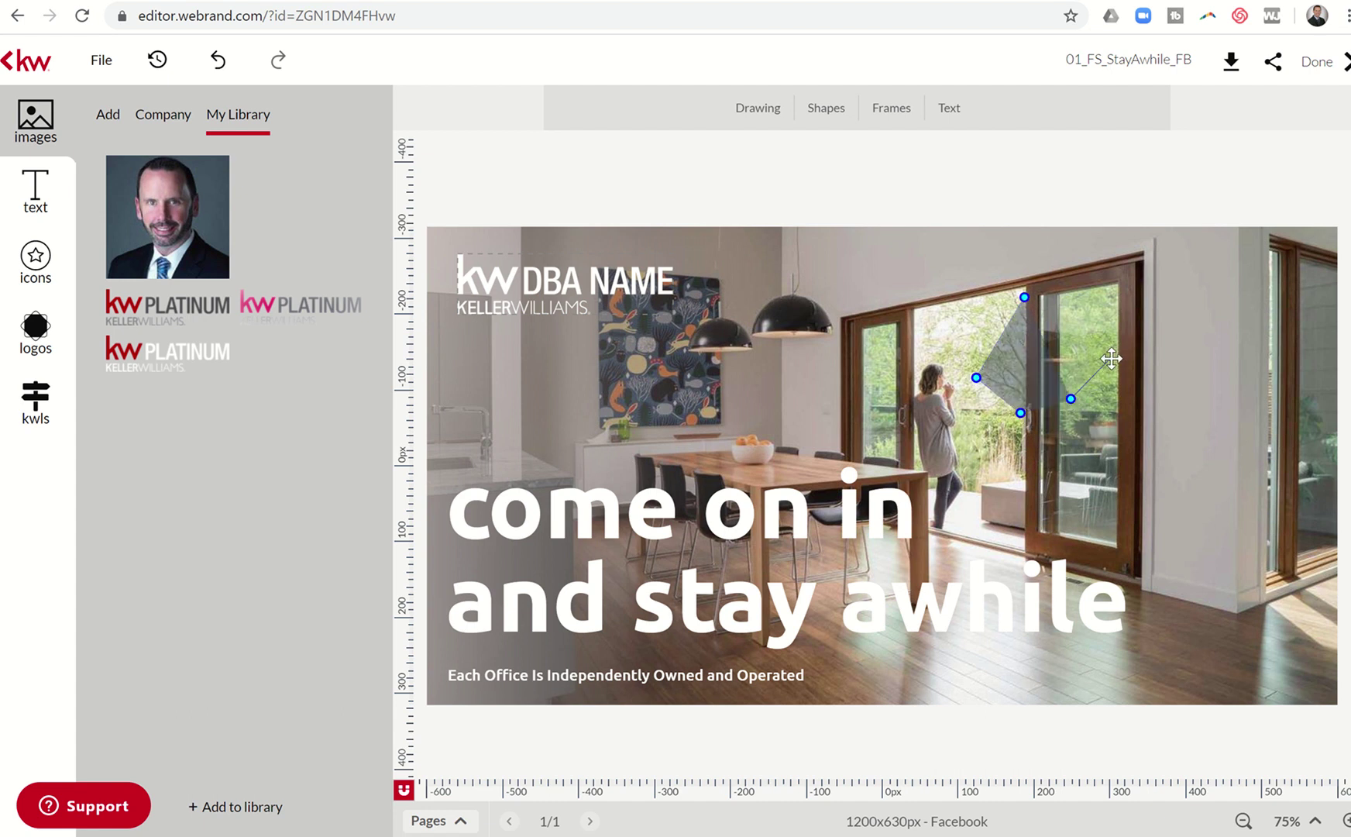
{"action": "left_click", "coordinate": [1112, 358]}
{"action": "left_click", "coordinate": [1086, 304]}
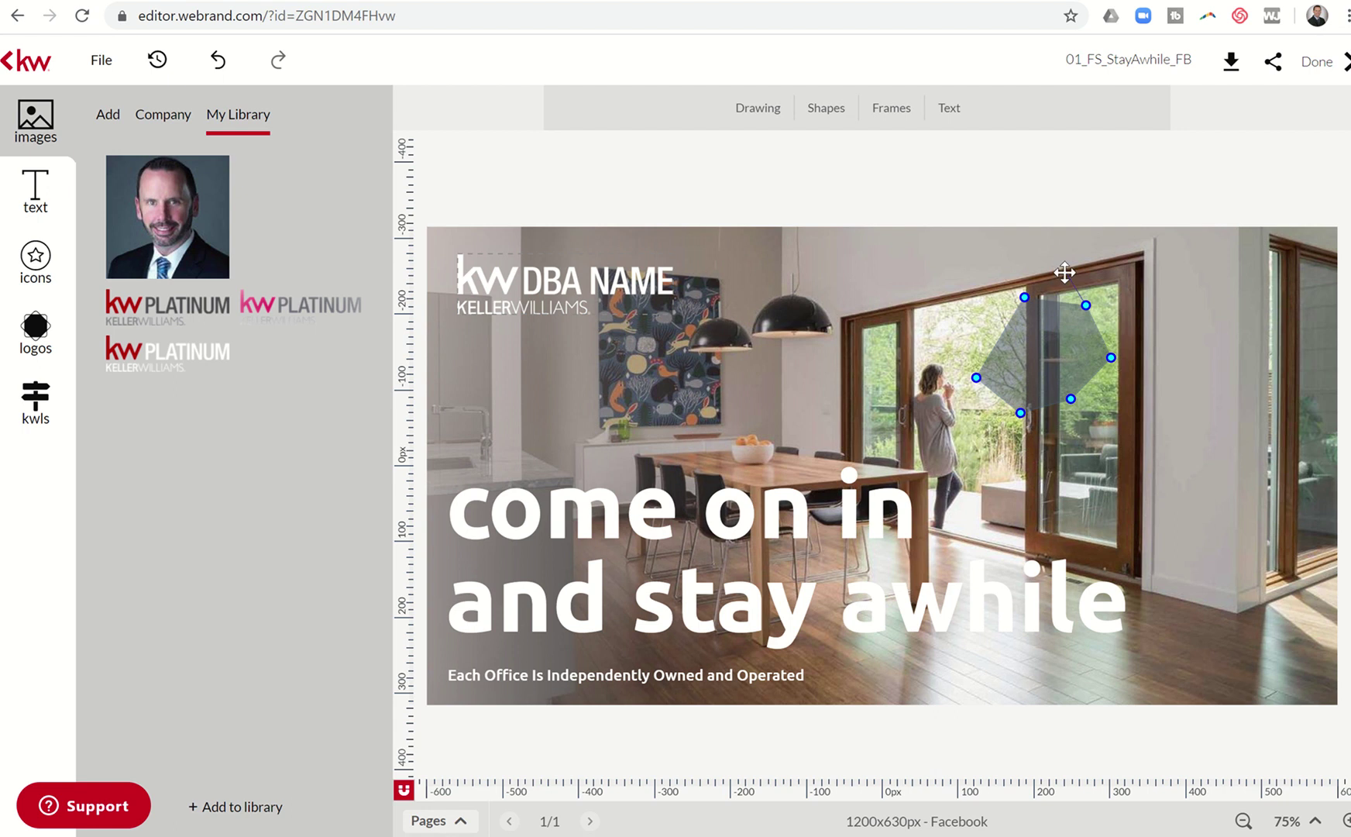
{"action": "right_click", "coordinate": [1063, 275]}
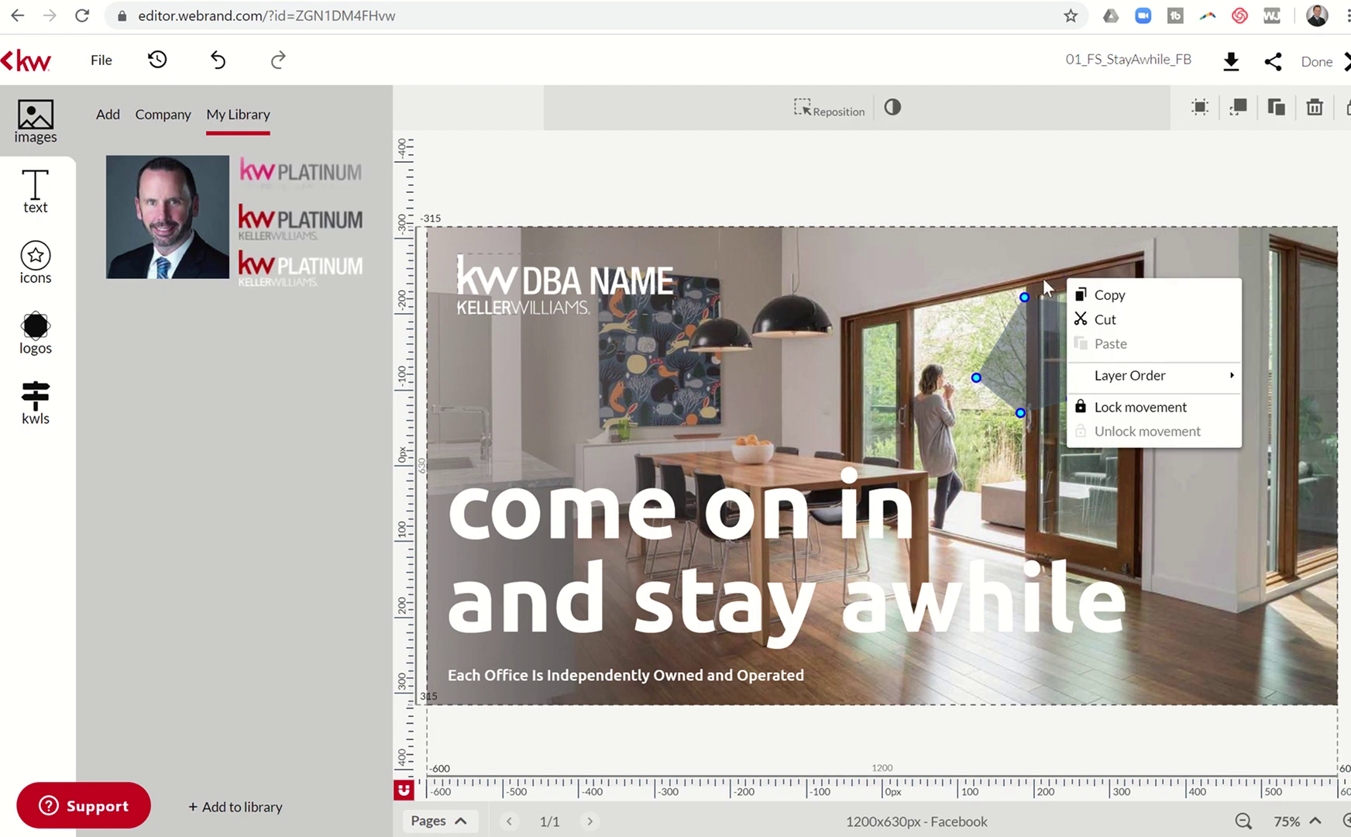
{"action": "left_click", "coordinate": [1043, 277]}
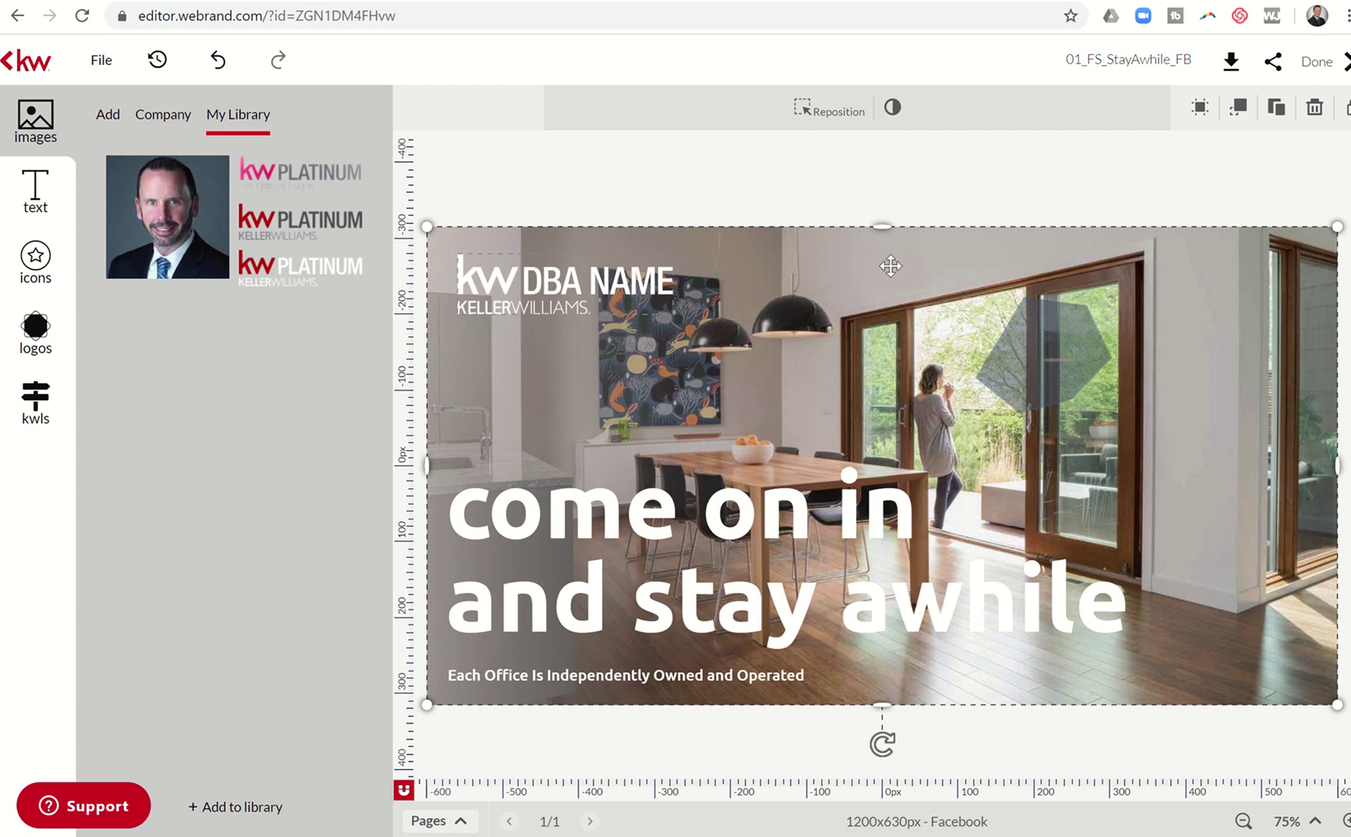
Move the hexagon shape to the left and make it fully opaque.
{"action": "left_click", "coordinate": [894, 110]}
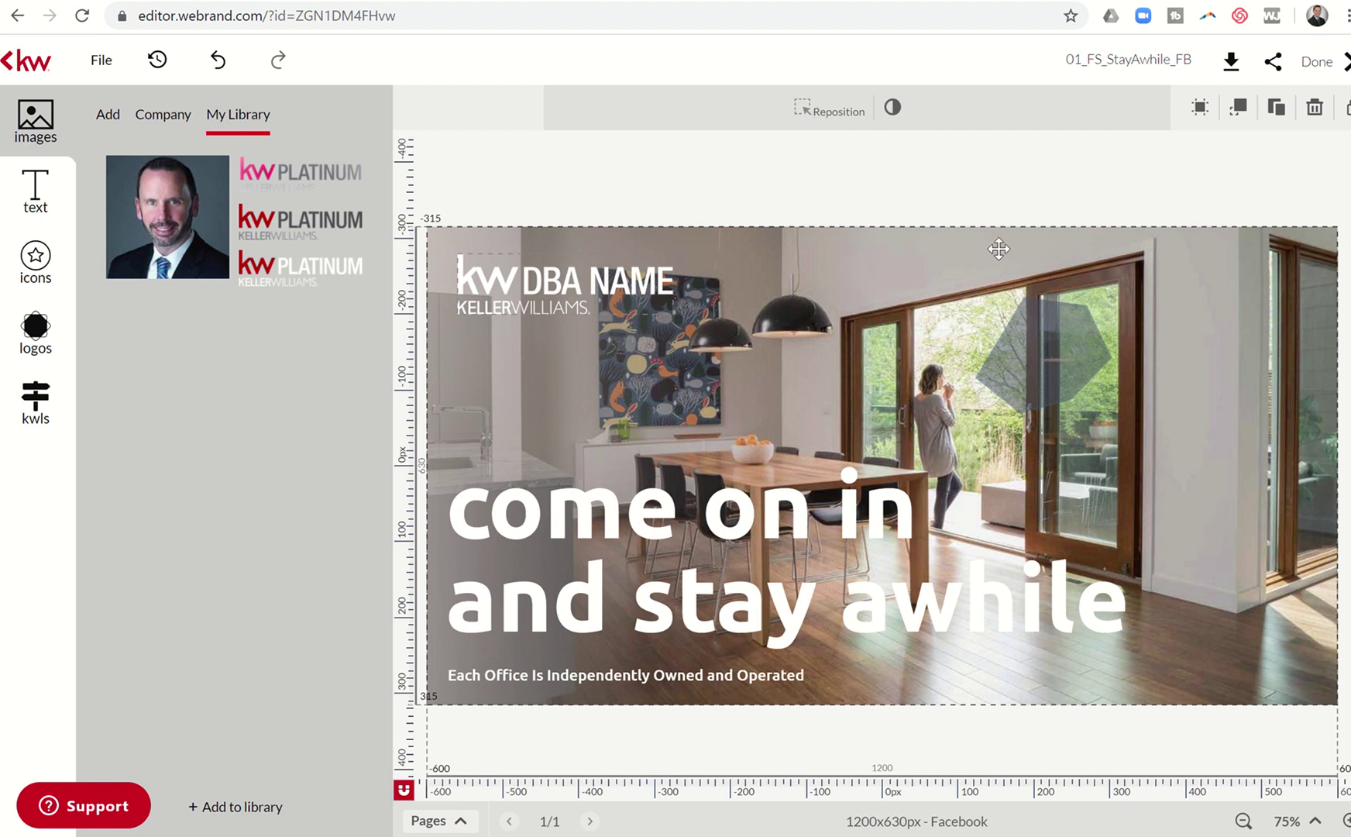
{"action": "right_click", "coordinate": [952, 365]}
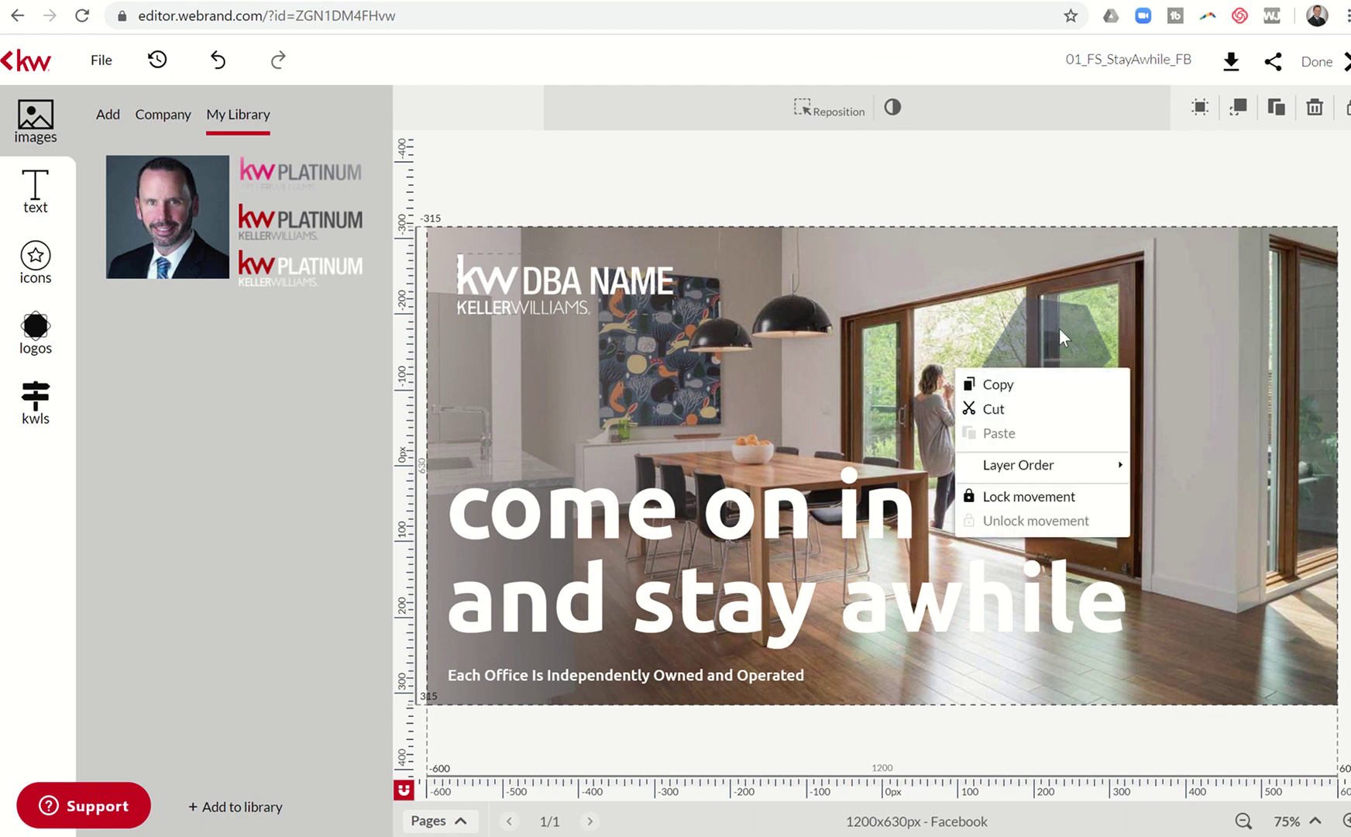
{"action": "left_click", "coordinate": [1059, 327]}
{"action": "left_click_drag", "start_coordinate": [1046, 333], "coordinate": [940, 335]}
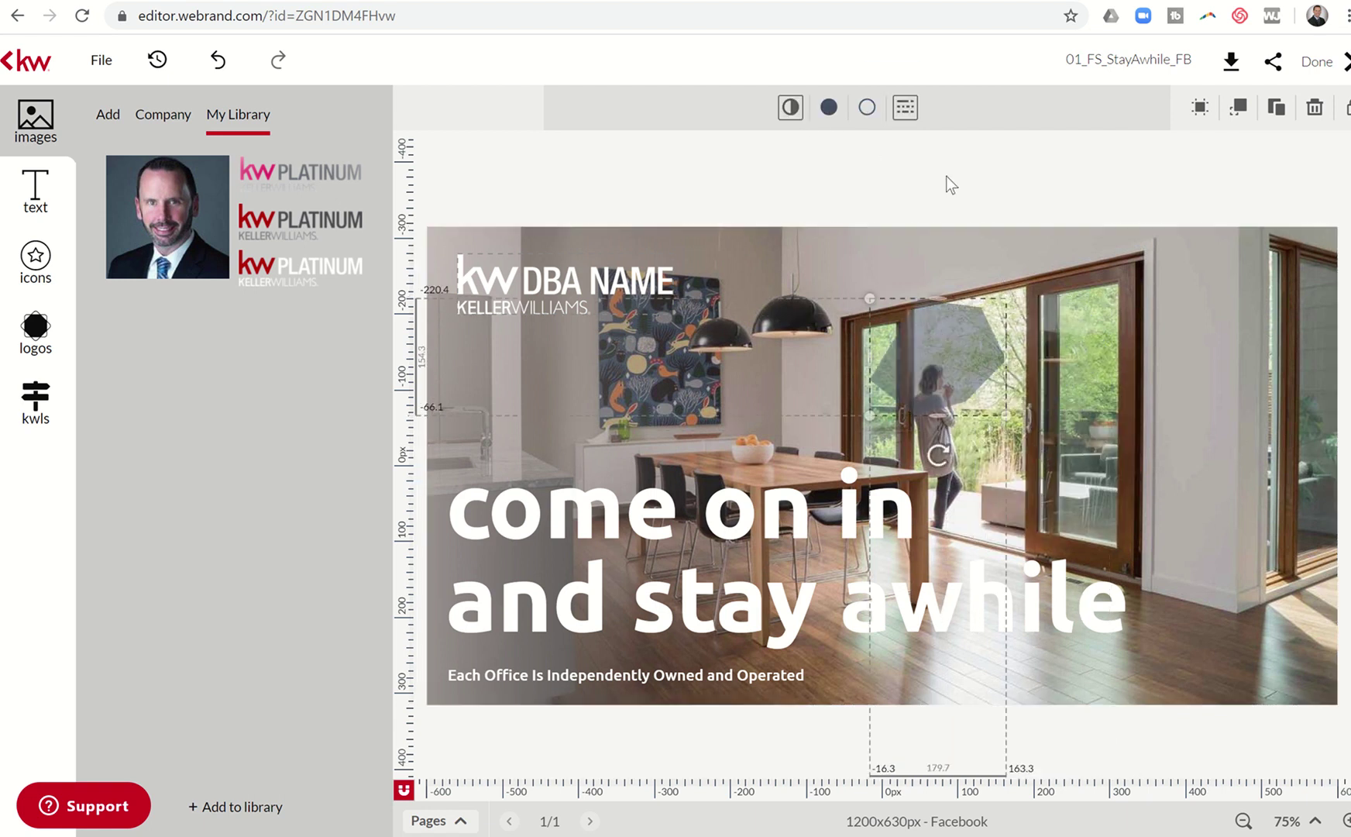
{"action": "left_click", "coordinate": [807, 110]}
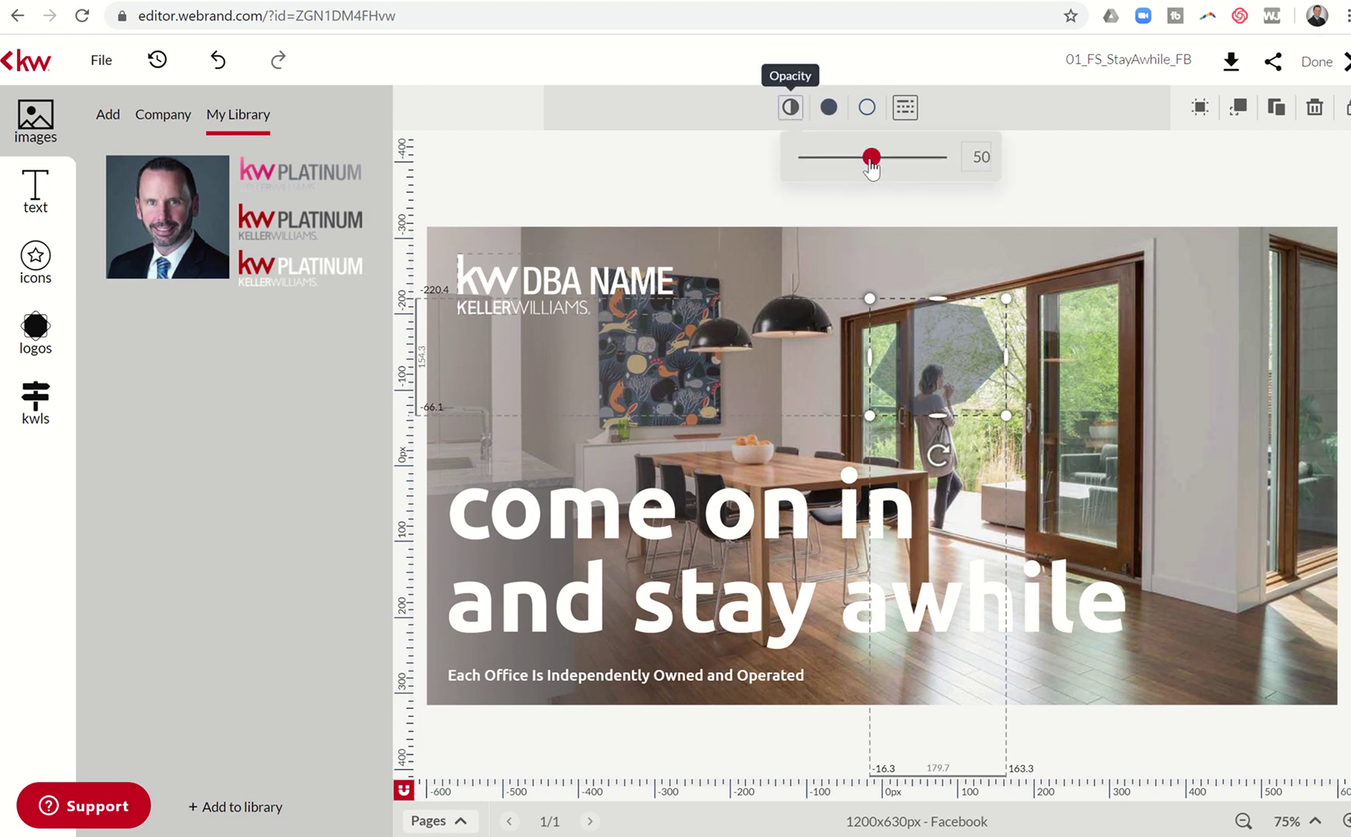
{"action": "mouse_move", "coordinate": [872, 153]}
{"action": "left_mouse_down"}
{"action": "mouse_move", "coordinate": [944, 156]}
{"action": "mouse_move", "coordinate": [808, 157]}
{"action": "mouse_move", "coordinate": [907, 163]}
{"action": "left_mouse_up"}
{"action": "left_click", "coordinate": [1067, 177]}
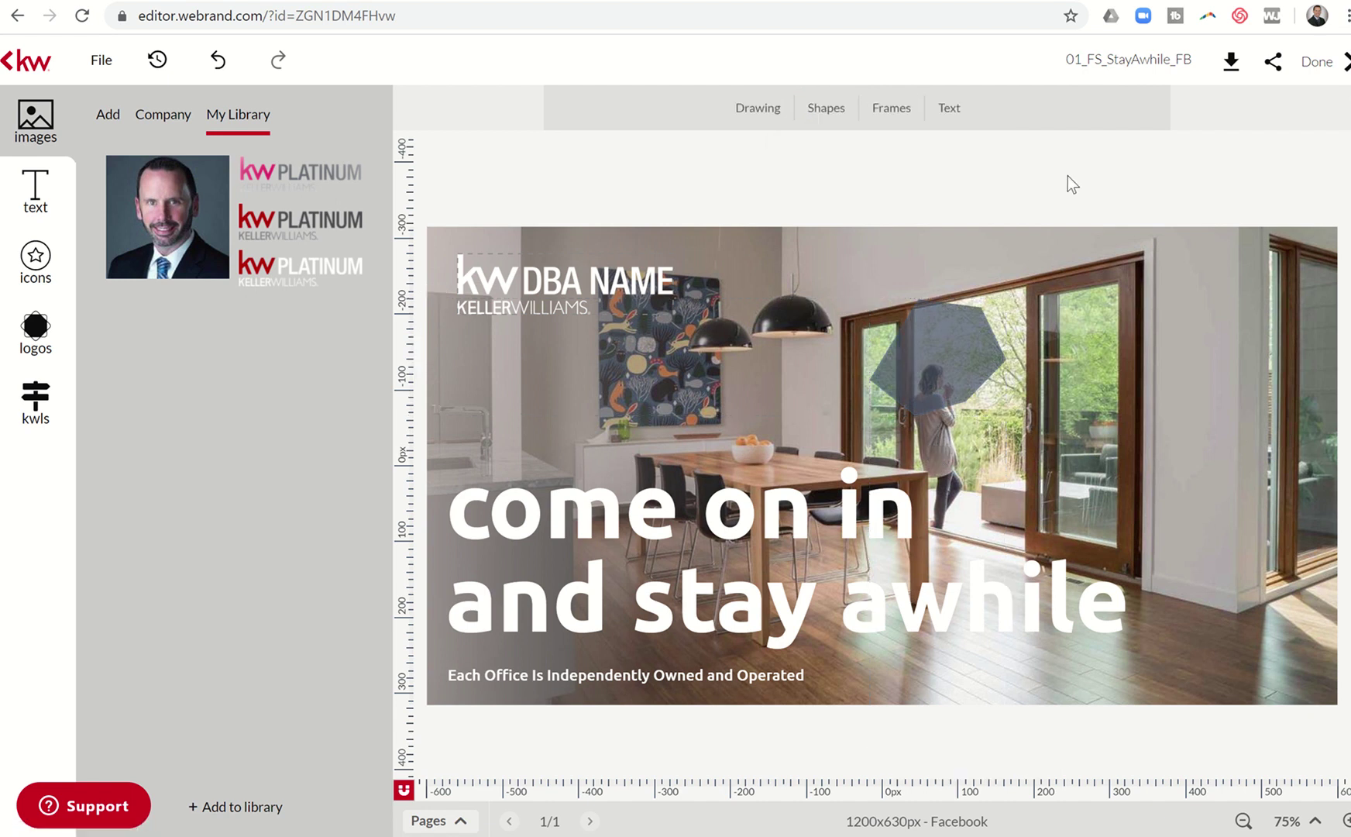
Delete the hexagon and draw a freehand pen squiggle on the photo.
{"action": "left_click", "coordinate": [952, 342]}
{"action": "key", "text": "Delete"}
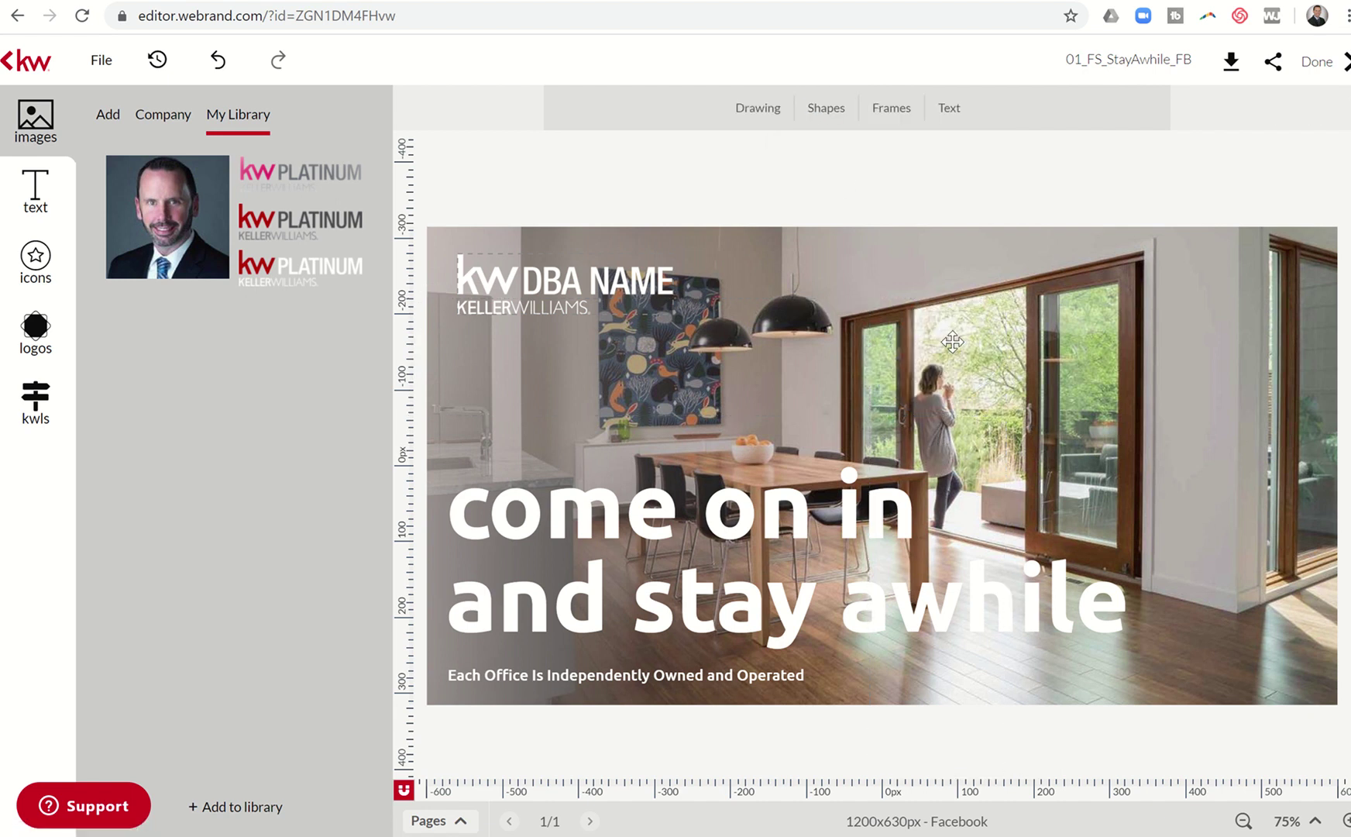
{"action": "left_click", "coordinate": [777, 114]}
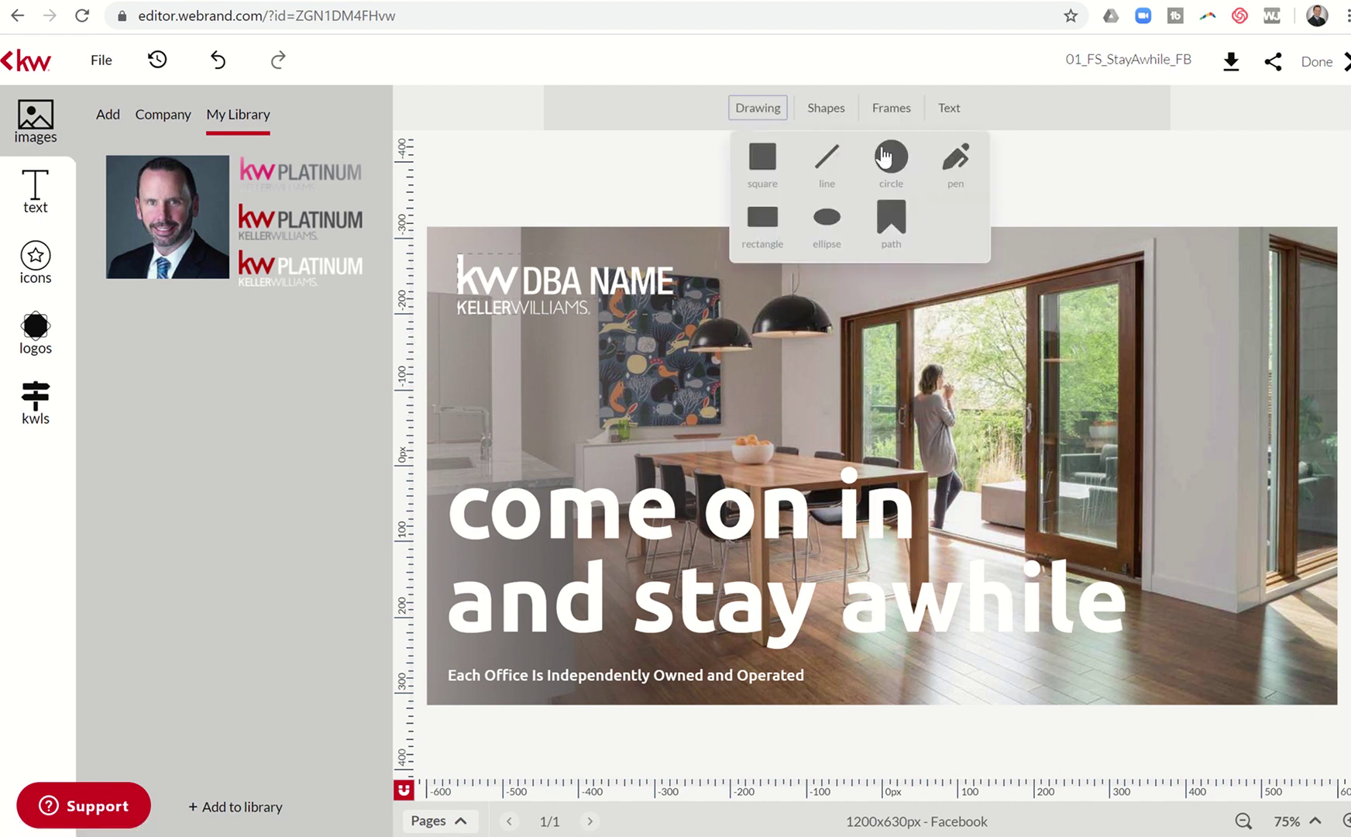
{"action": "left_click", "coordinate": [973, 175]}
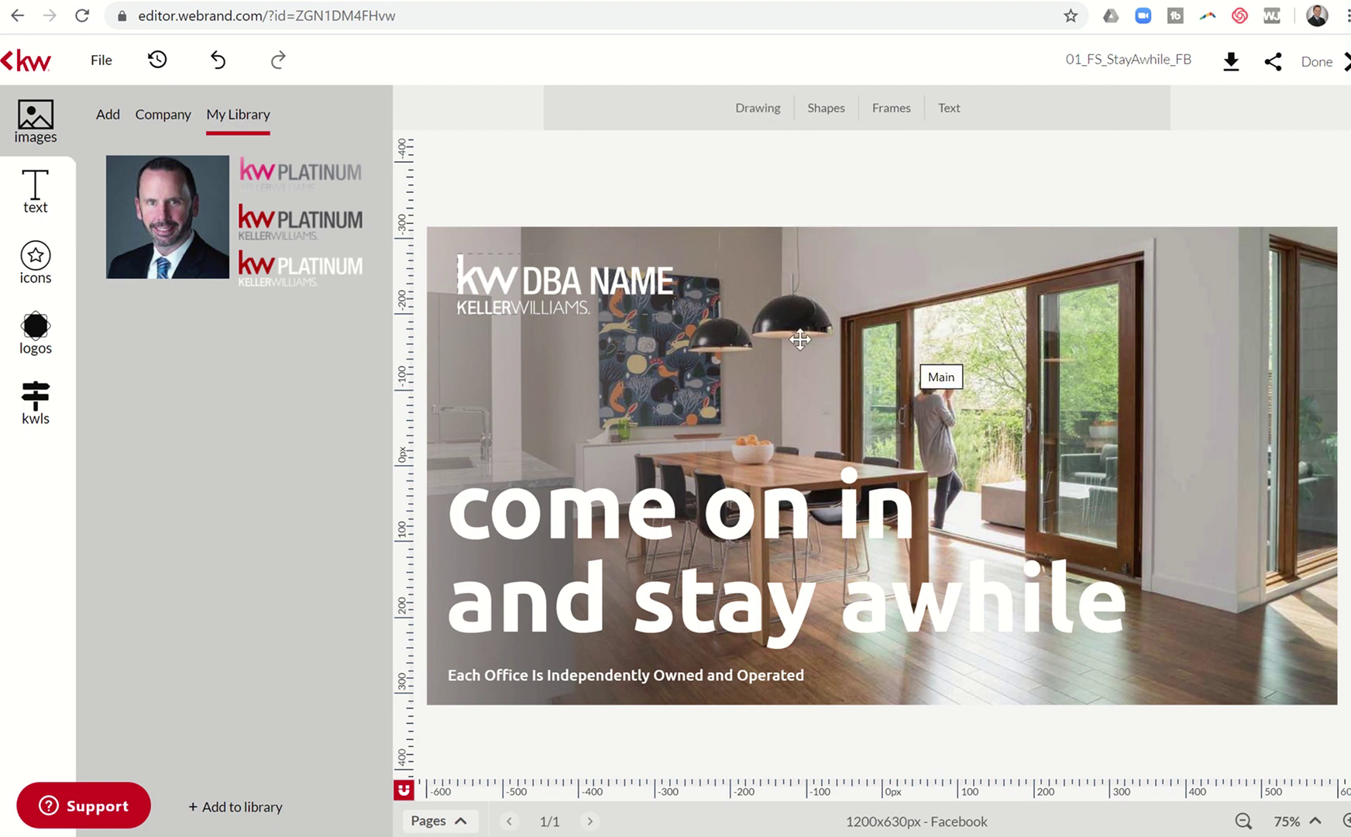
{"action": "mouse_move", "coordinate": [730, 426]}
{"action": "left_mouse_down"}
{"action": "mouse_move", "coordinate": [786, 432]}
{"action": "mouse_move", "coordinate": [762, 446]}
{"action": "mouse_move", "coordinate": [781, 416]}
{"action": "mouse_move", "coordinate": [746, 475]}
{"action": "mouse_move", "coordinate": [760, 446]}
{"action": "mouse_move", "coordinate": [742, 441]}
{"action": "left_mouse_up"}
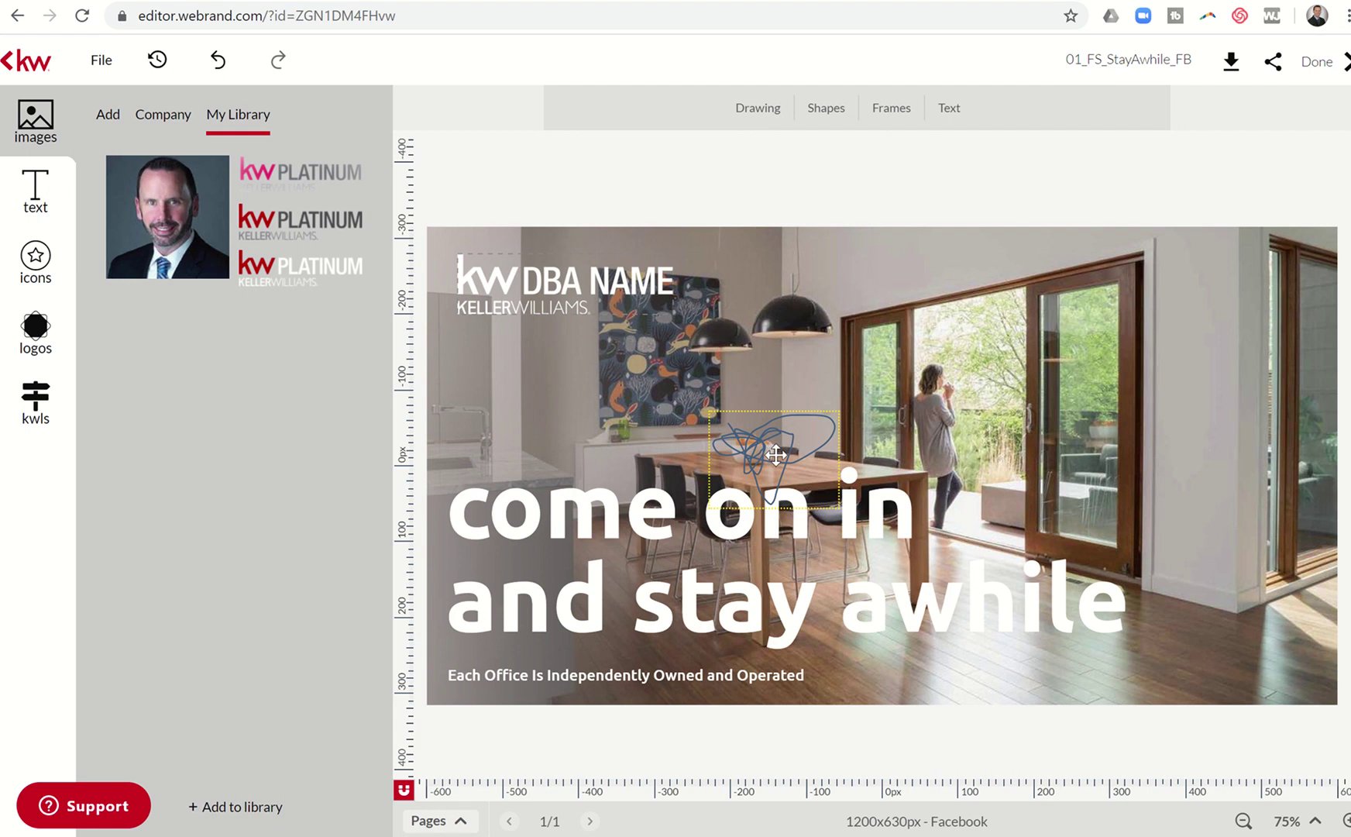
Select the pen squiggle and delete it.
{"action": "left_click", "coordinate": [823, 343]}
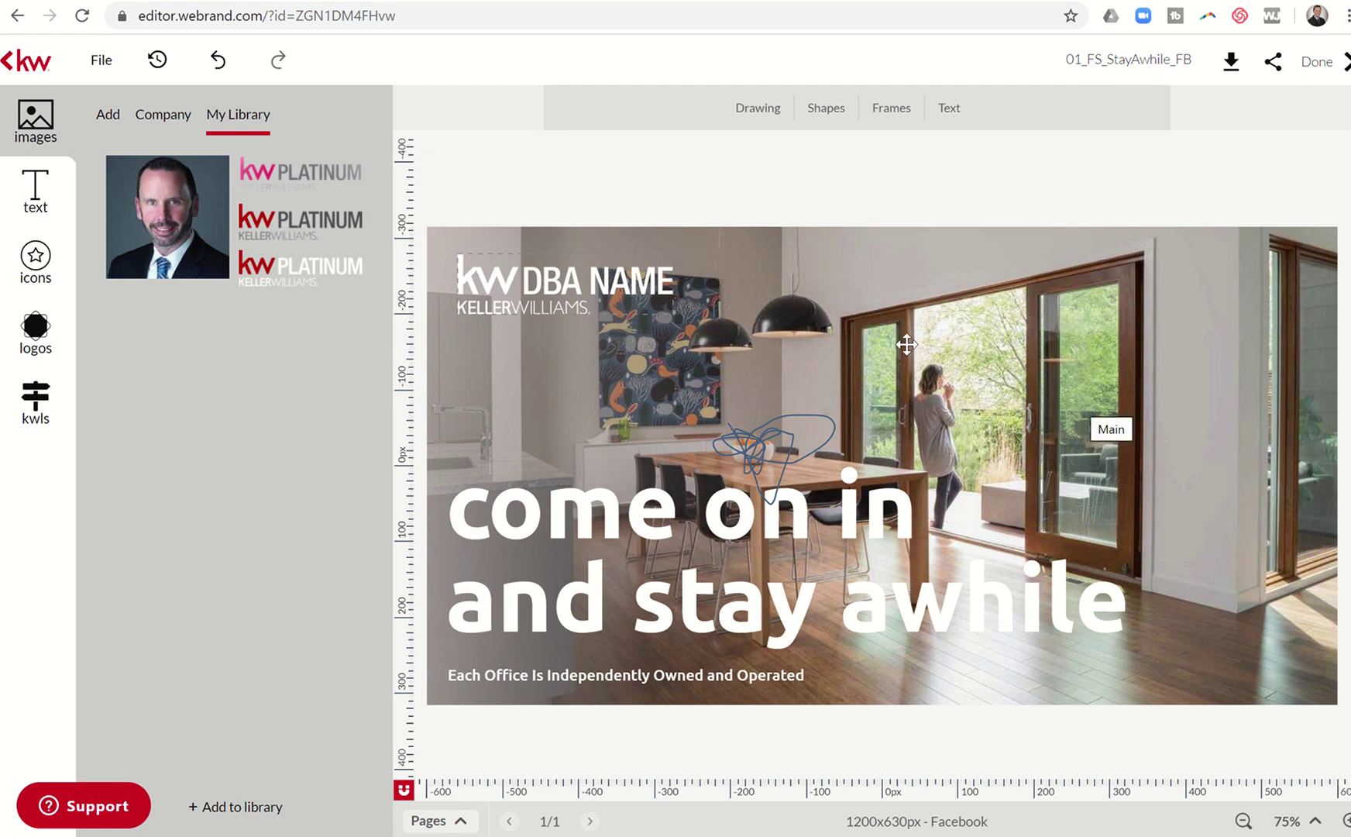
{"action": "left_click", "coordinate": [761, 439]}
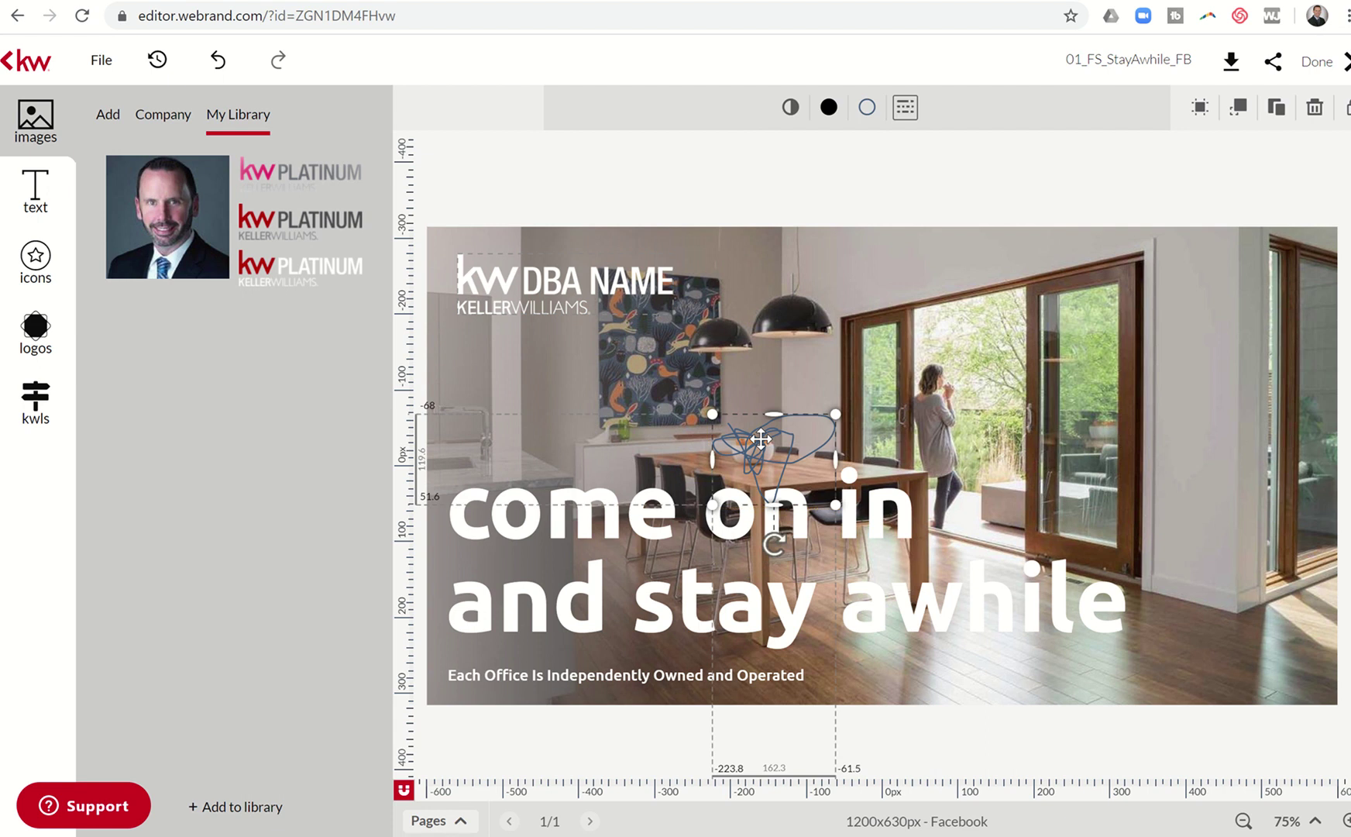
{"action": "key", "text": "Delete"}
{"action": "left_click", "coordinate": [764, 118]}
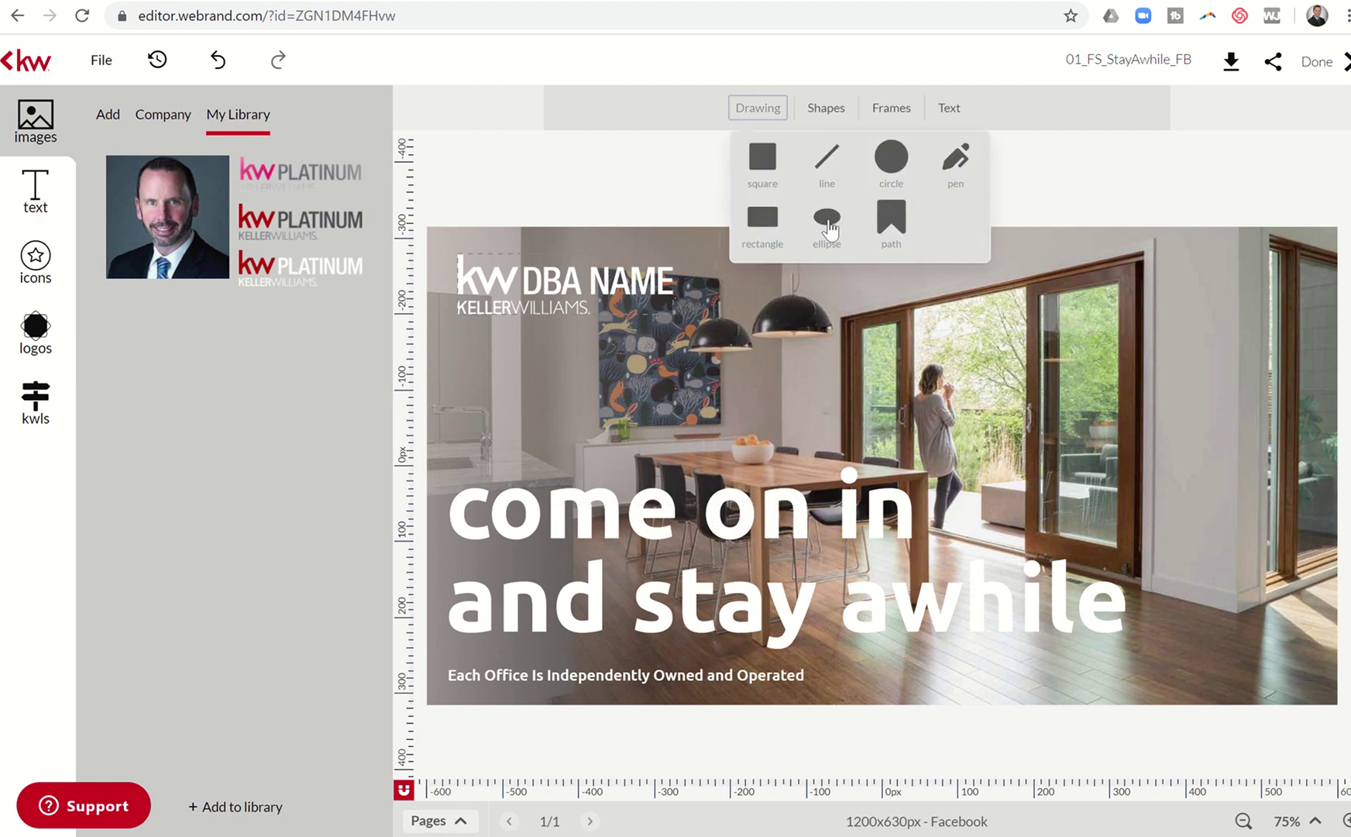
Add a dark blue basic square in the top-right corner, enlarge it, then delete it.
{"action": "left_click", "coordinate": [1025, 192]}
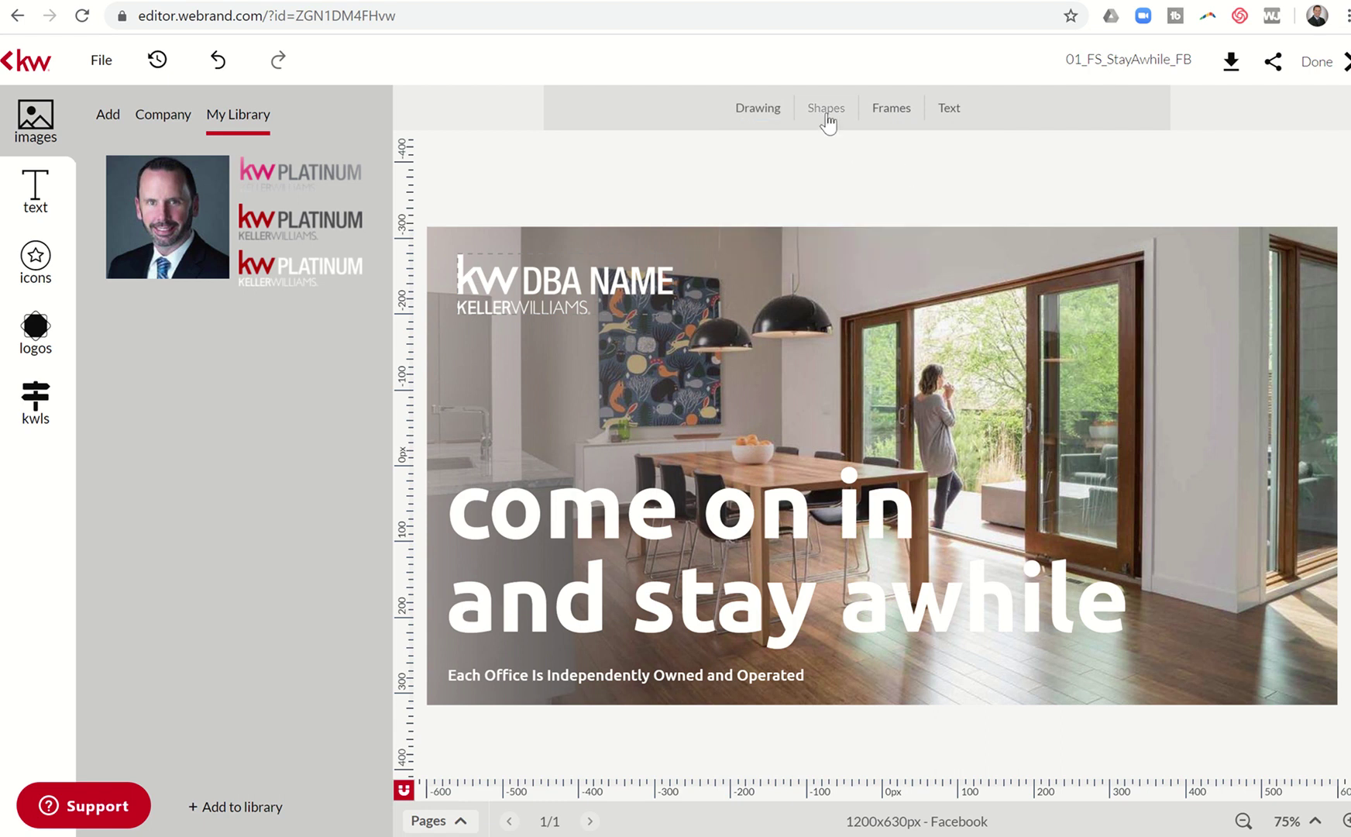
{"action": "left_click", "coordinate": [826, 115]}
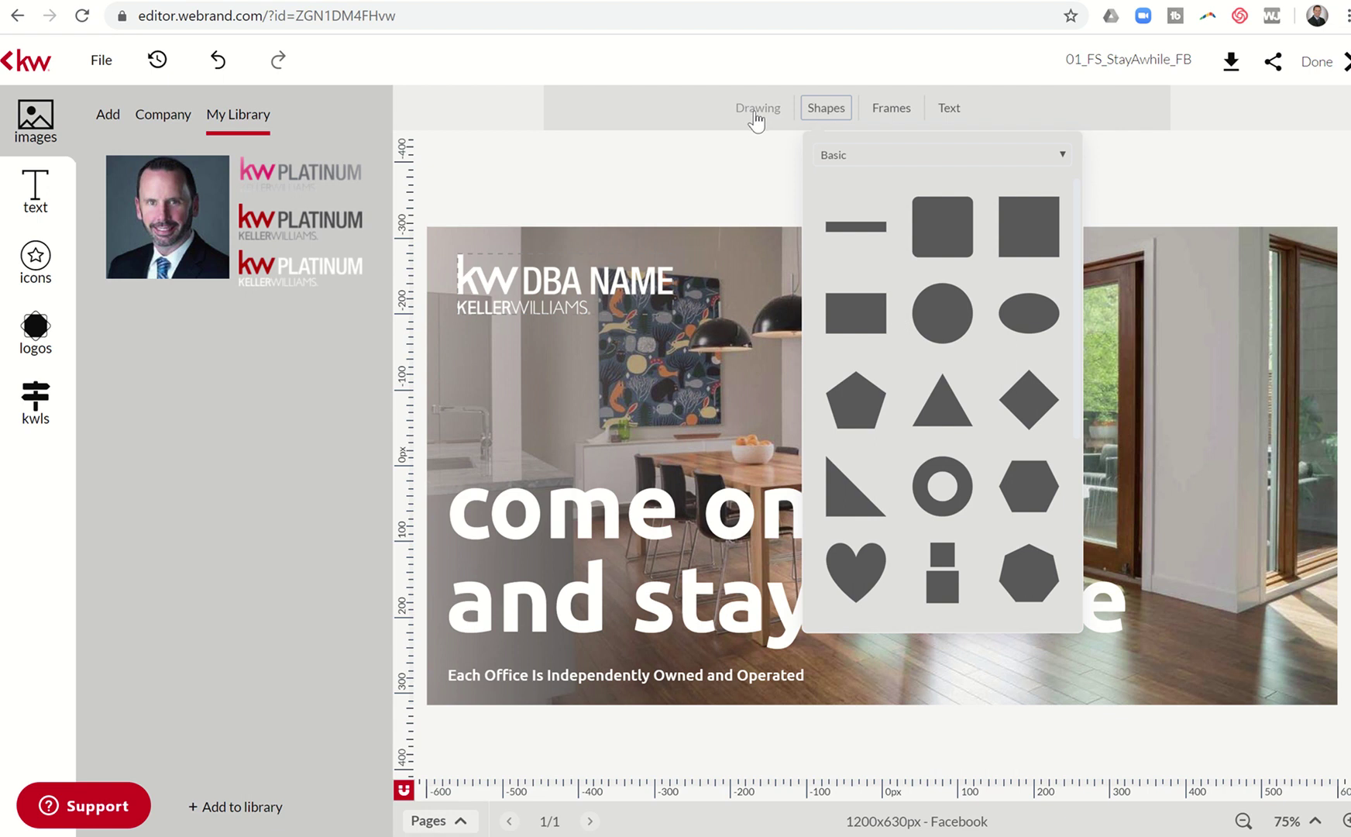
{"action": "left_click", "coordinate": [1008, 226]}
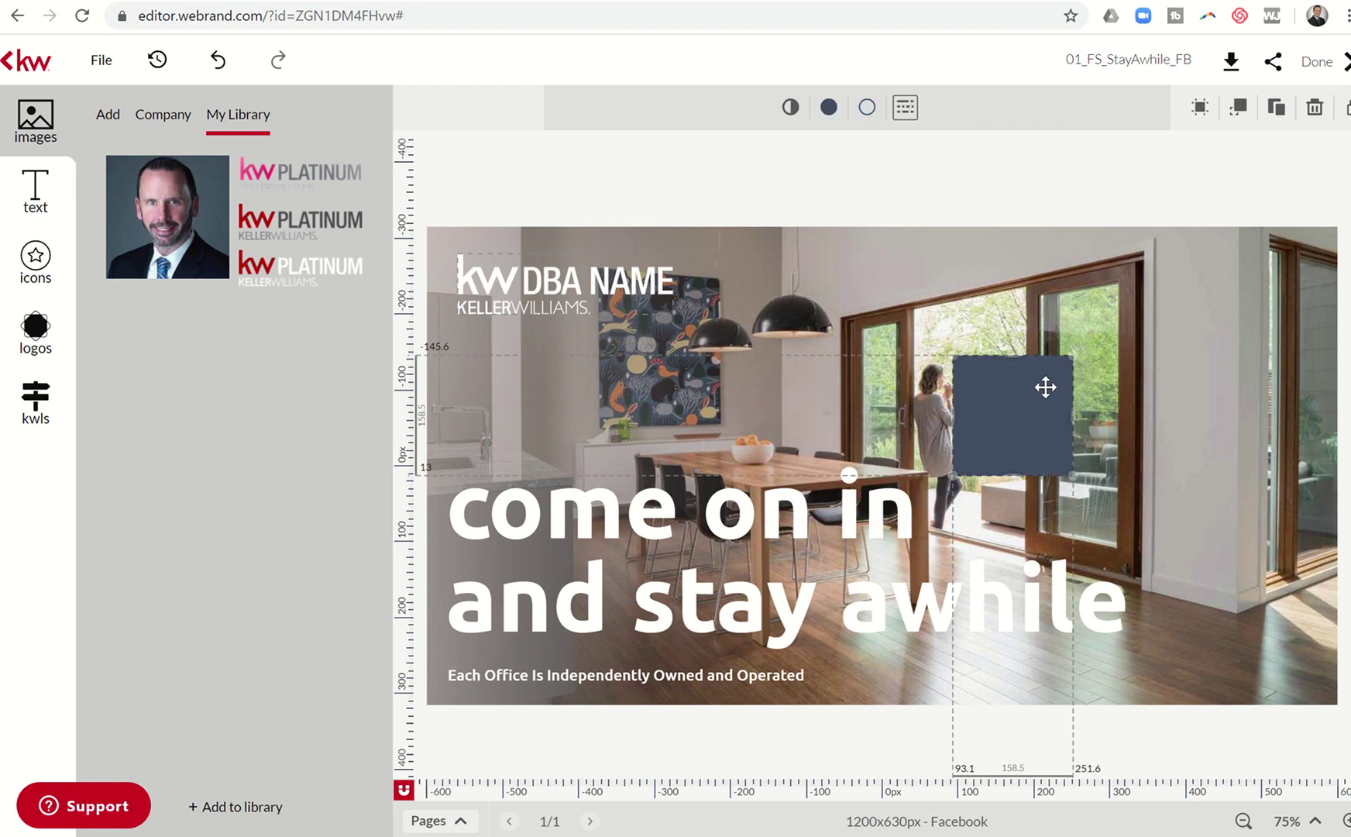
{"action": "left_click_drag", "start_coordinate": [1045, 387], "coordinate": [1277, 270]}
{"action": "left_click", "coordinate": [1156, 373]}
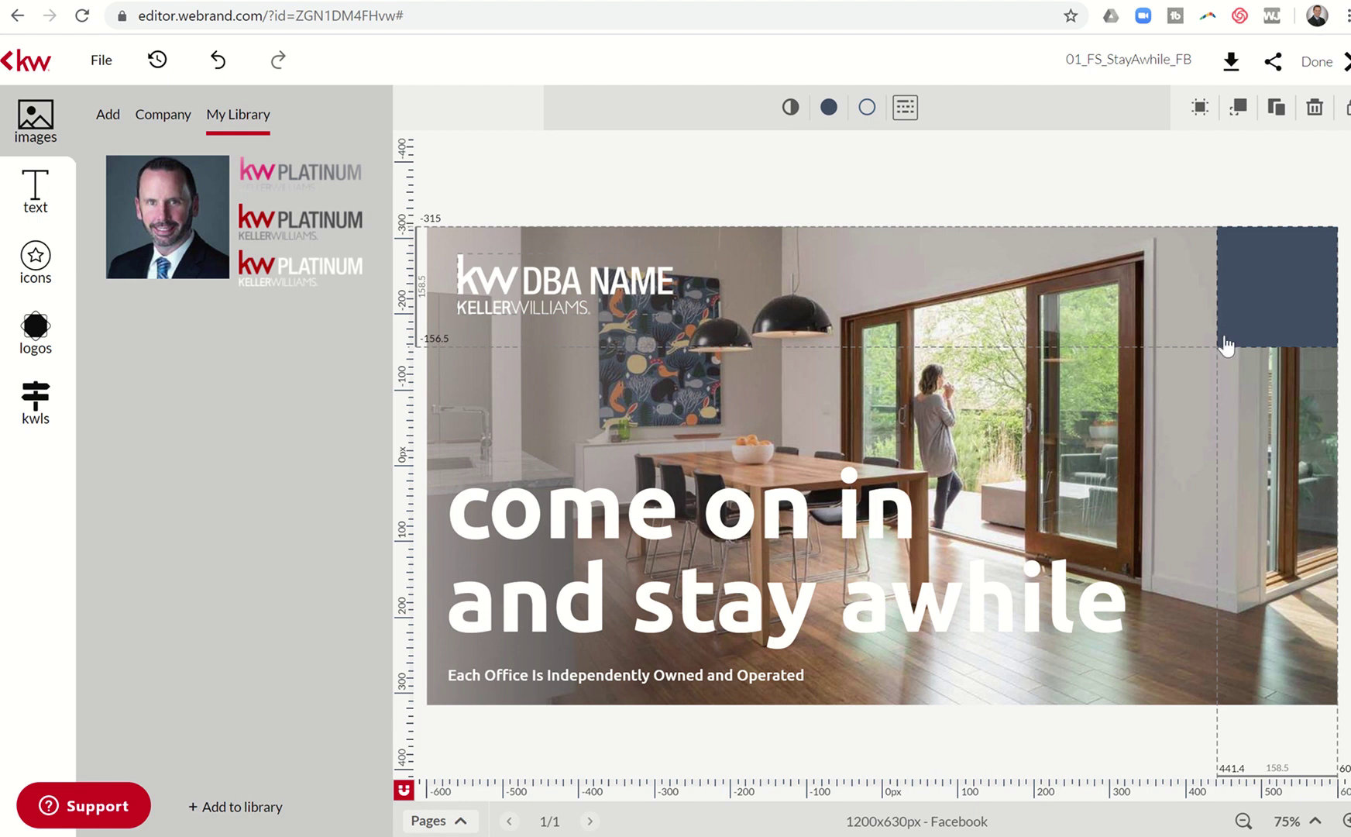
{"action": "right_click", "coordinate": [1224, 346]}
{"action": "left_click", "coordinate": [1276, 266]}
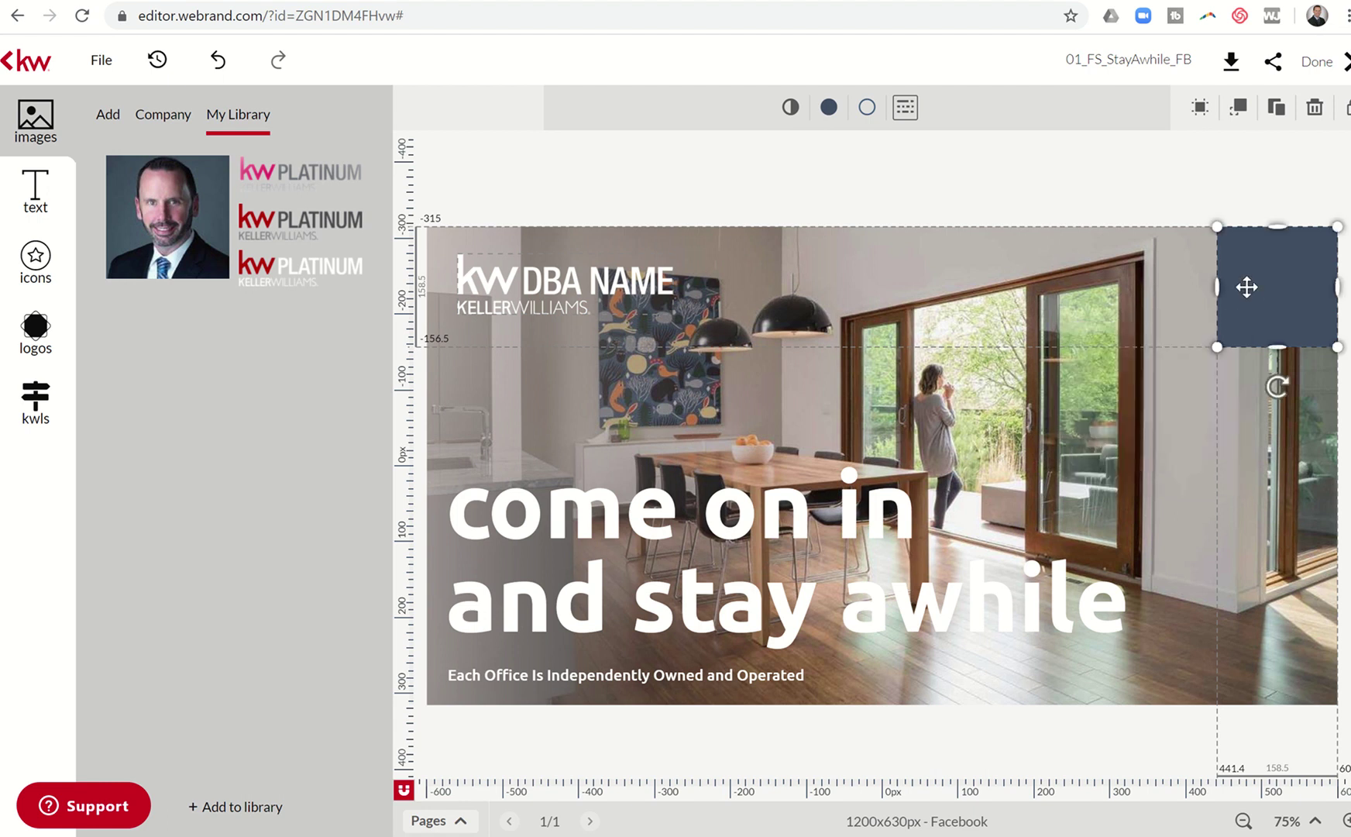
{"action": "left_click_drag", "start_coordinate": [1218, 346], "coordinate": [1186, 372]}
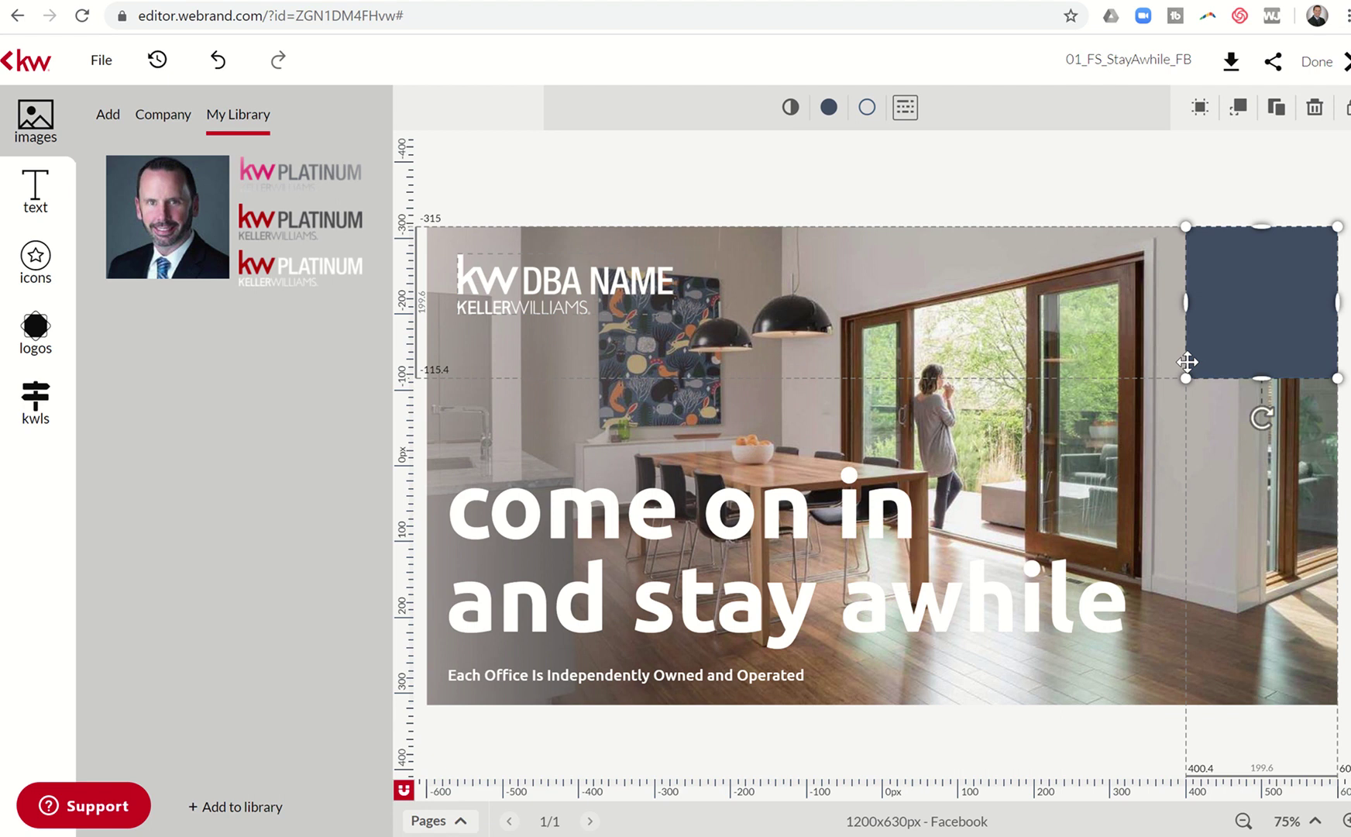
{"action": "key", "text": "Delete"}
Add a dark blue triangle, enlarge it over the DBA NAME logo, opacity 100.
{"action": "left_click", "coordinate": [828, 110]}
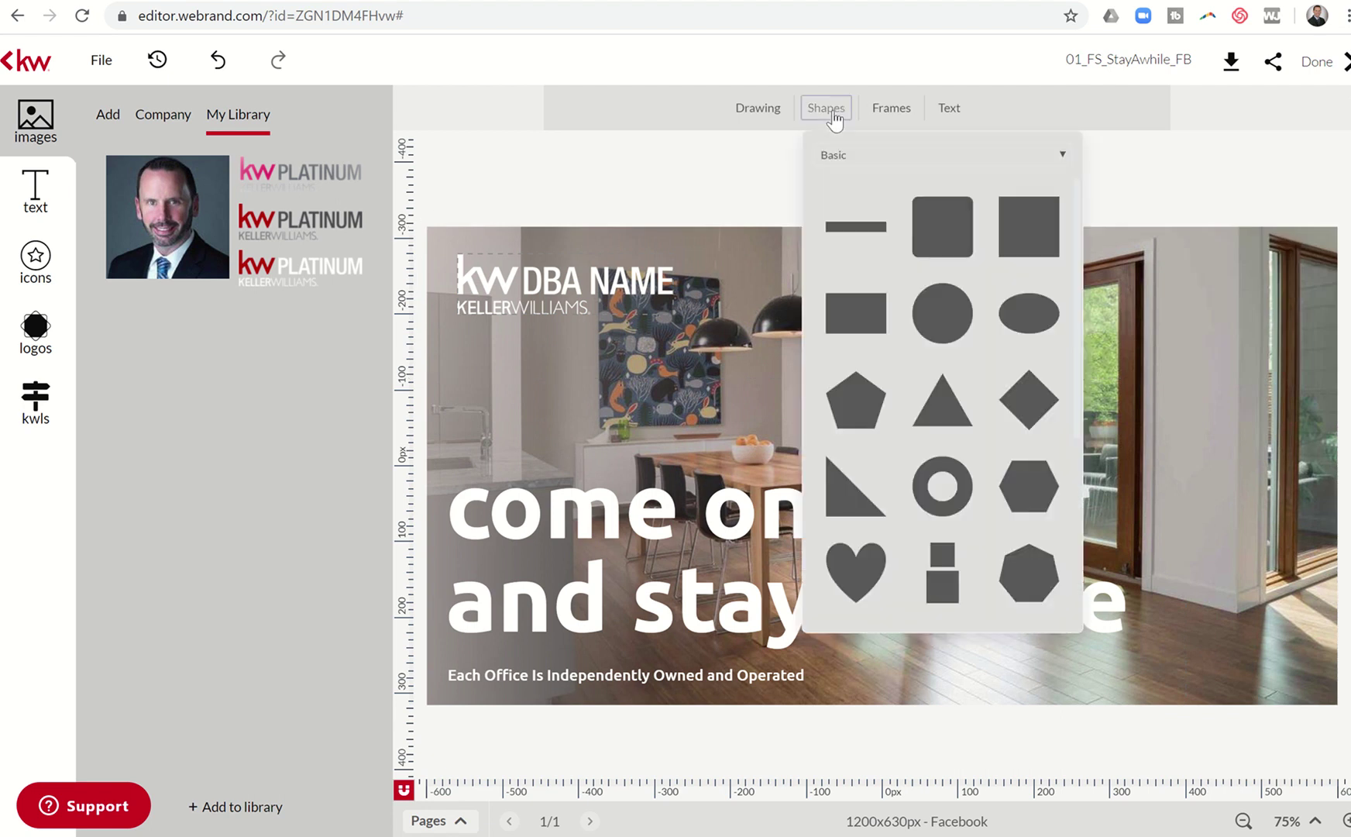
{"action": "left_click", "coordinate": [932, 422]}
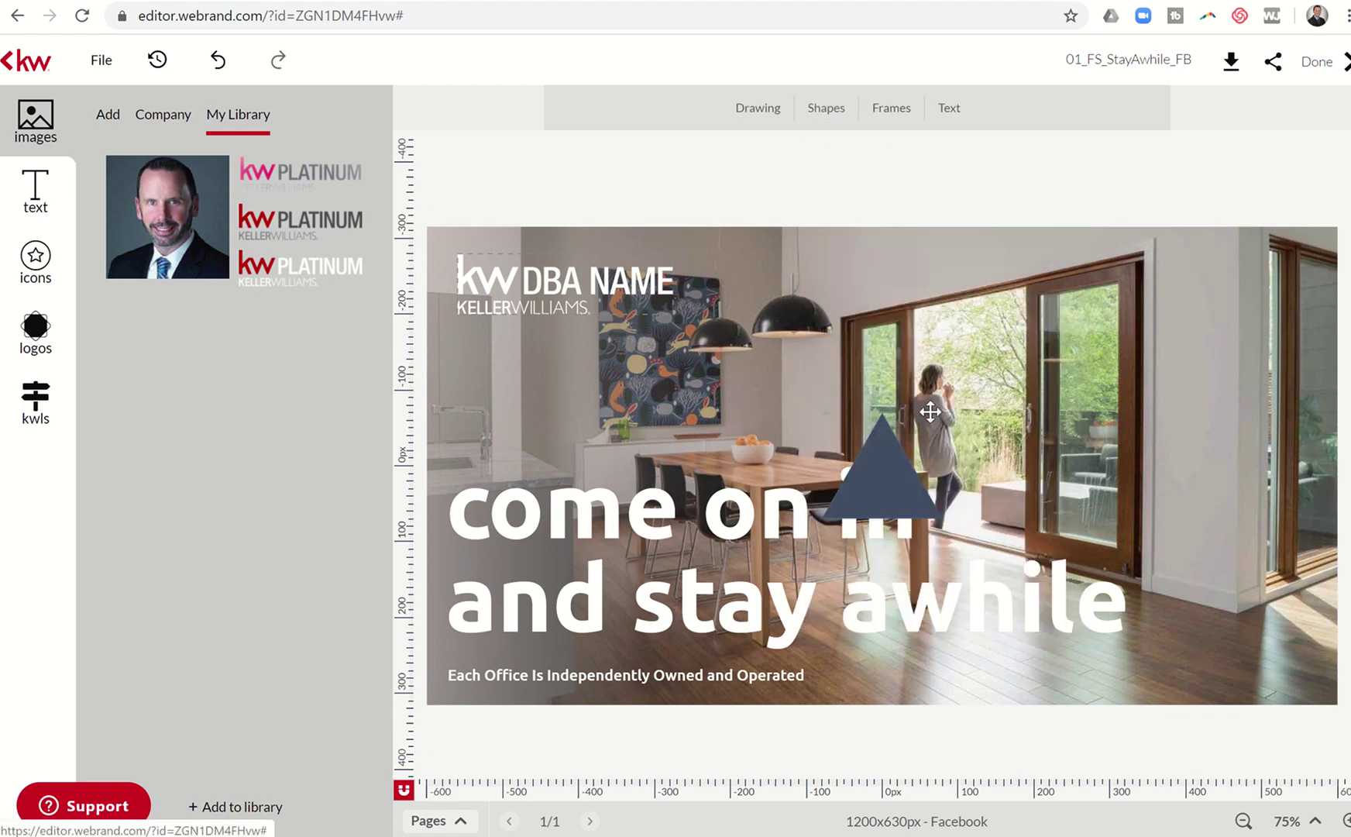
{"action": "left_click_drag", "start_coordinate": [879, 469], "coordinate": [599, 397]}
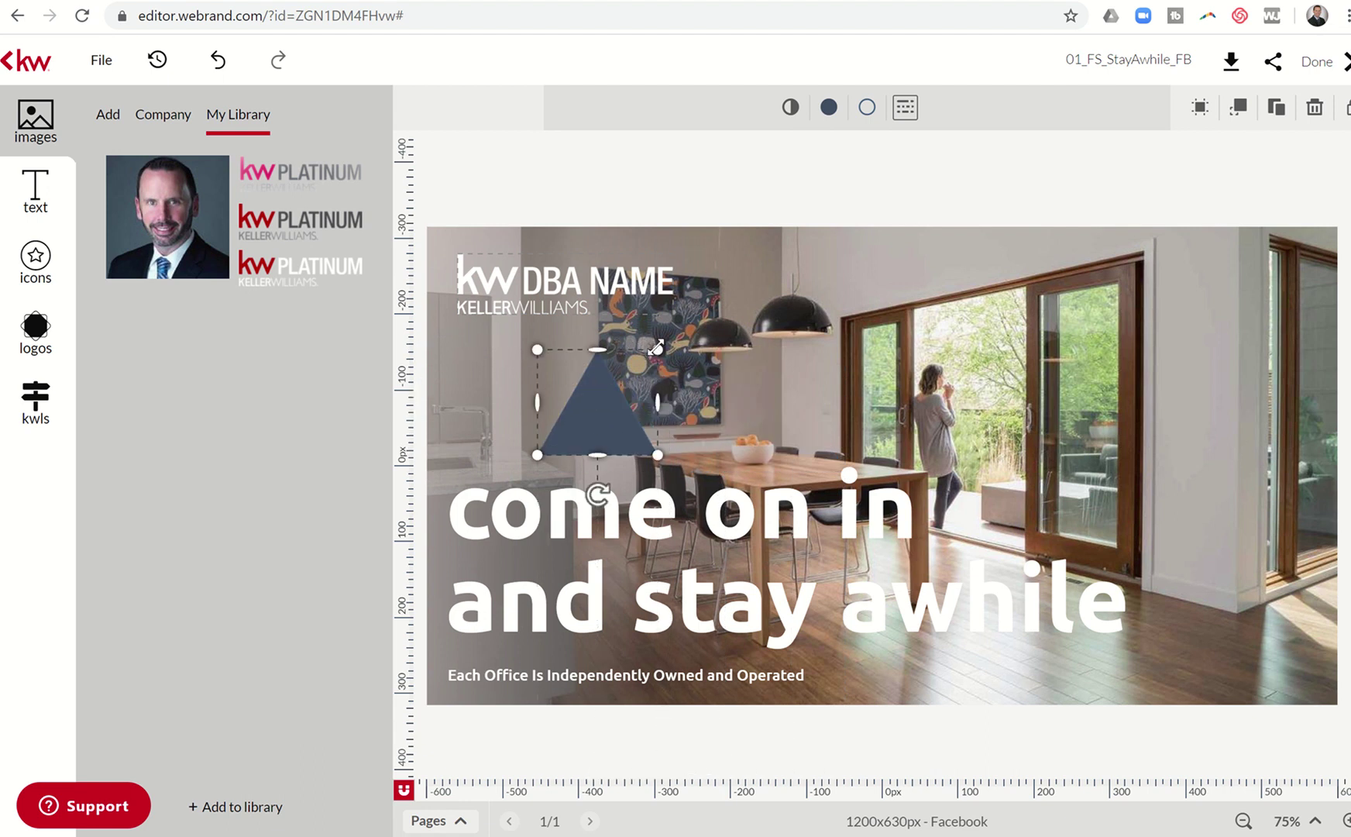
{"action": "left_click_drag", "start_coordinate": [658, 349], "coordinate": [704, 308]}
{"action": "left_click_drag", "start_coordinate": [622, 336], "coordinate": [540, 310]}
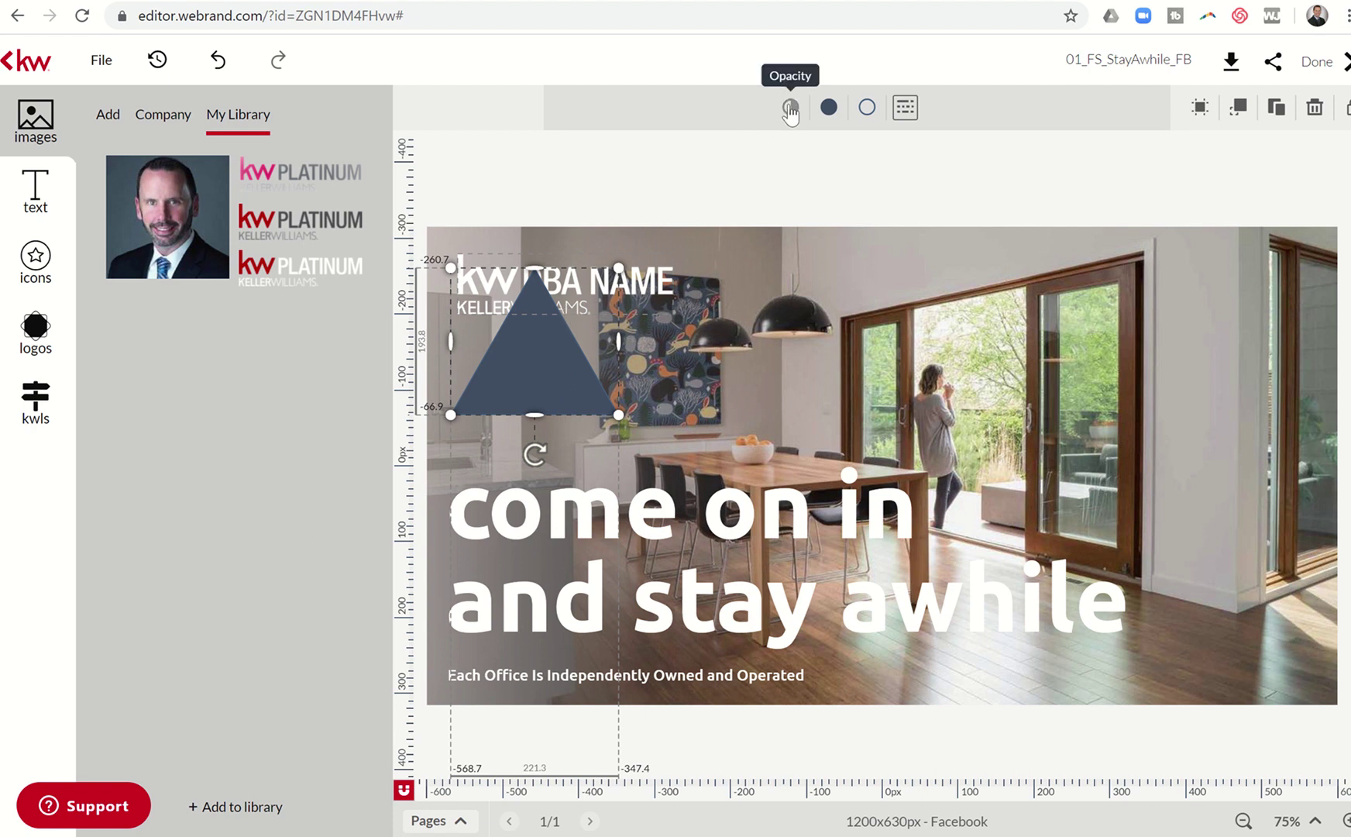
{"action": "left_click", "coordinate": [791, 108]}
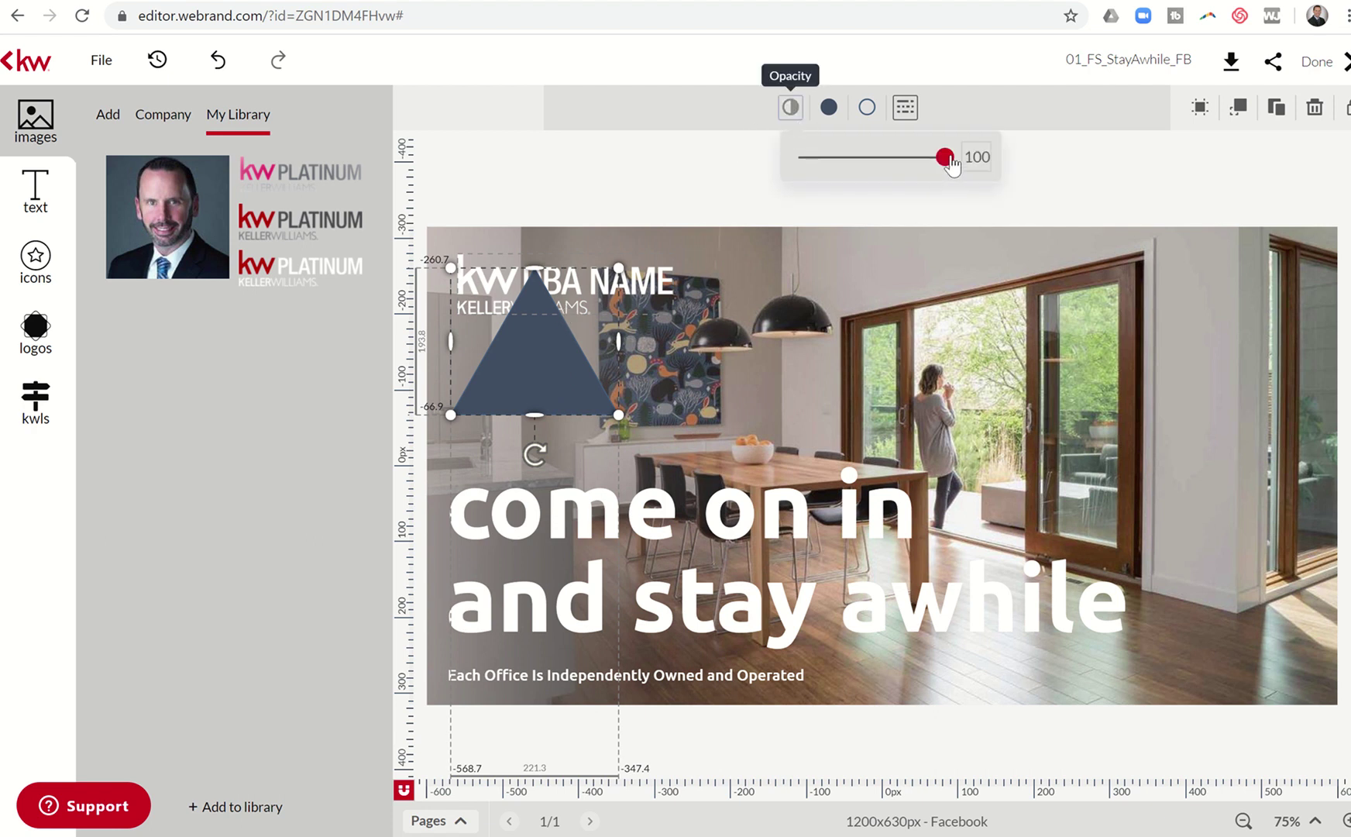
{"action": "left_click_drag", "start_coordinate": [946, 159], "coordinate": [973, 157]}
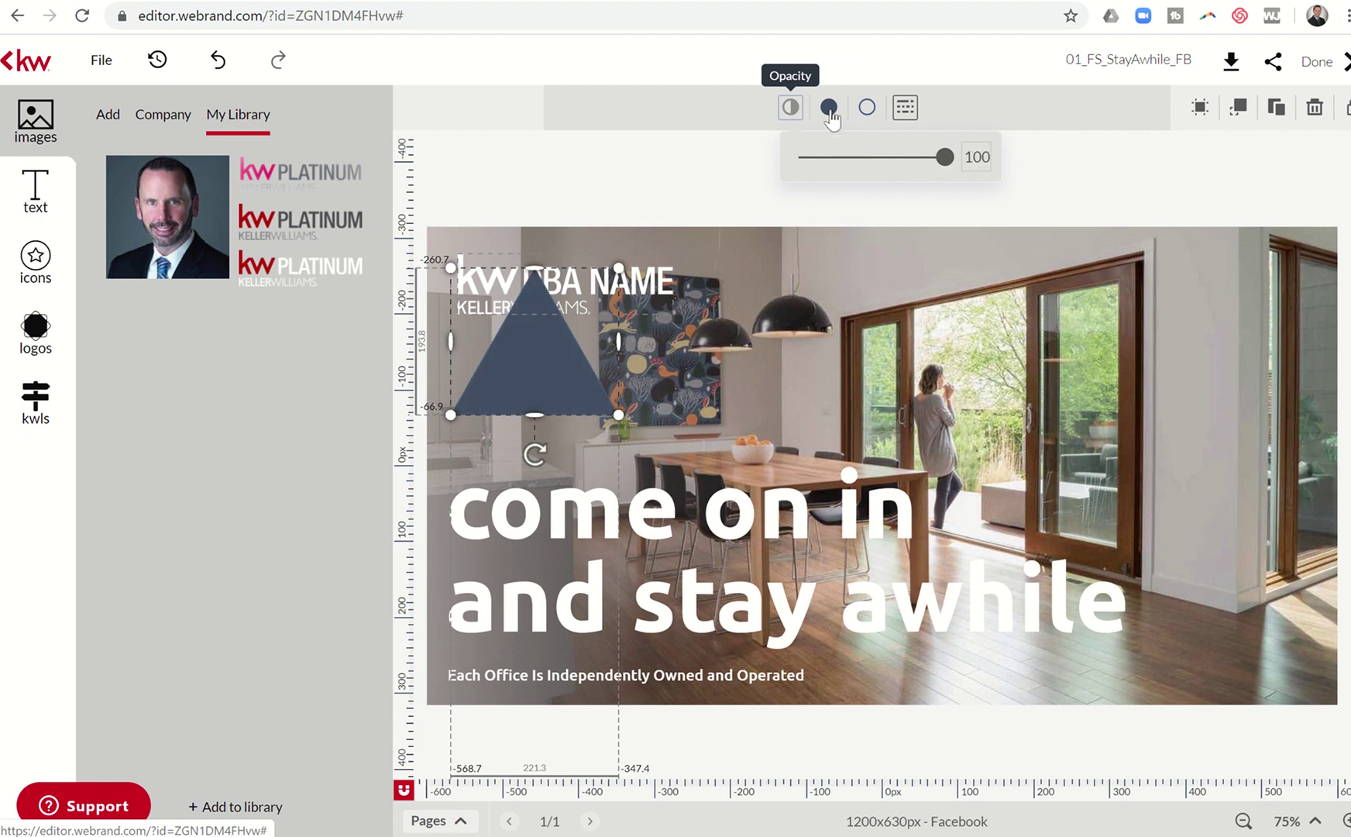
Try the cyan colour from the My Library Colors palette as the triangle's fill.
{"action": "left_click", "coordinate": [829, 109]}
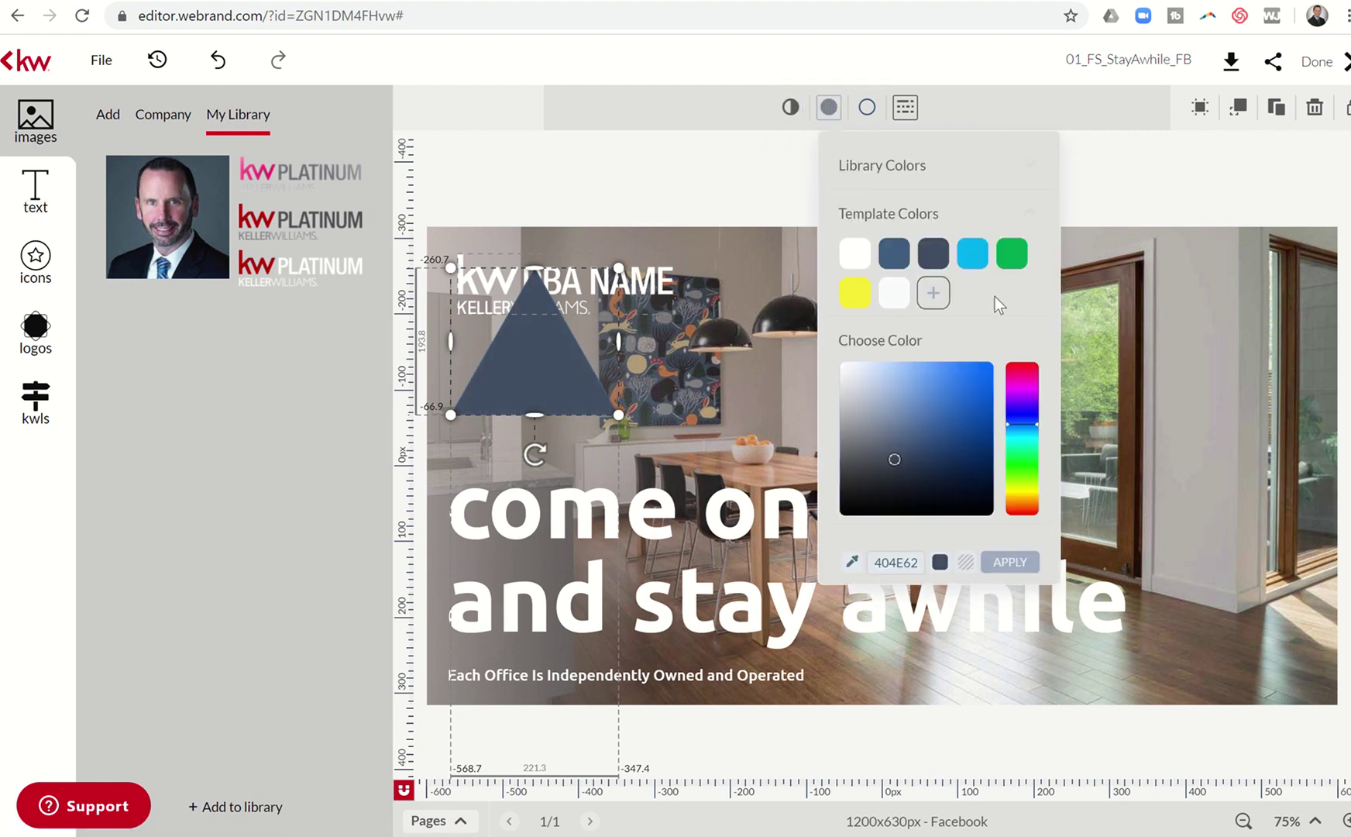
{"action": "left_click", "coordinate": [874, 170]}
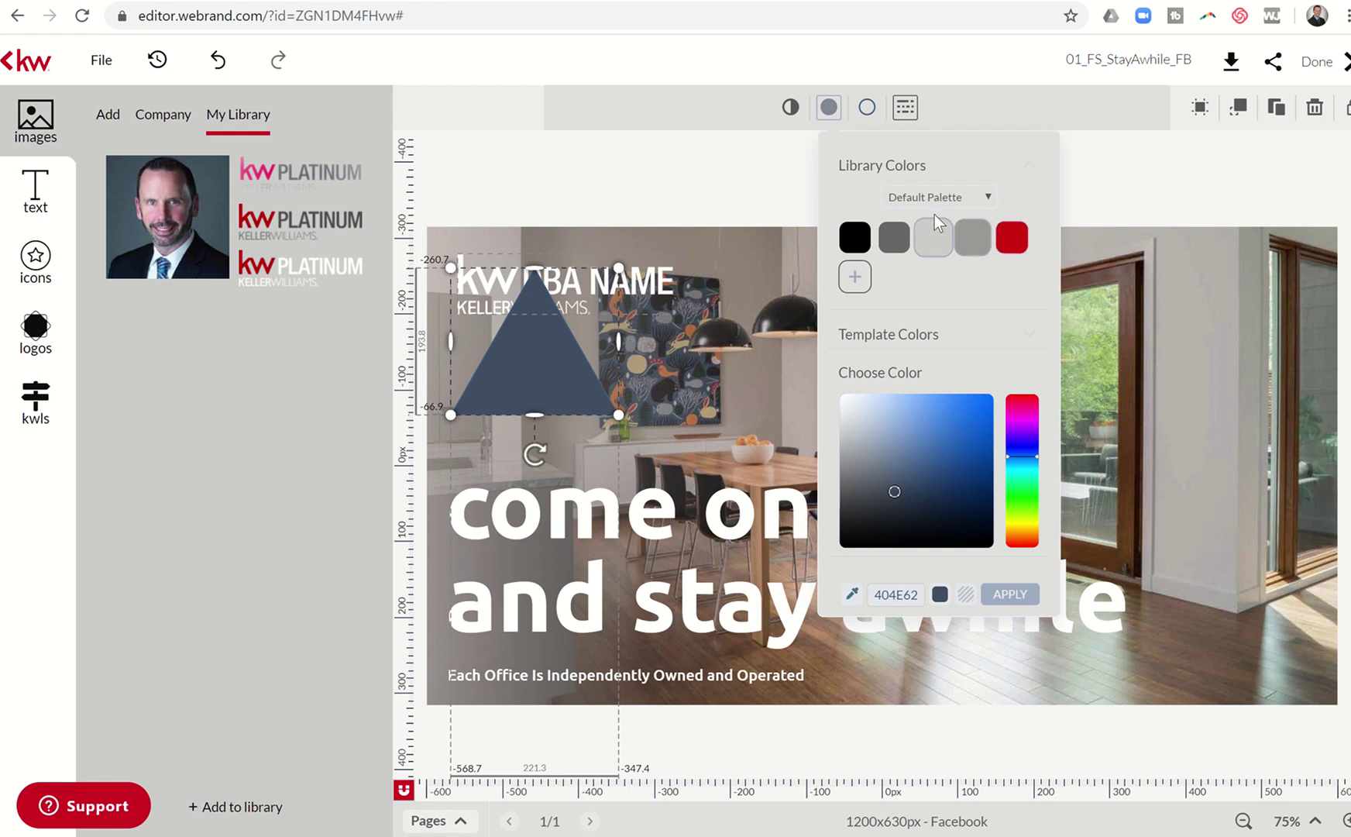
{"action": "left_click", "coordinate": [958, 198]}
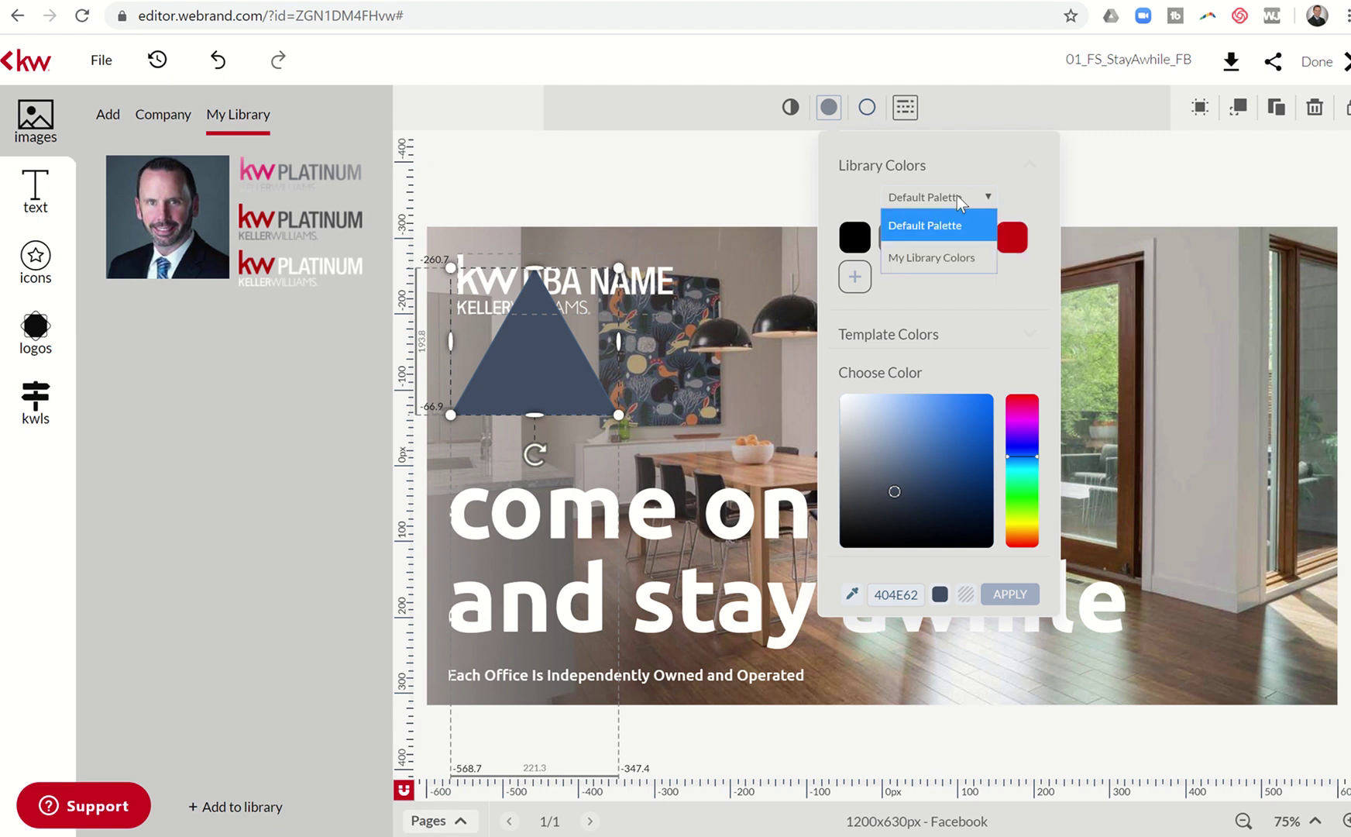
{"action": "left_click", "coordinate": [935, 259]}
{"action": "left_click", "coordinate": [860, 246]}
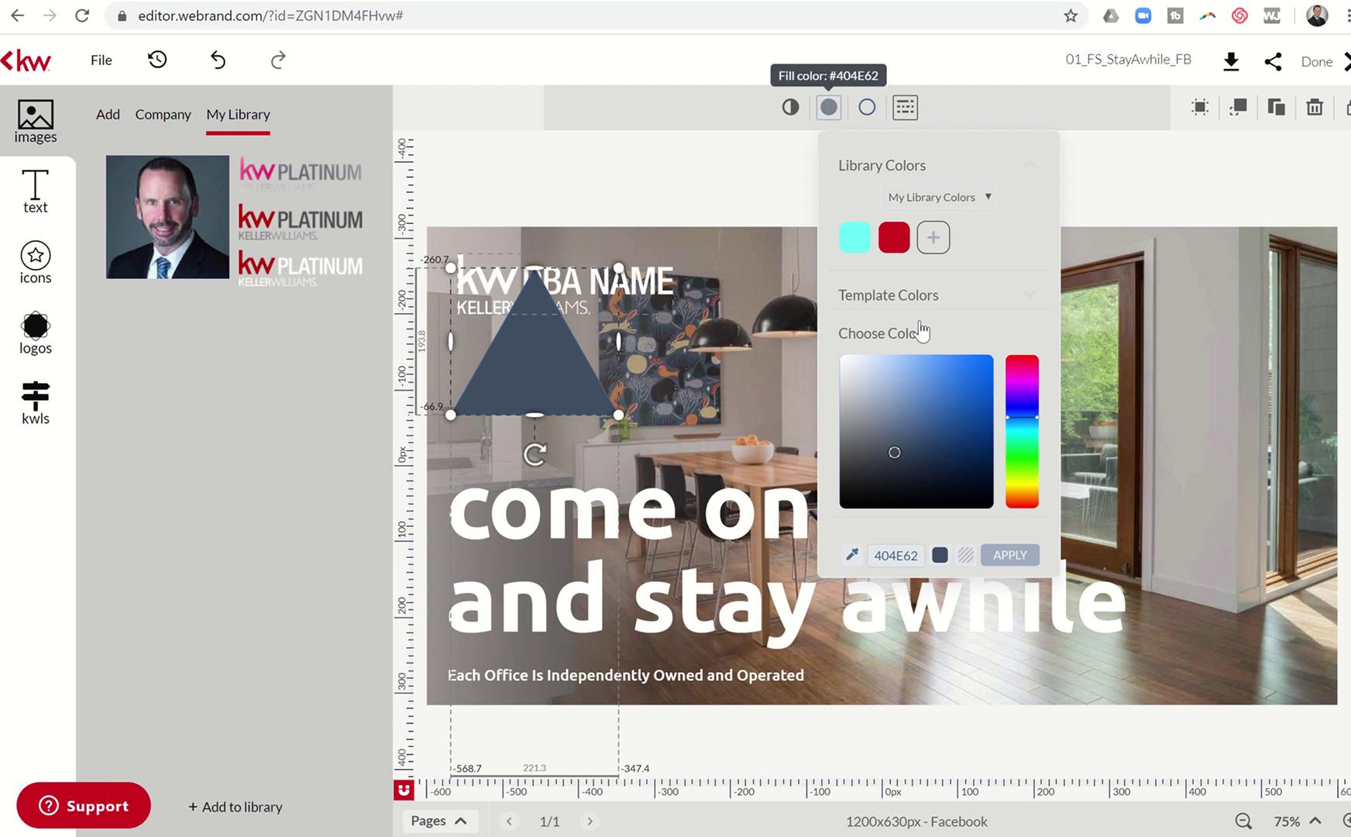
Preview pink, then lighter purple 8B5A9B, in the triangle's fill colour chooser.
{"action": "left_click", "coordinate": [1023, 378]}
{"action": "left_click", "coordinate": [927, 394]}
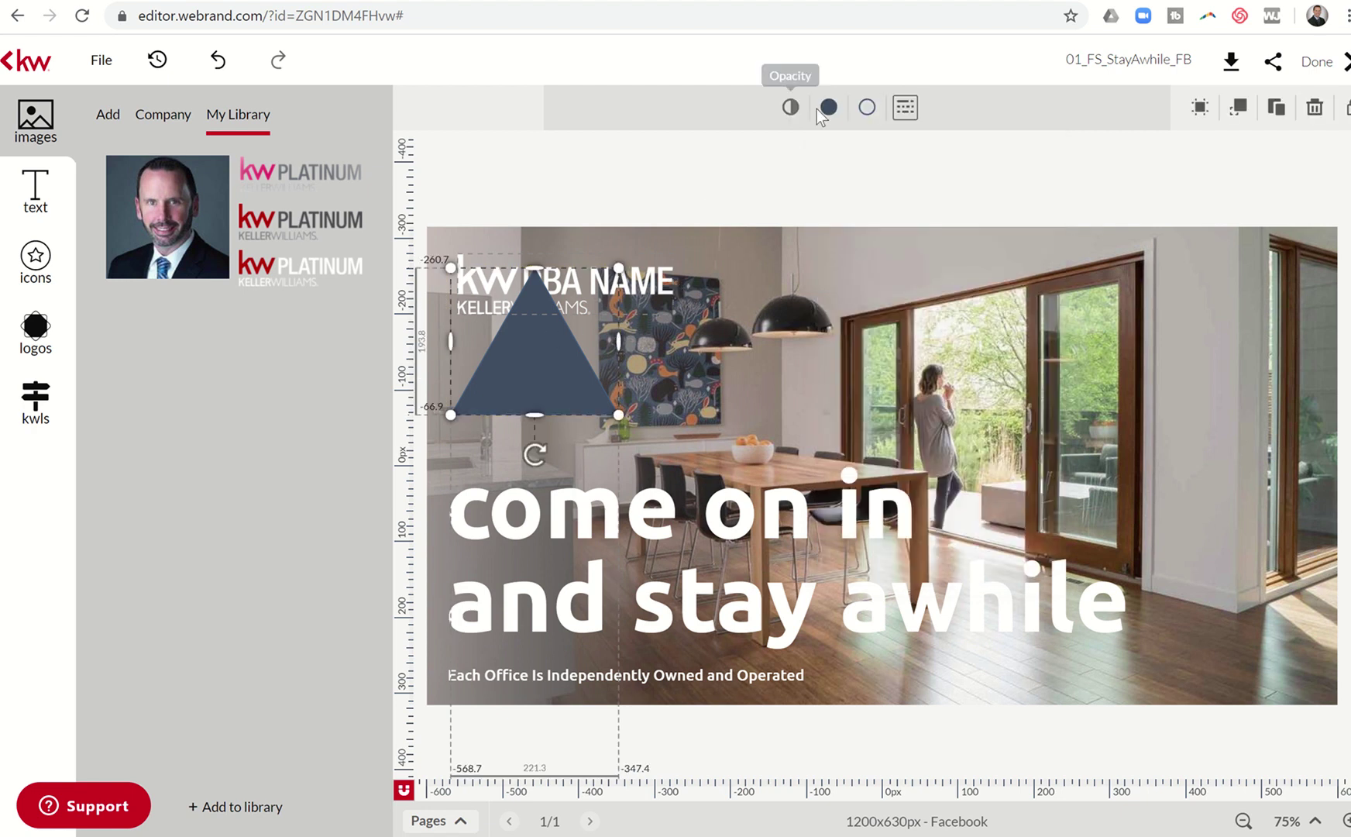
{"action": "left_click", "coordinate": [829, 109]}
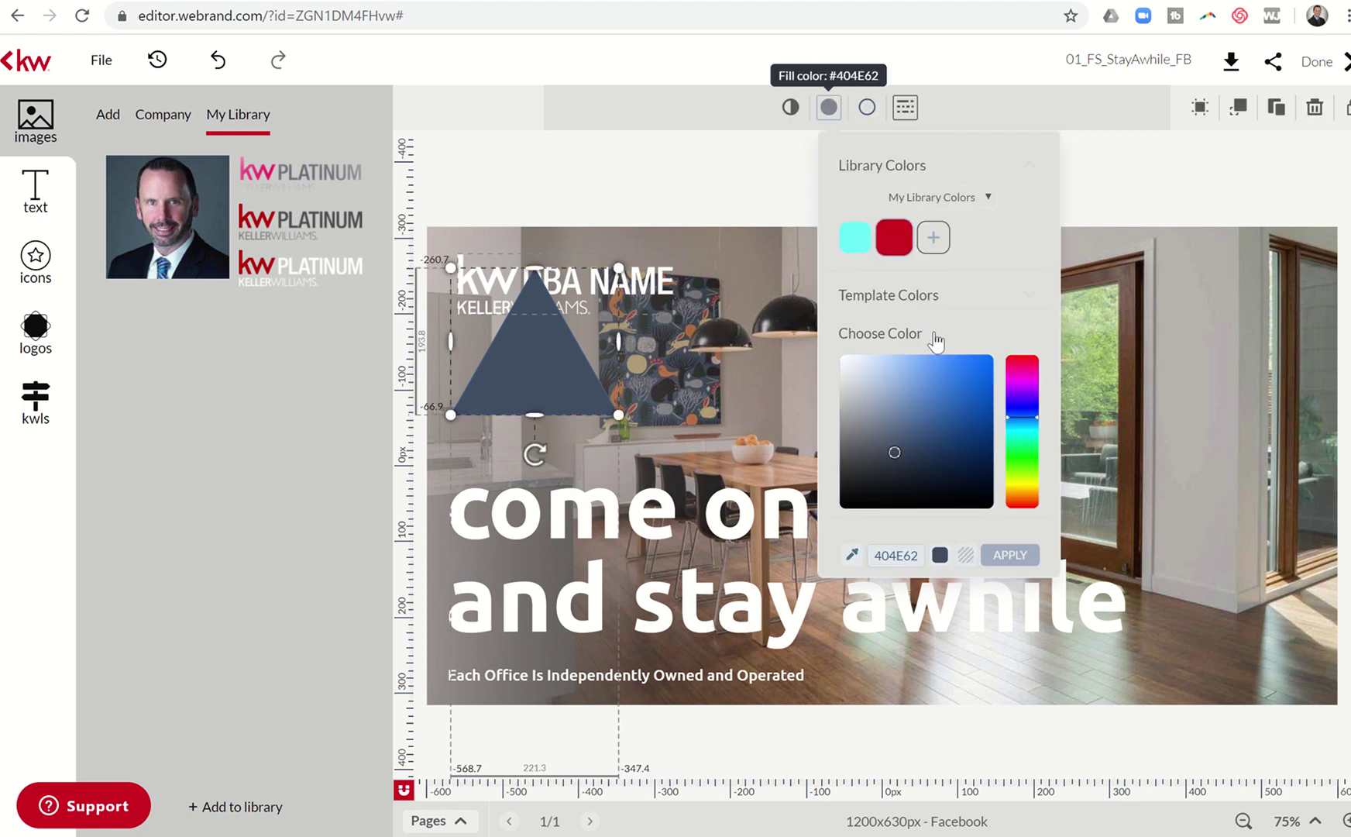
{"action": "left_click", "coordinate": [1026, 387]}
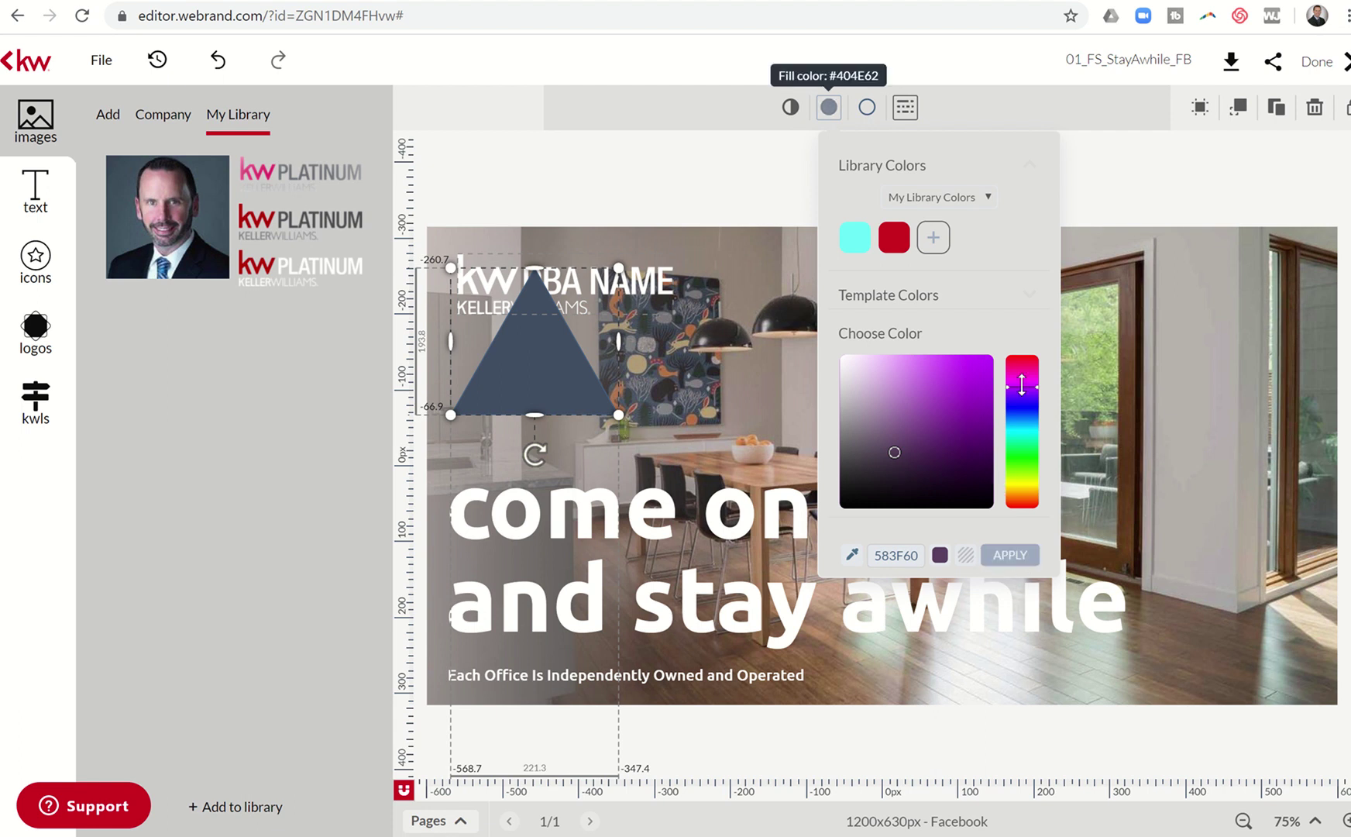
{"action": "left_click", "coordinate": [906, 416]}
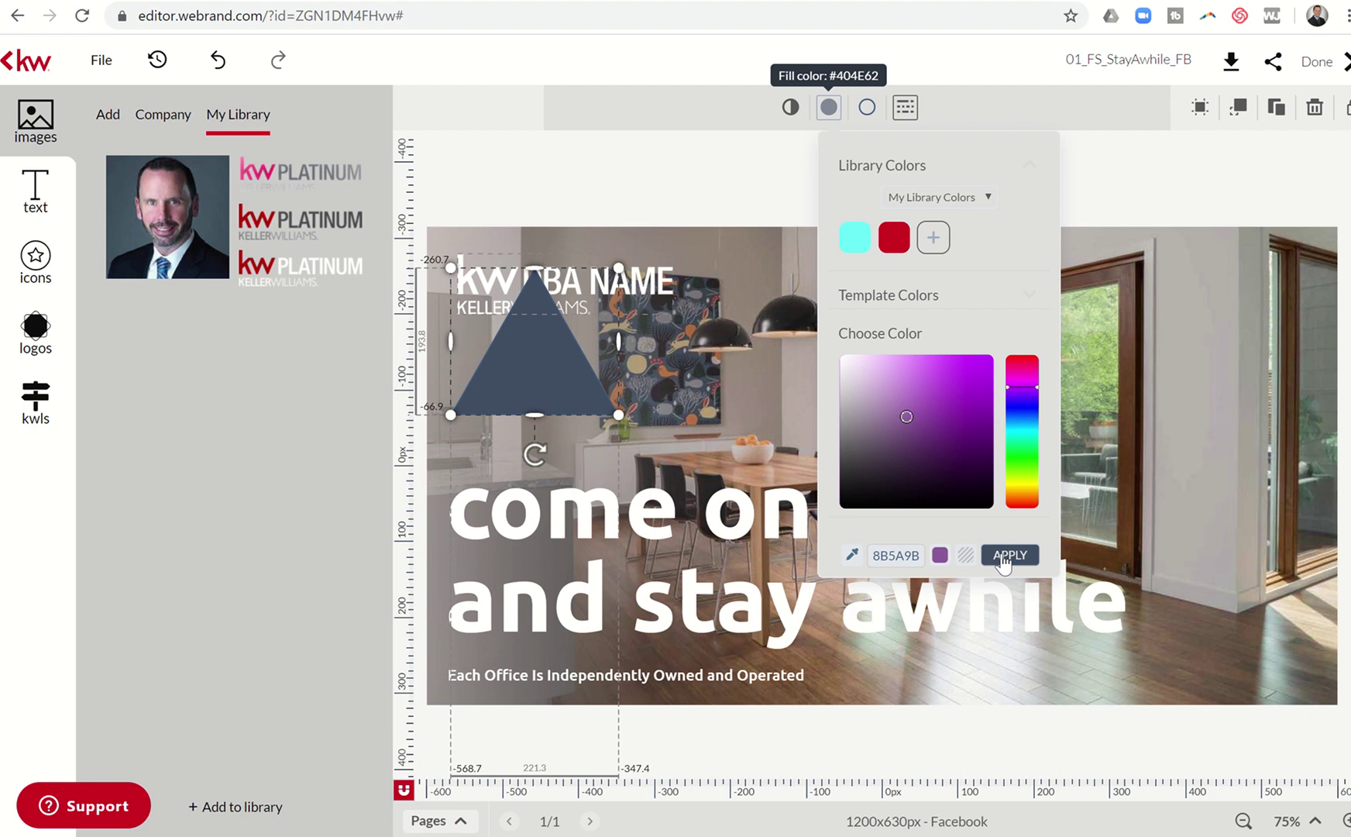
Preview a bright magenta shade for the triangle's fill colour.
{"action": "right_click", "coordinate": [553, 383]}
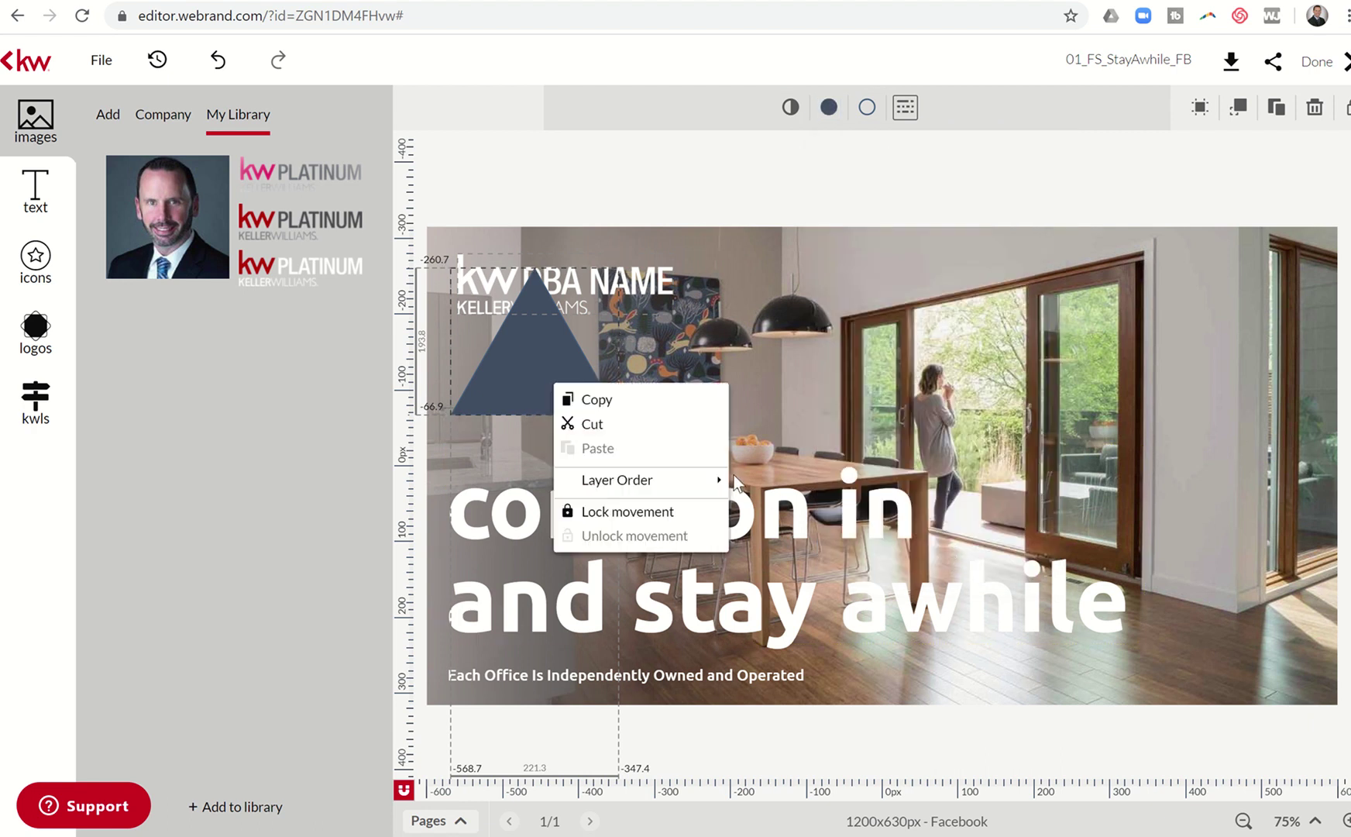
{"action": "left_click", "coordinate": [544, 350]}
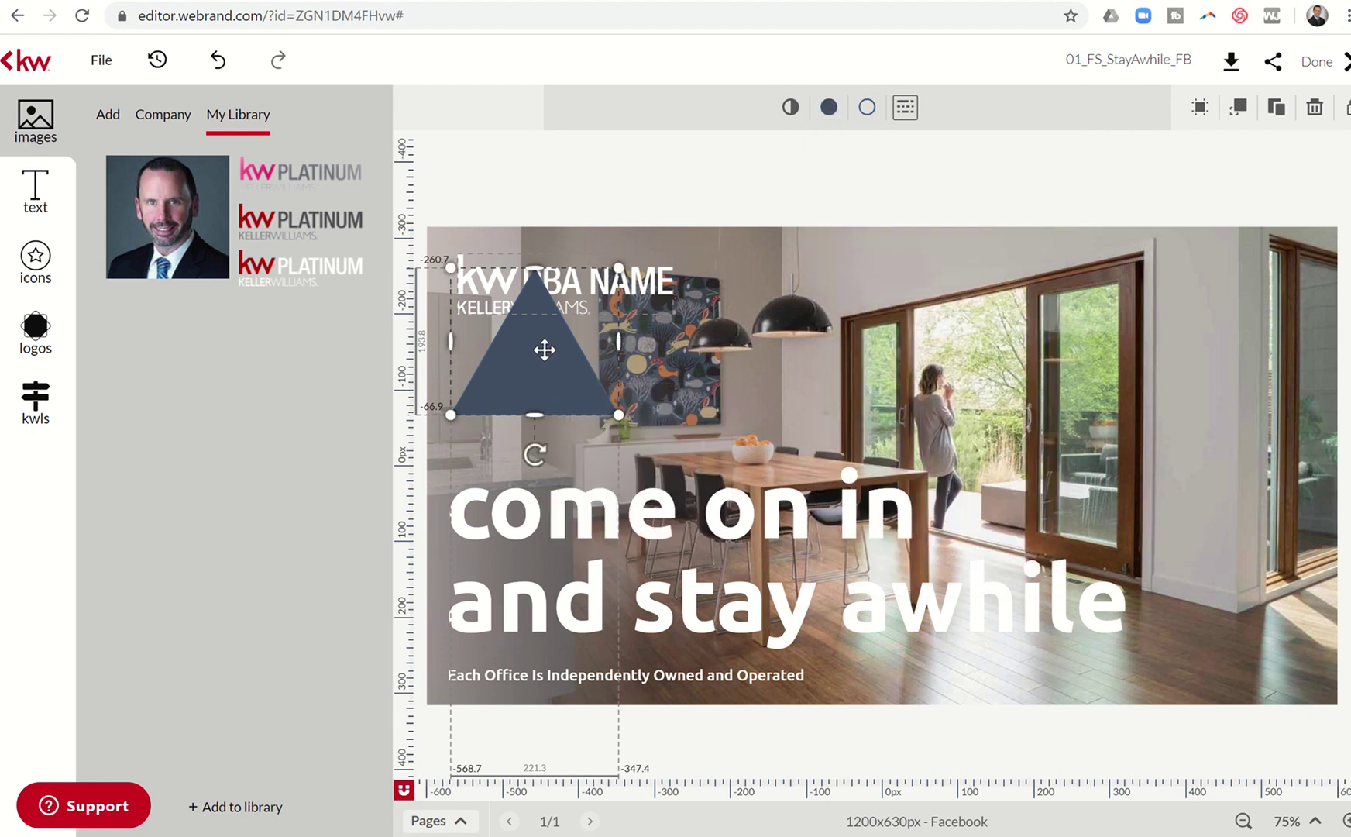
{"action": "left_click", "coordinate": [828, 108]}
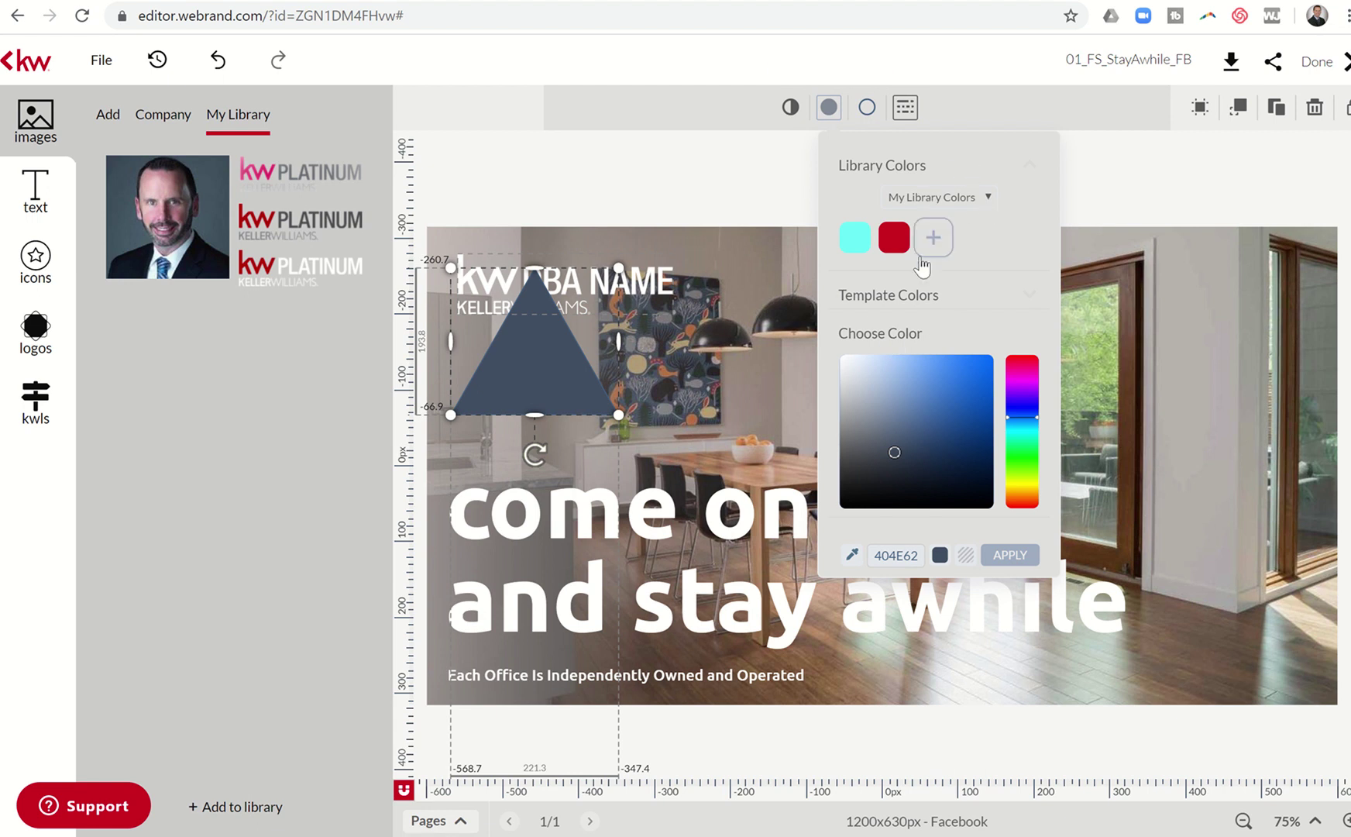
{"action": "left_click", "coordinate": [873, 335]}
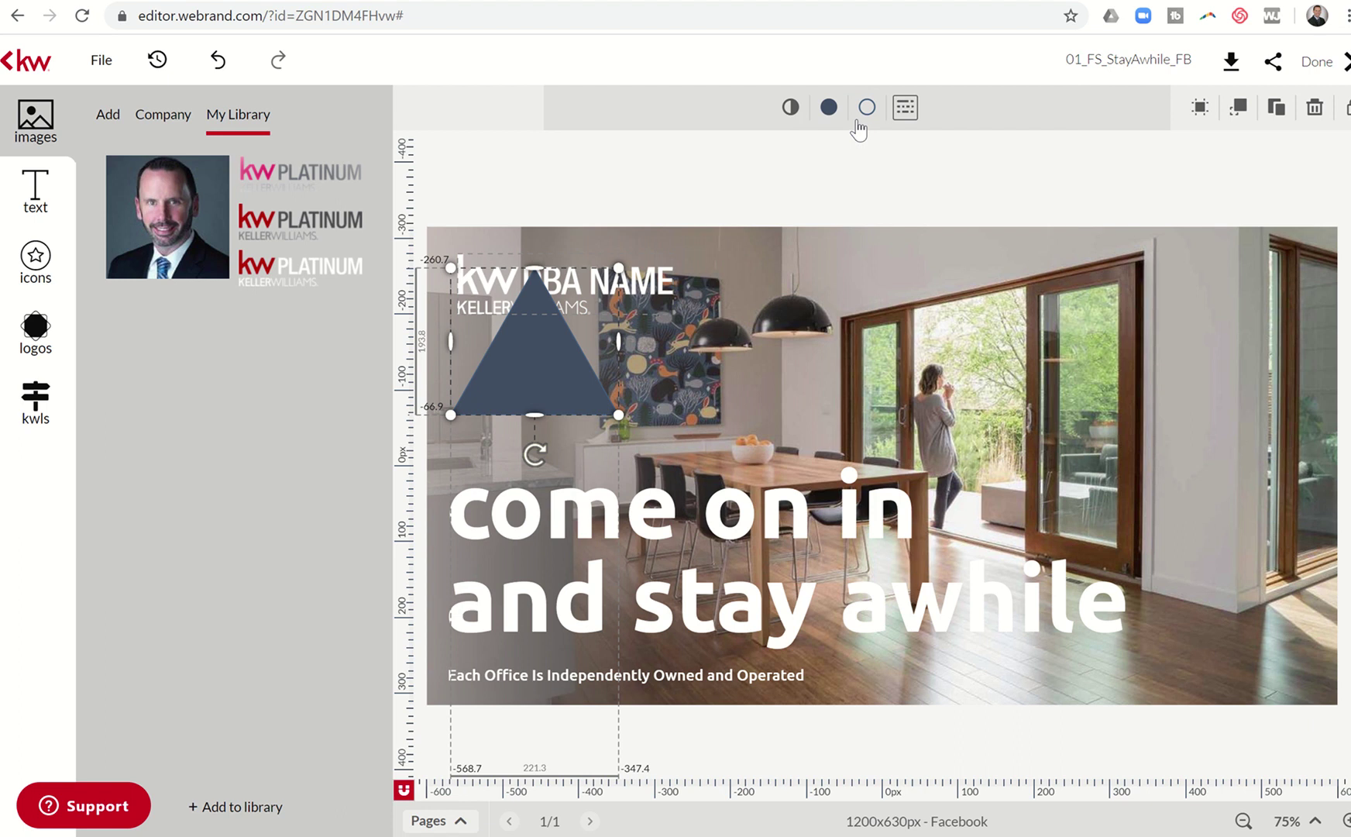
{"action": "left_click", "coordinate": [828, 107]}
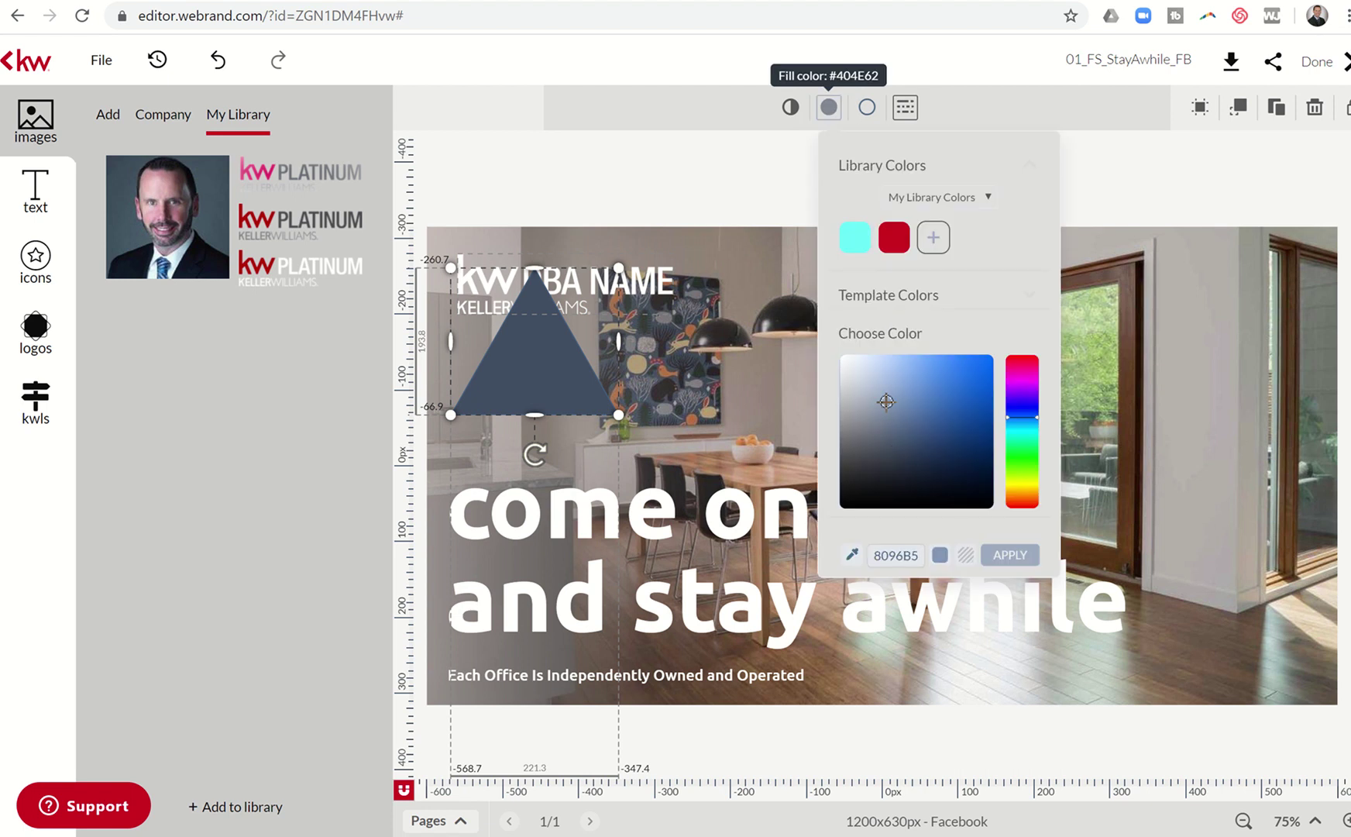
{"action": "left_click_drag", "start_coordinate": [1025, 386], "coordinate": [1021, 378]}
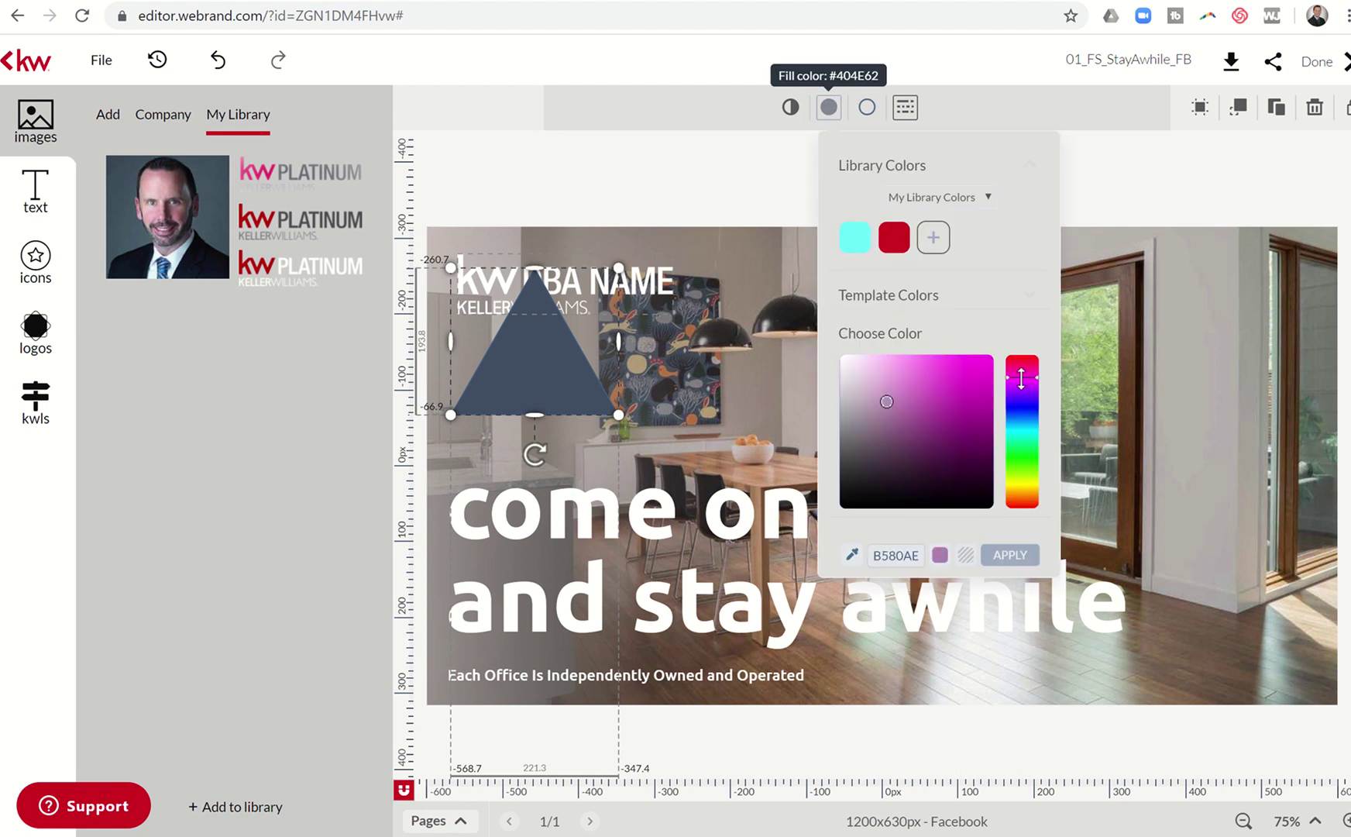
{"action": "left_click", "coordinate": [979, 371]}
Delete the triangle from the top-left of the graphic.
{"action": "right_click", "coordinate": [553, 362]}
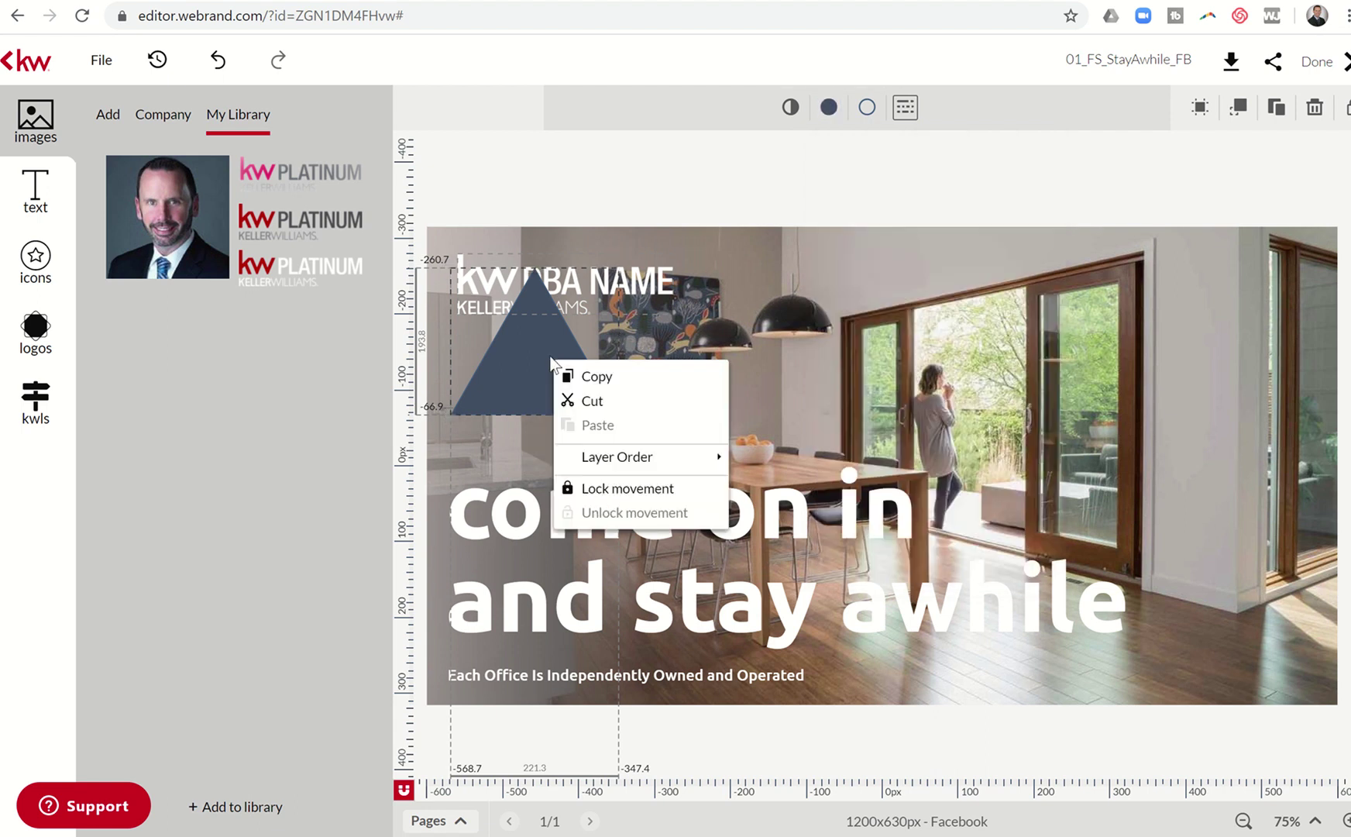
{"action": "left_click", "coordinate": [544, 300]}
{"action": "key", "text": "Delete"}
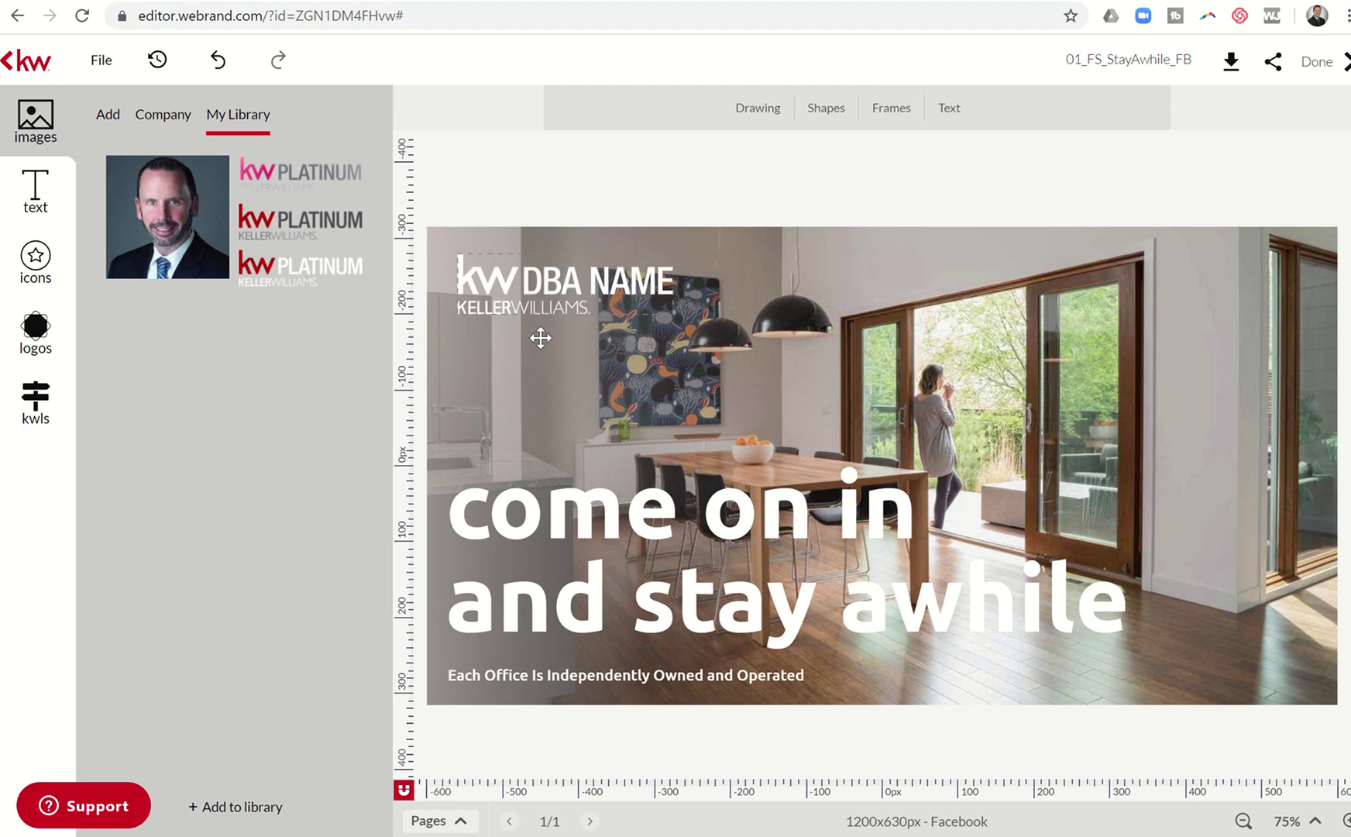
{"action": "left_click", "coordinate": [892, 114]}
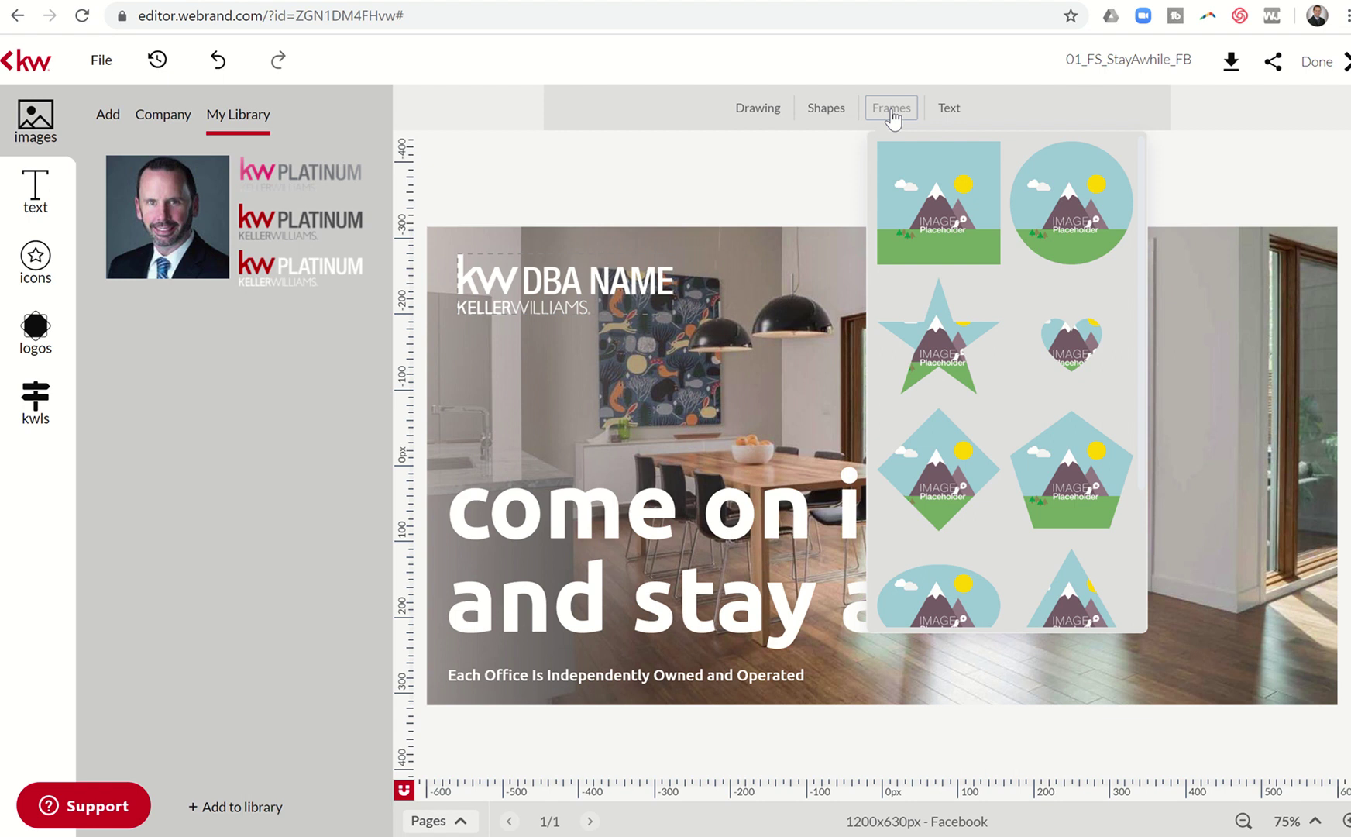
{"action": "left_click", "coordinate": [924, 222]}
{"action": "left_click_drag", "start_coordinate": [889, 426], "coordinate": [1265, 309]}
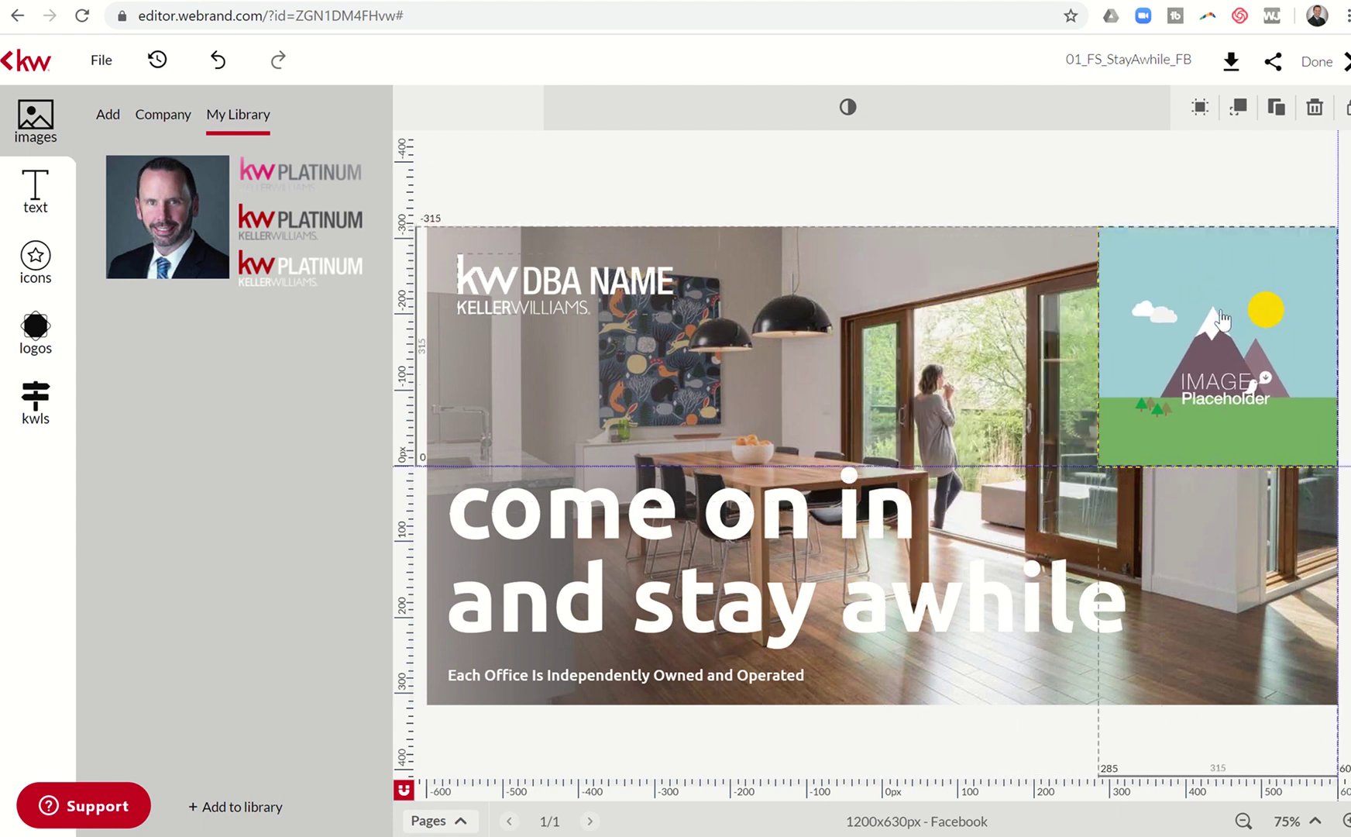
{"action": "left_click_drag", "start_coordinate": [155, 233], "coordinate": [1174, 395]}
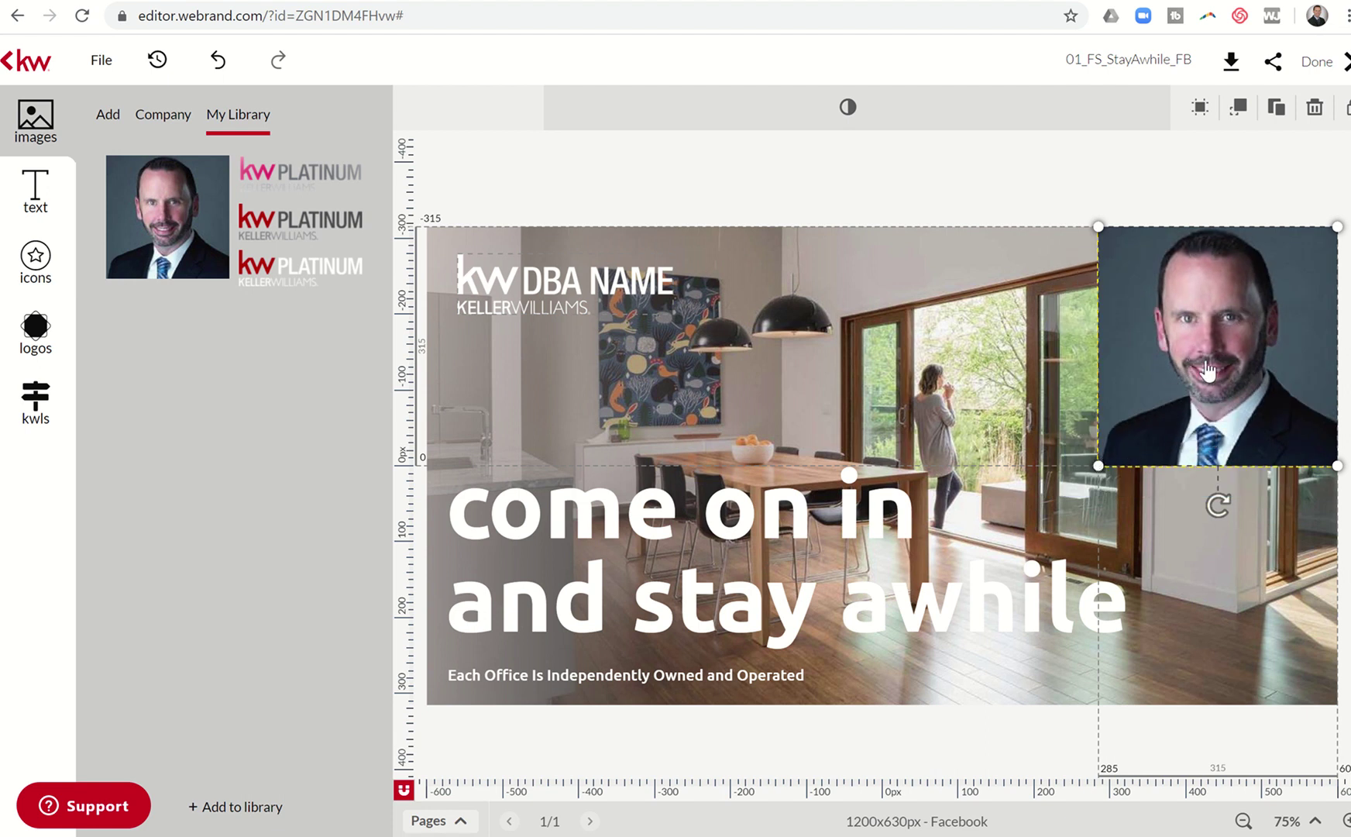
{"action": "key", "text": "Delete"}
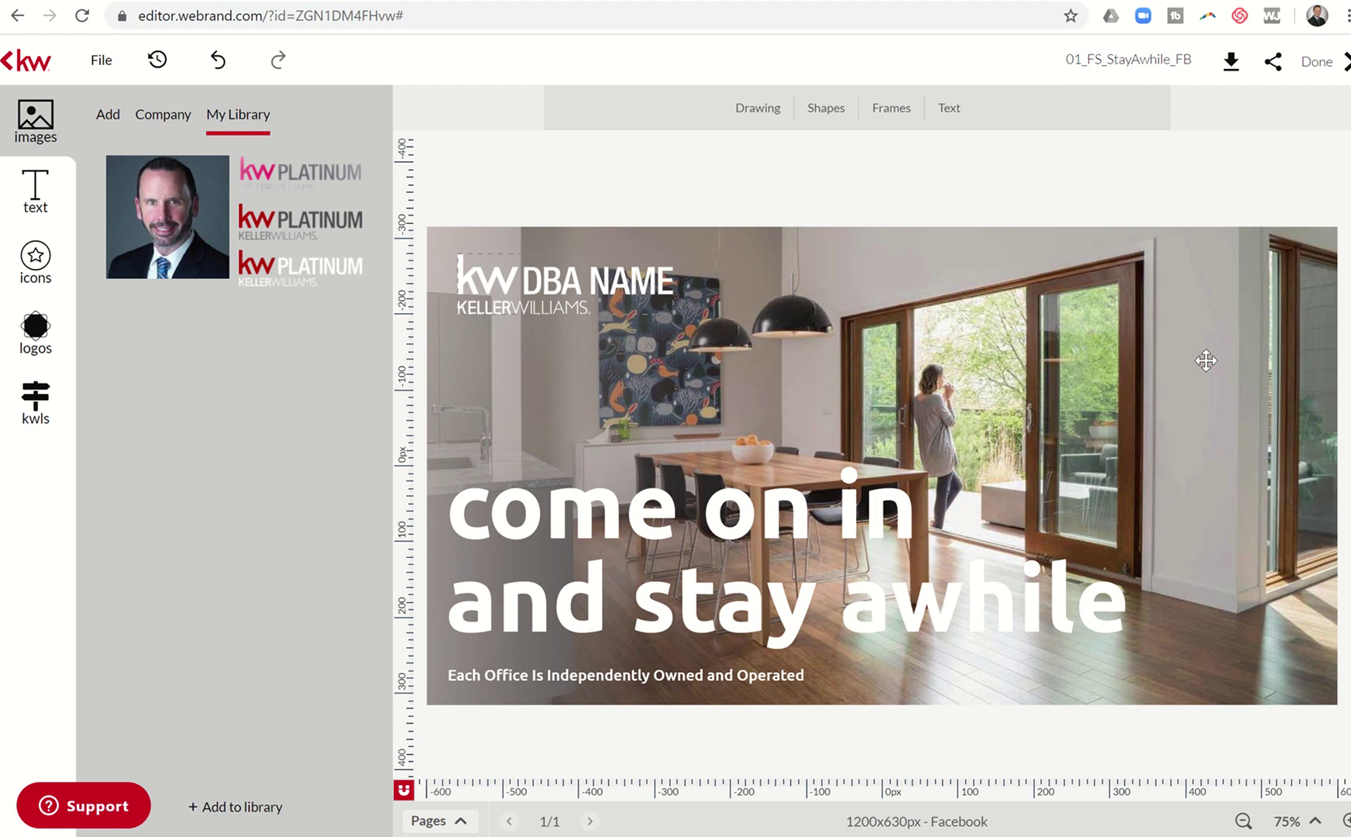
Try a star-shaped frame with the headshot in the upper right, then delete it.
{"action": "left_click", "coordinate": [889, 115]}
{"action": "left_click", "coordinate": [944, 362]}
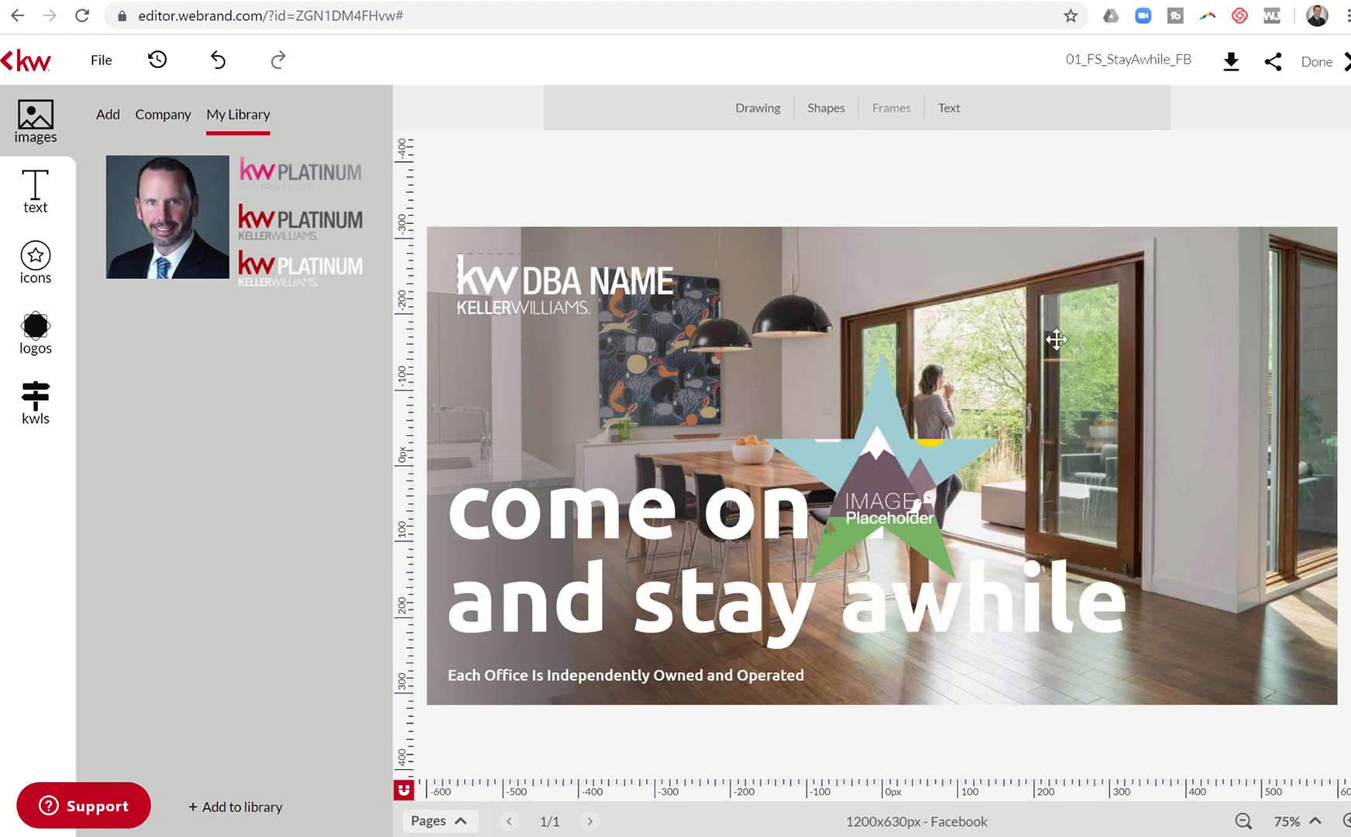
{"action": "left_click_drag", "start_coordinate": [888, 447], "coordinate": [1210, 316]}
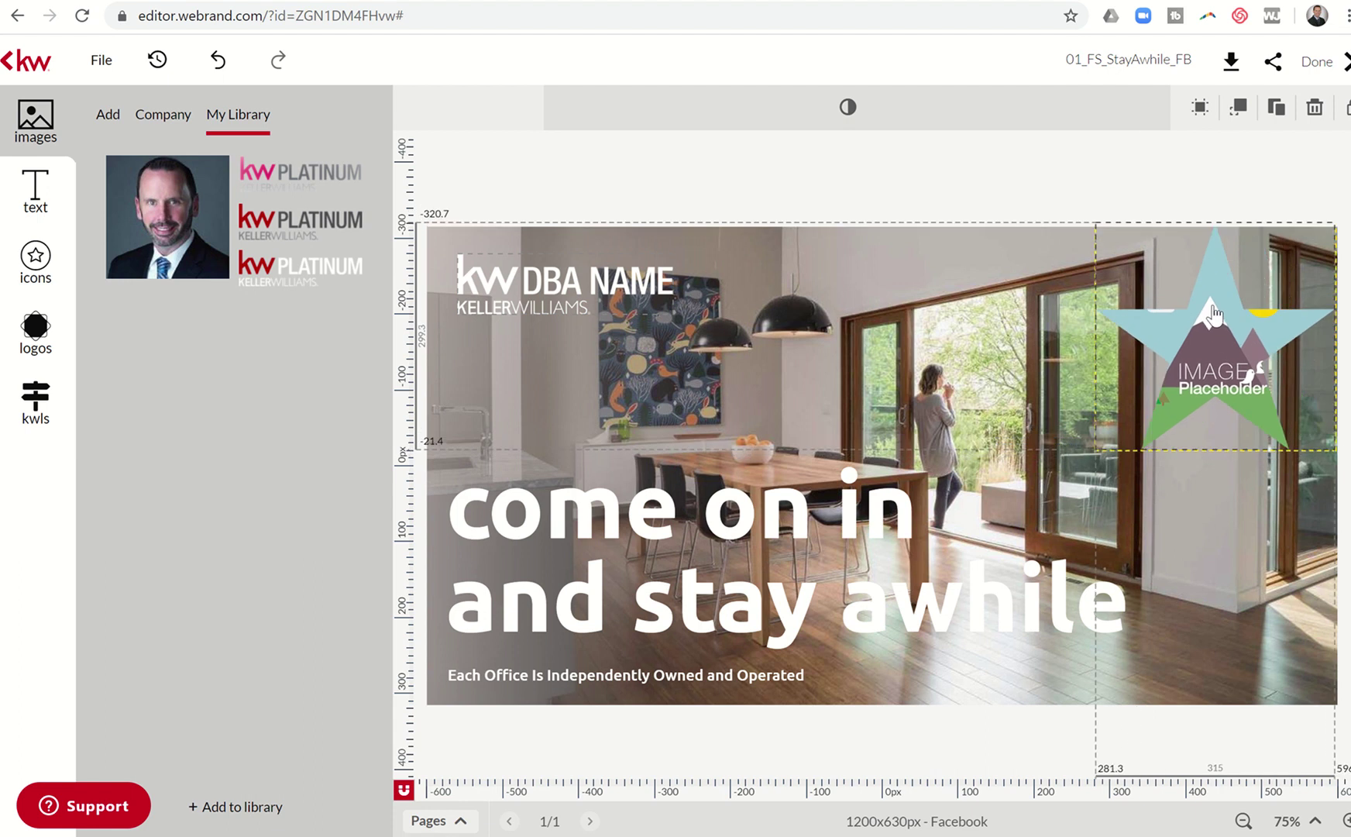
{"action": "left_click_drag", "start_coordinate": [168, 224], "coordinate": [1255, 372]}
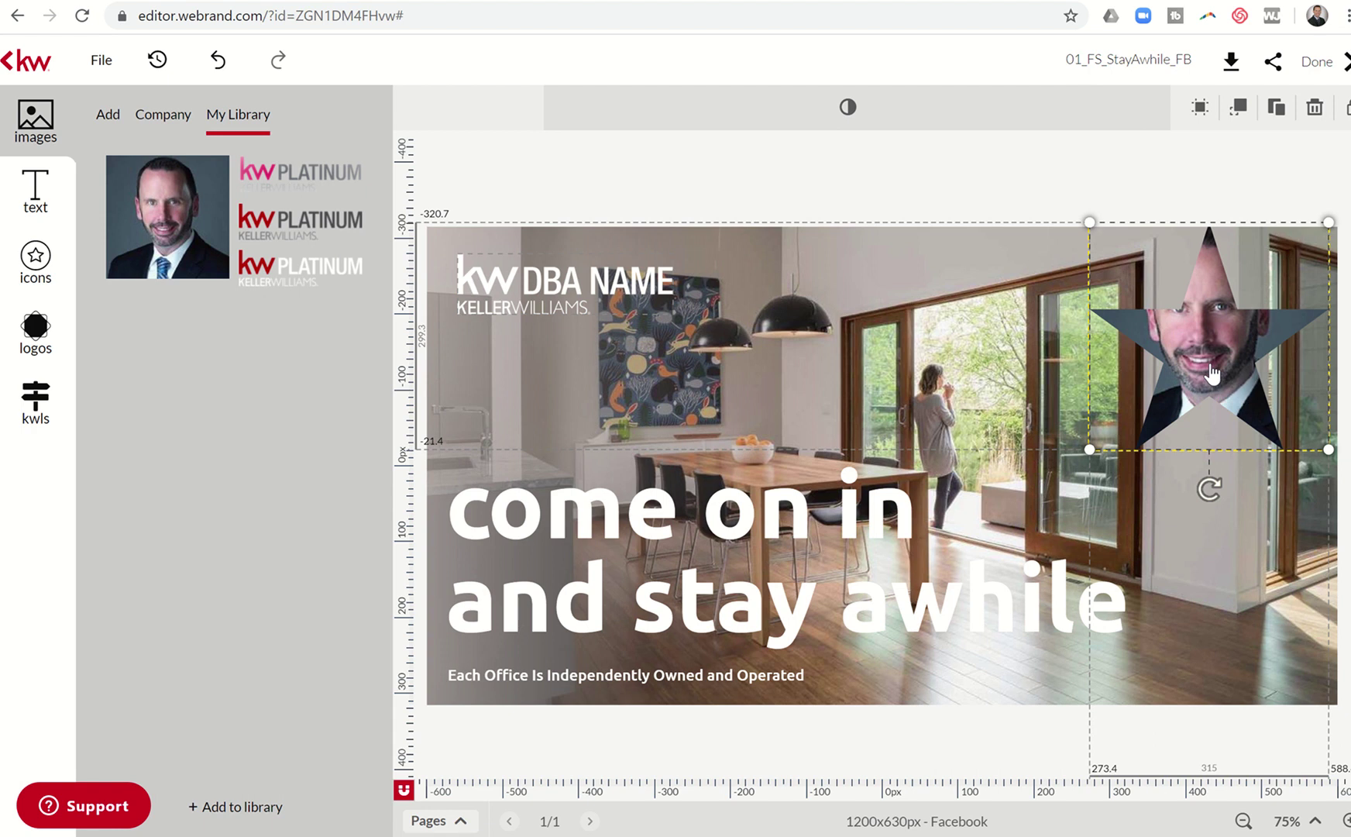
{"action": "key", "text": "Delete"}
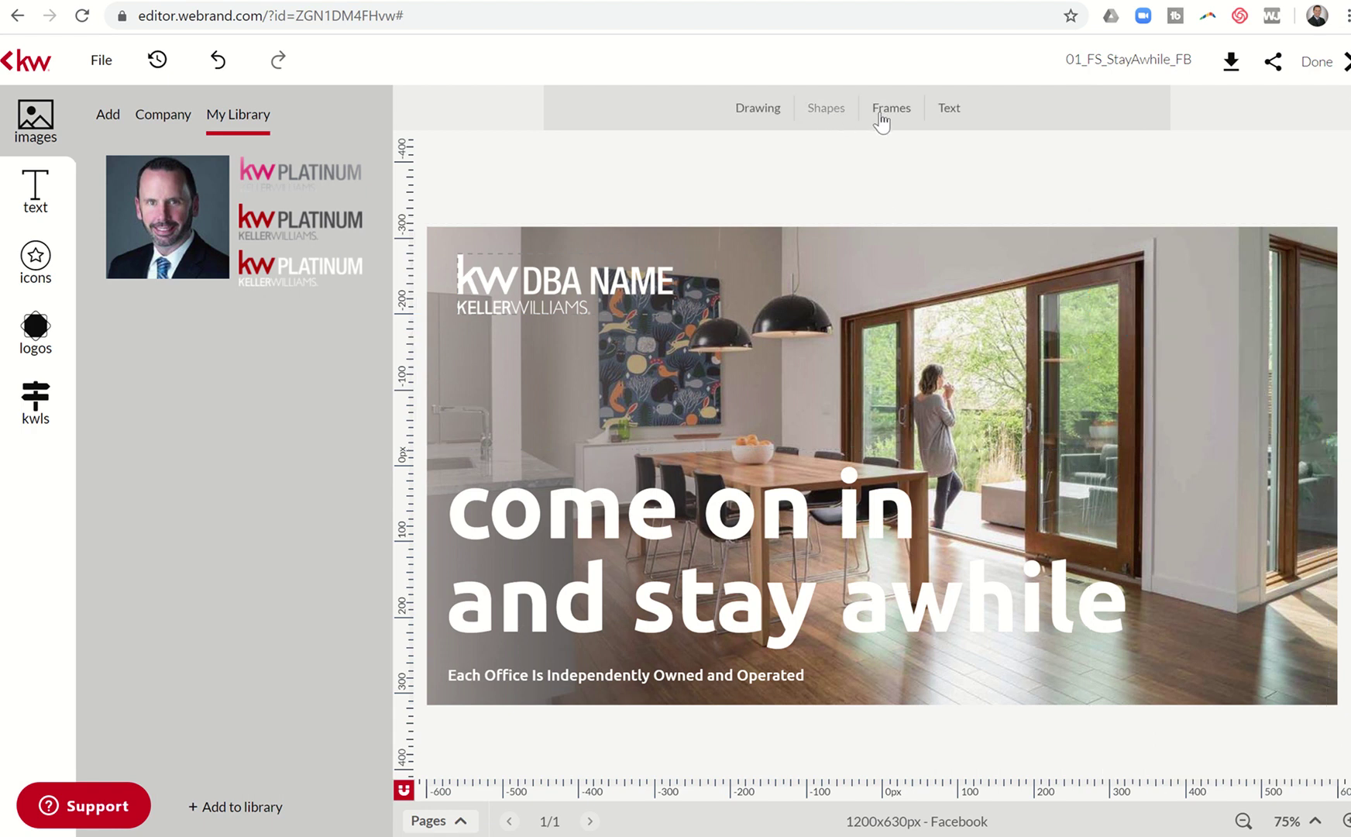
Add a heart frame, enlarge it, move it top-right and fill it with the headshot.
{"action": "left_click", "coordinate": [883, 116]}
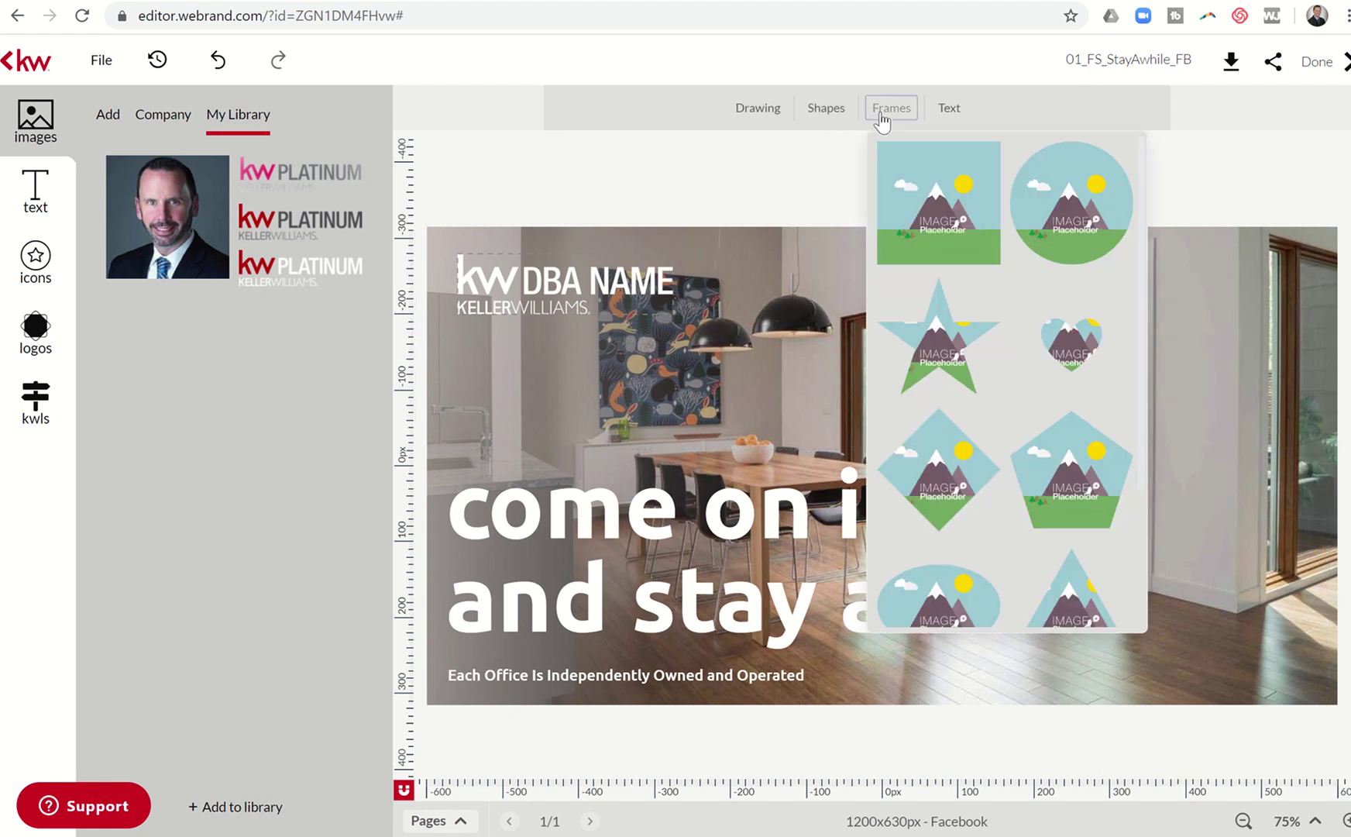
{"action": "left_click", "coordinate": [1046, 341]}
{"action": "left_click", "coordinate": [915, 453]}
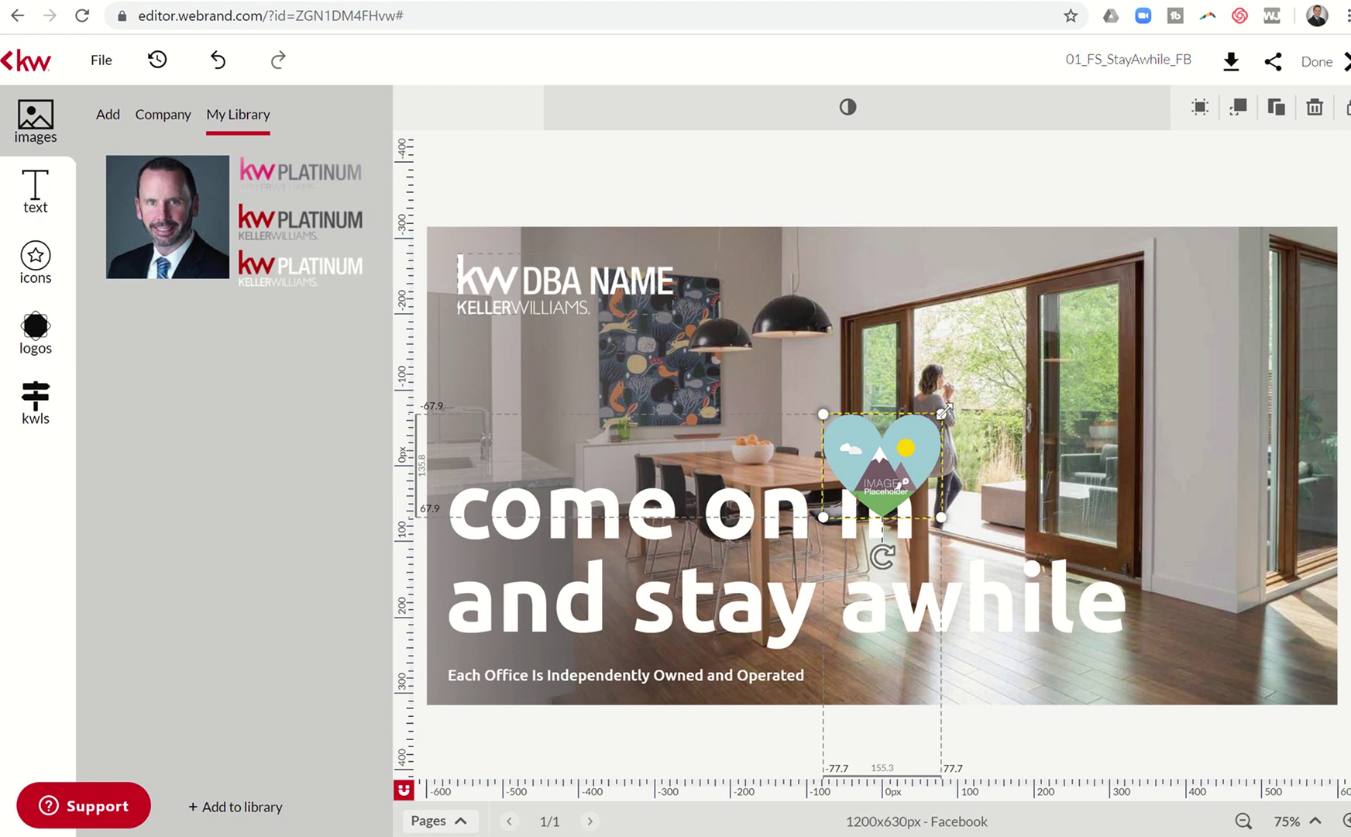
{"action": "left_click_drag", "start_coordinate": [944, 413], "coordinate": [1010, 353]}
{"action": "left_click_drag", "start_coordinate": [955, 430], "coordinate": [1274, 309]}
{"action": "left_click_drag", "start_coordinate": [157, 257], "coordinate": [1235, 347]}
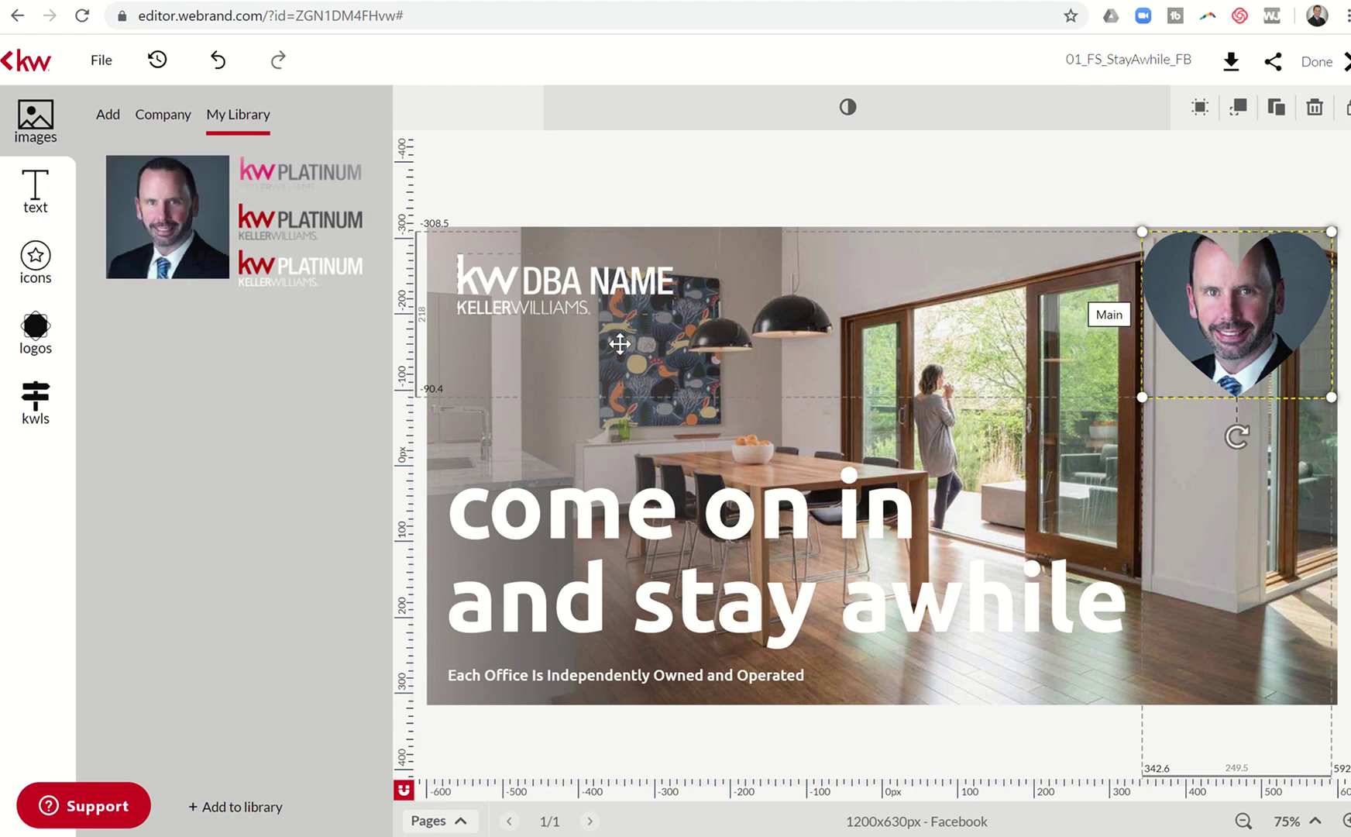
Show the Add image sources and delete the heart-framed headshot.
{"action": "left_click", "coordinate": [113, 118]}
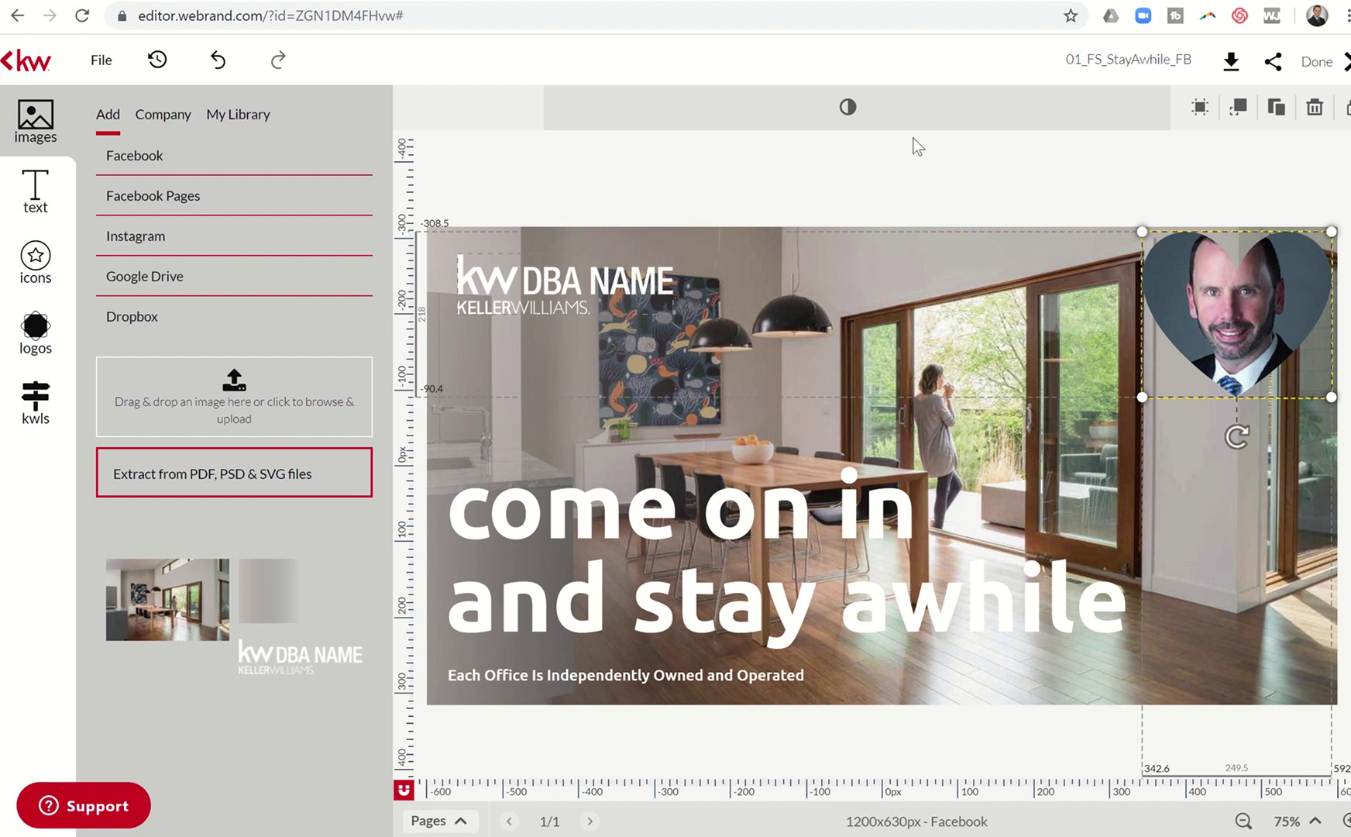
{"action": "key", "text": "Delete"}
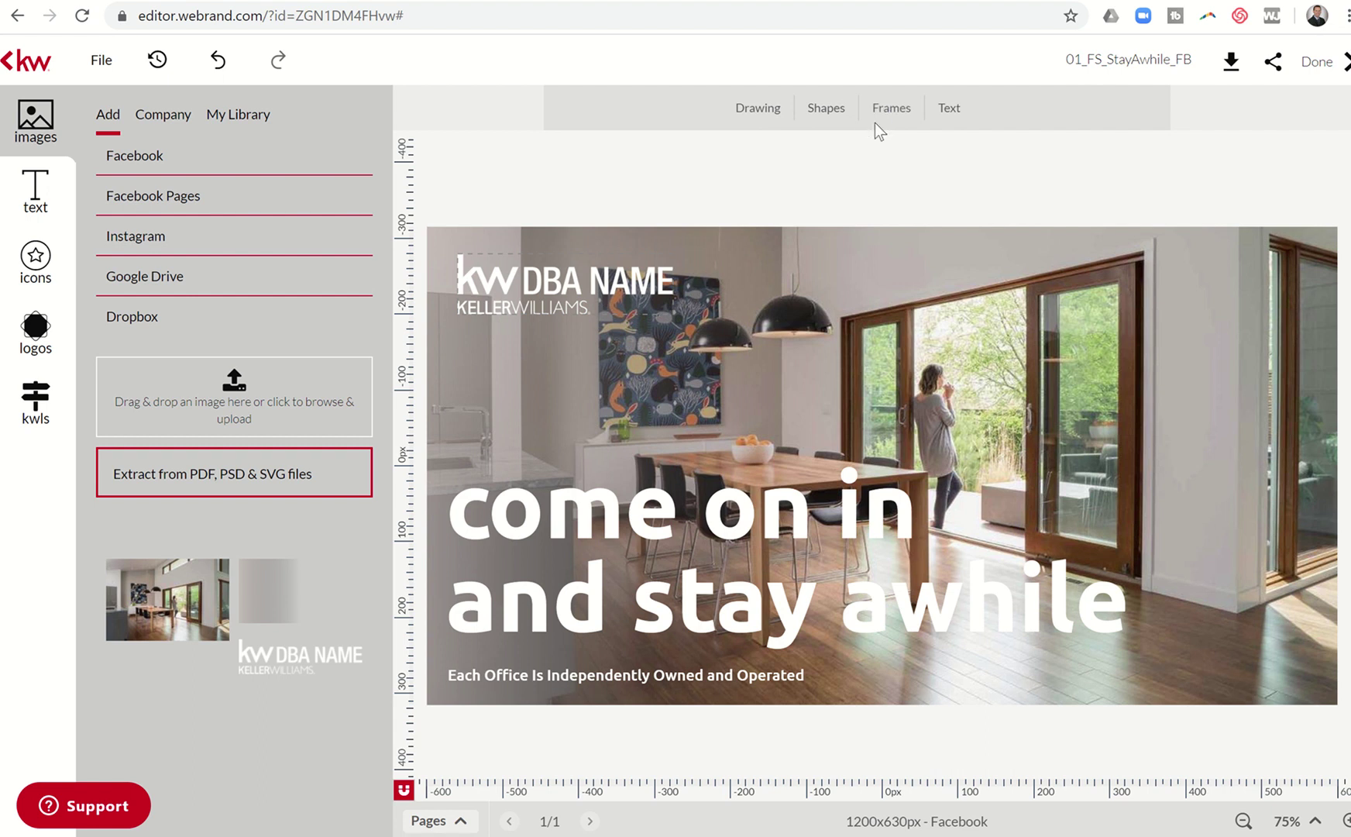
Add a Title text box from the Text styles and select it.
{"action": "left_click", "coordinate": [949, 110]}
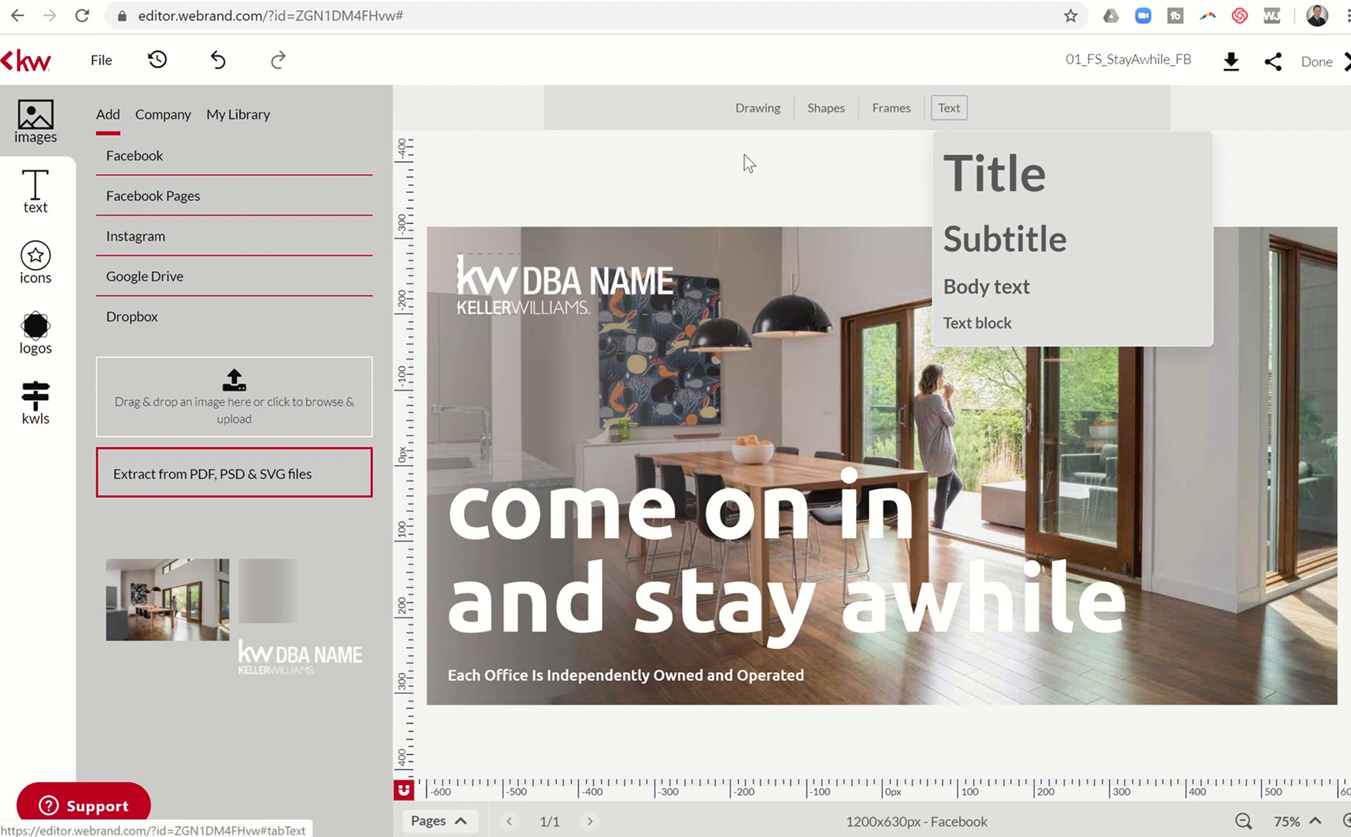
{"action": "left_click", "coordinate": [1008, 208]}
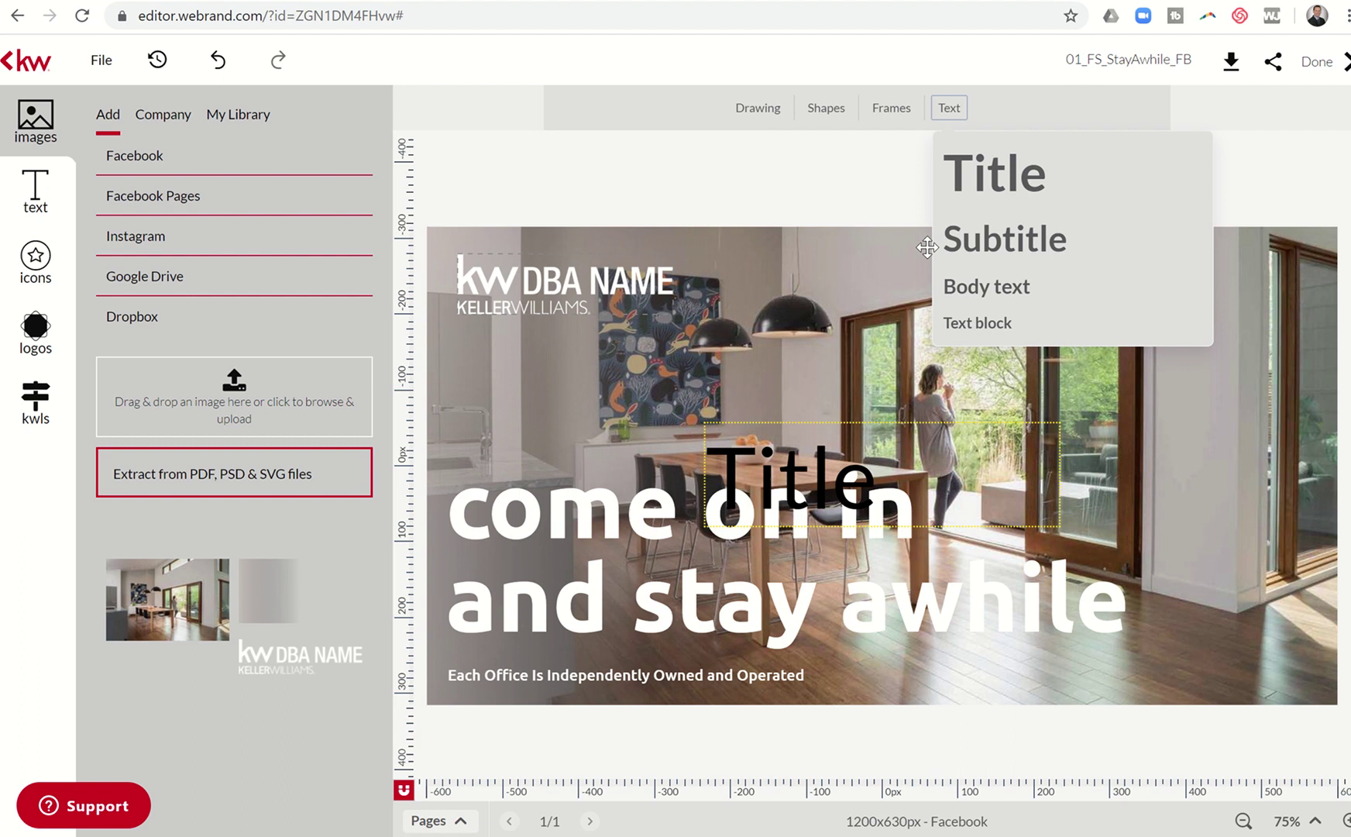
{"action": "left_click", "coordinate": [792, 484]}
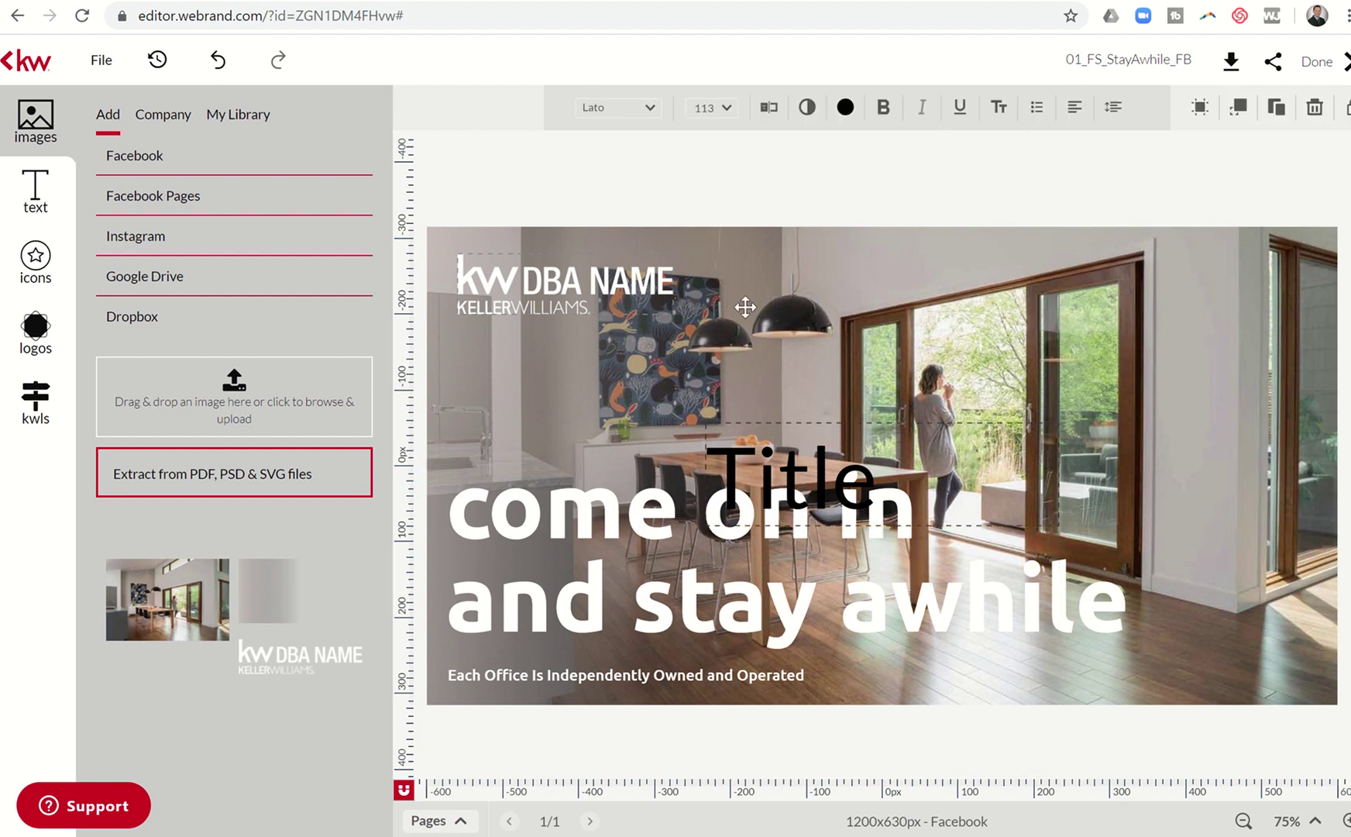
Change the Title text to 'I could change the text to this' and move it up to centre.
{"action": "left_click", "coordinate": [636, 111]}
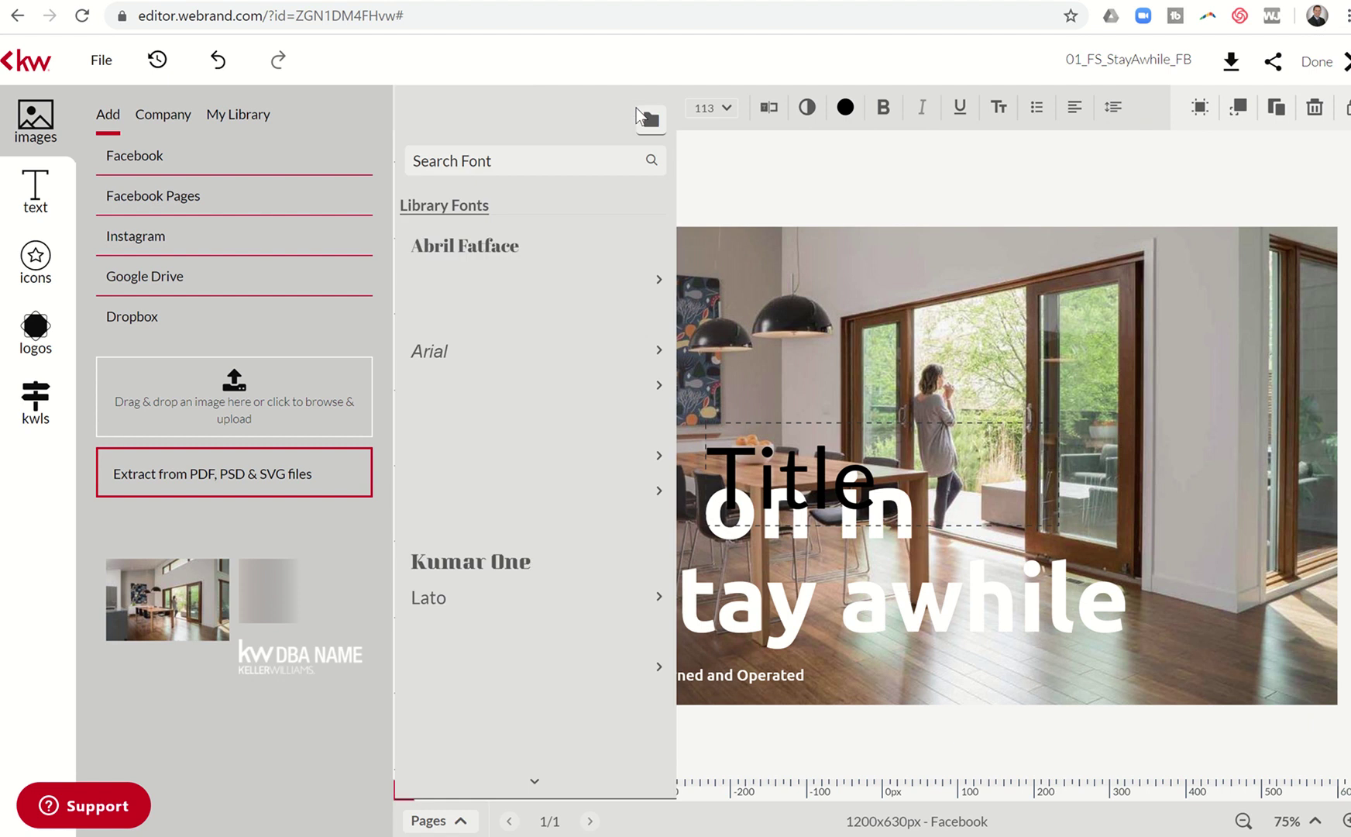
{"action": "left_click", "coordinate": [710, 106]}
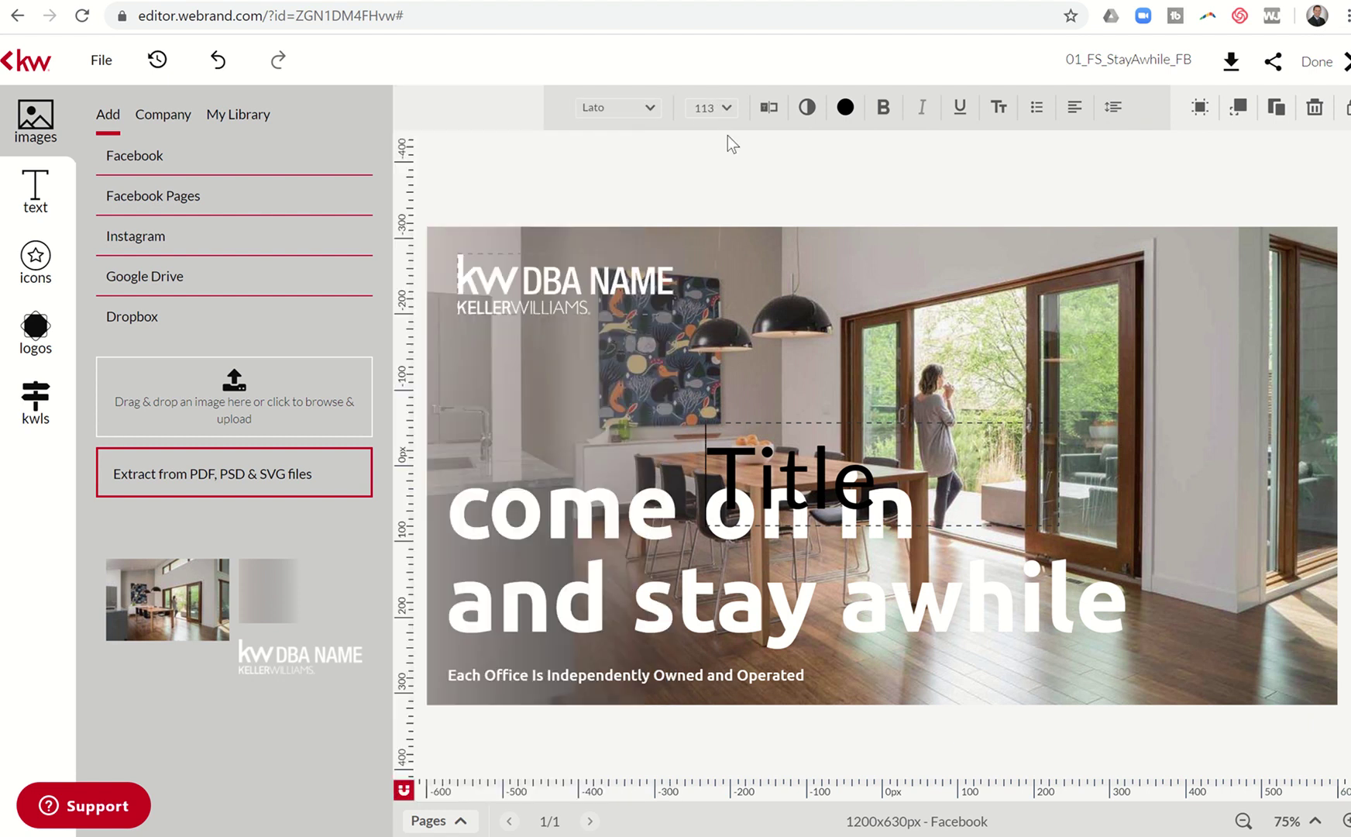
{"action": "left_click", "coordinate": [770, 110]}
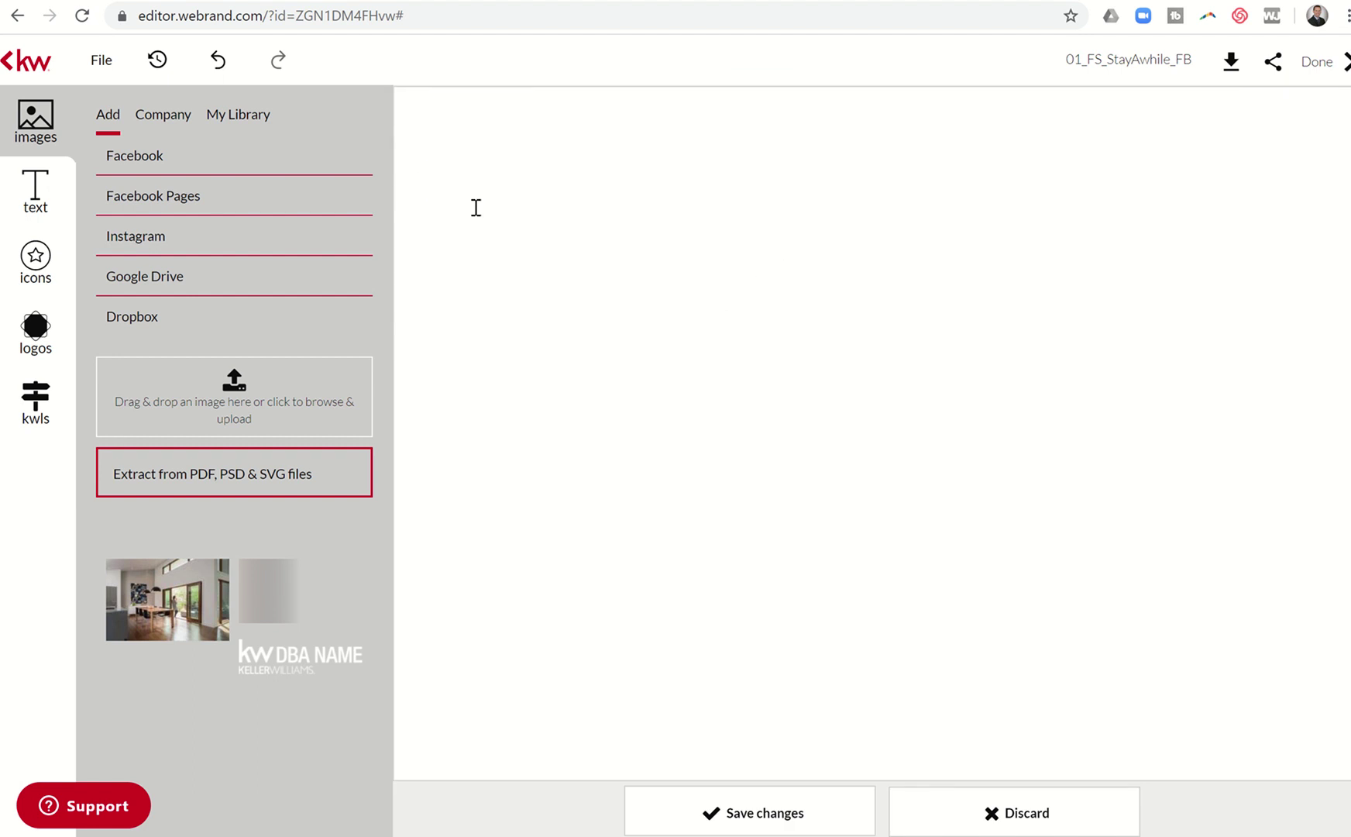
{"action": "type", "text": "change the text to this"}
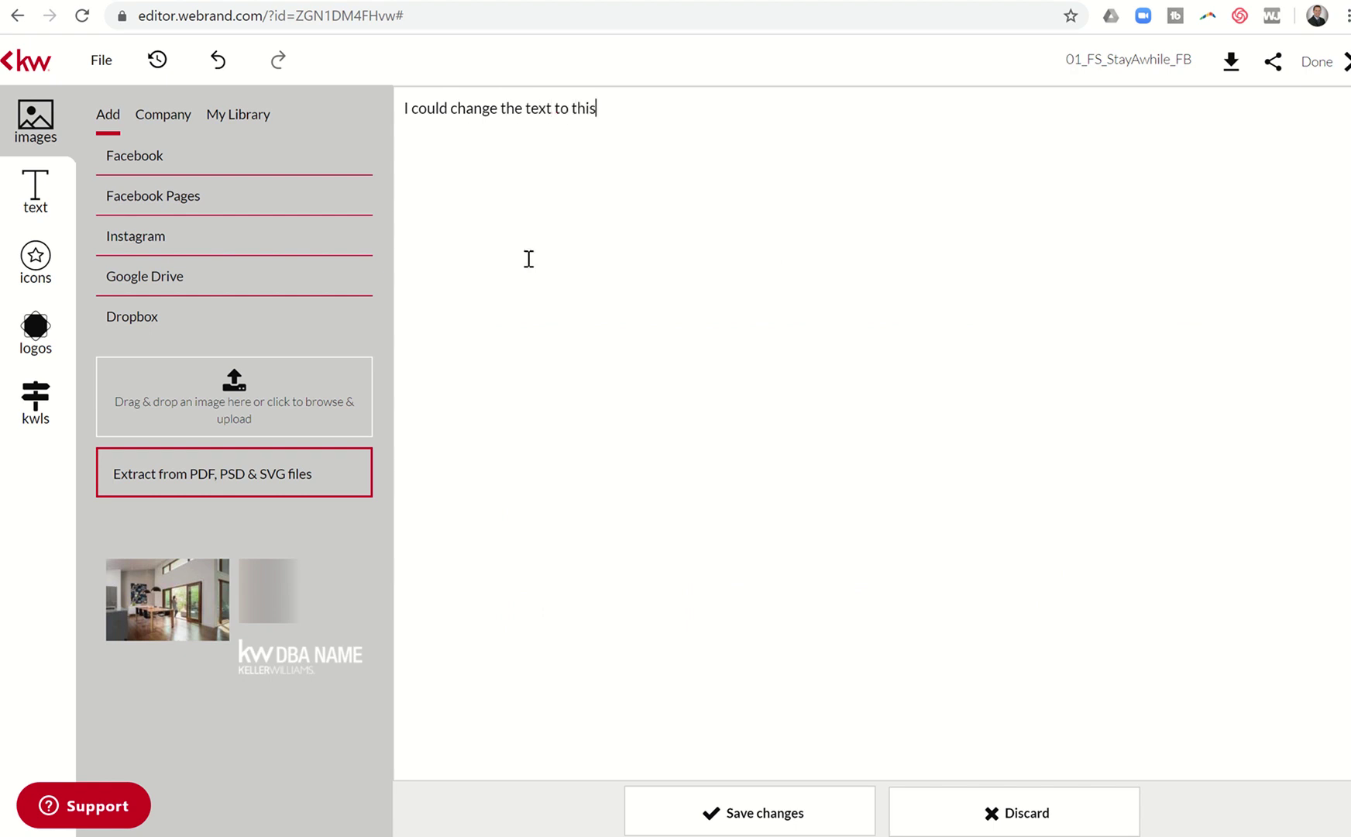
{"action": "left_click", "coordinate": [757, 810]}
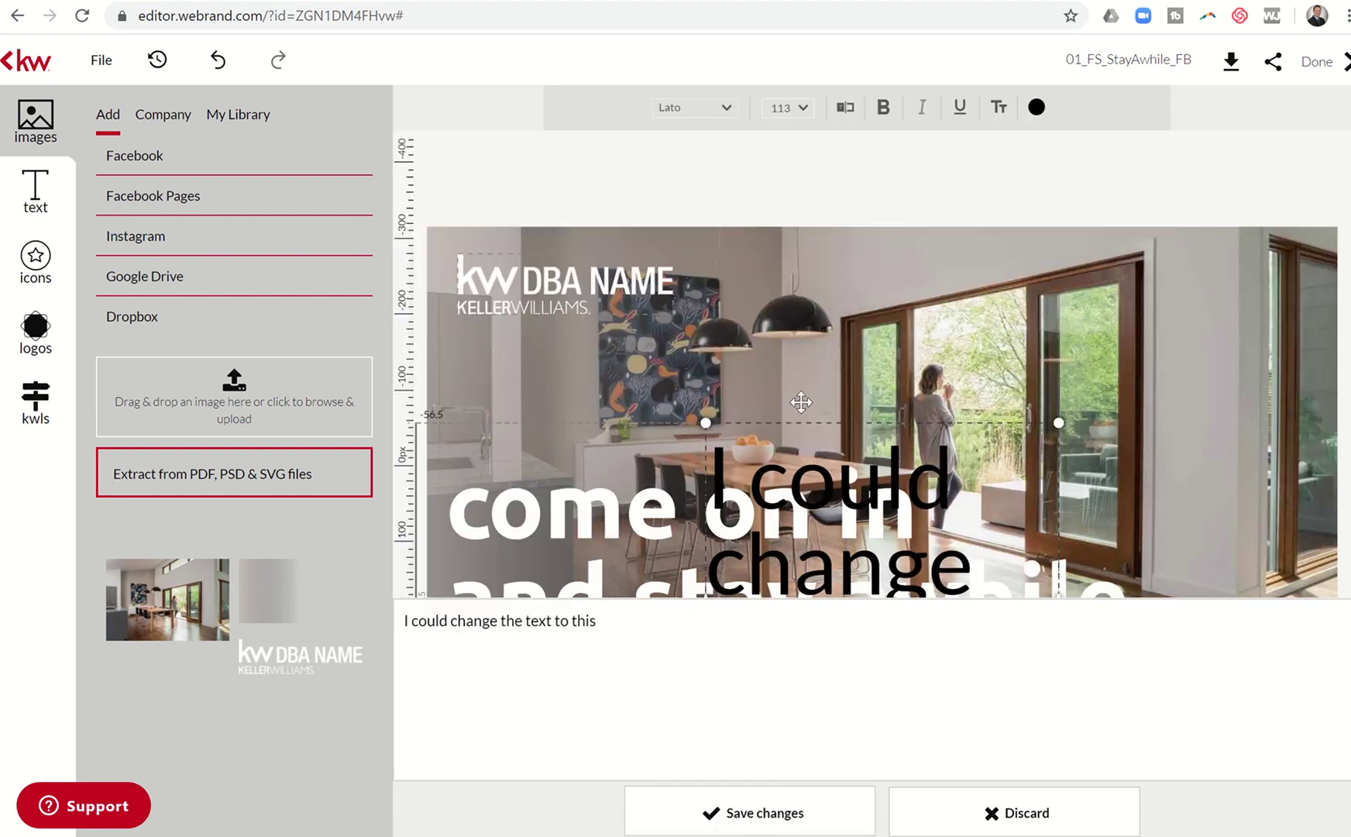
{"action": "left_click_drag", "start_coordinate": [868, 543], "coordinate": [825, 380]}
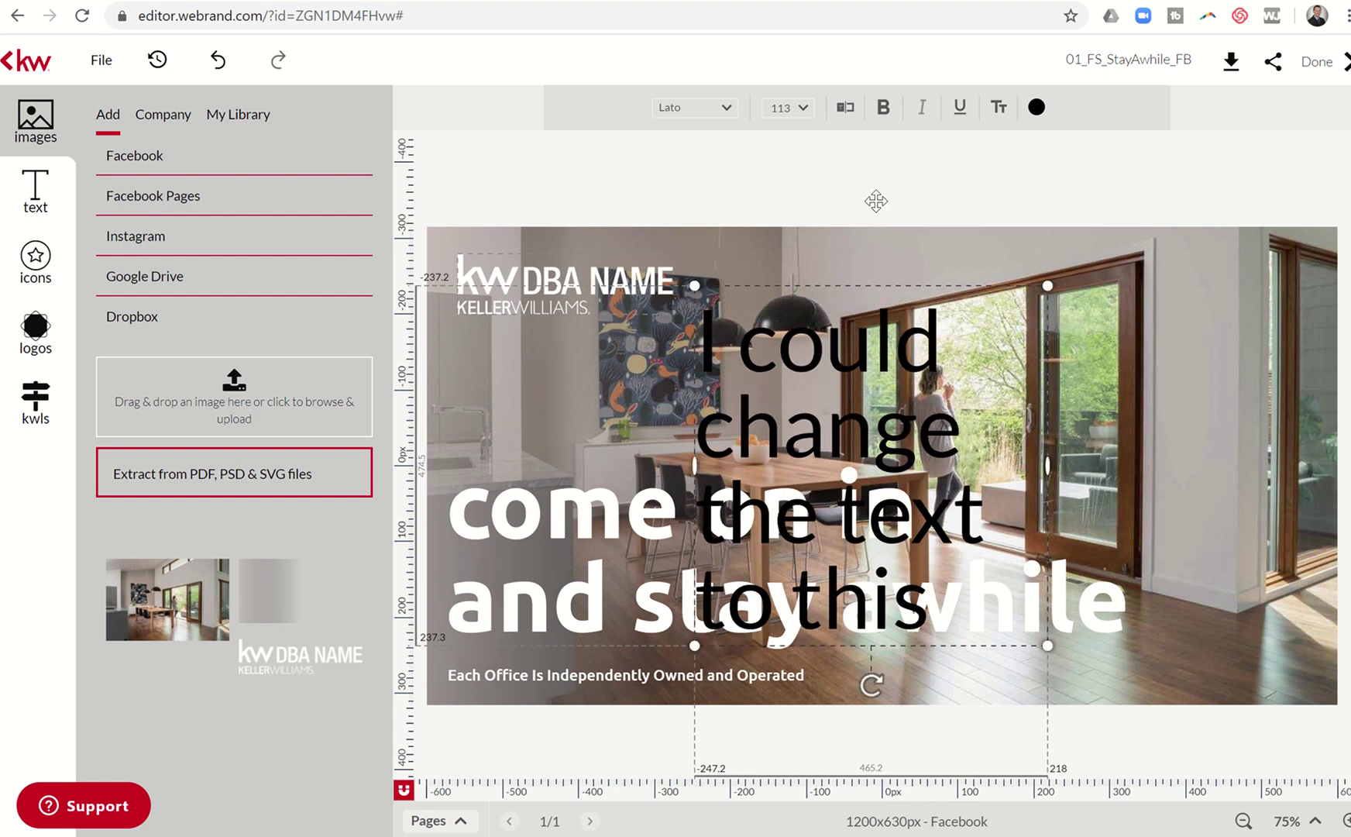
Underline the new text, keeping it at normal weight after toggling bold off.
{"action": "left_click", "coordinate": [891, 117]}
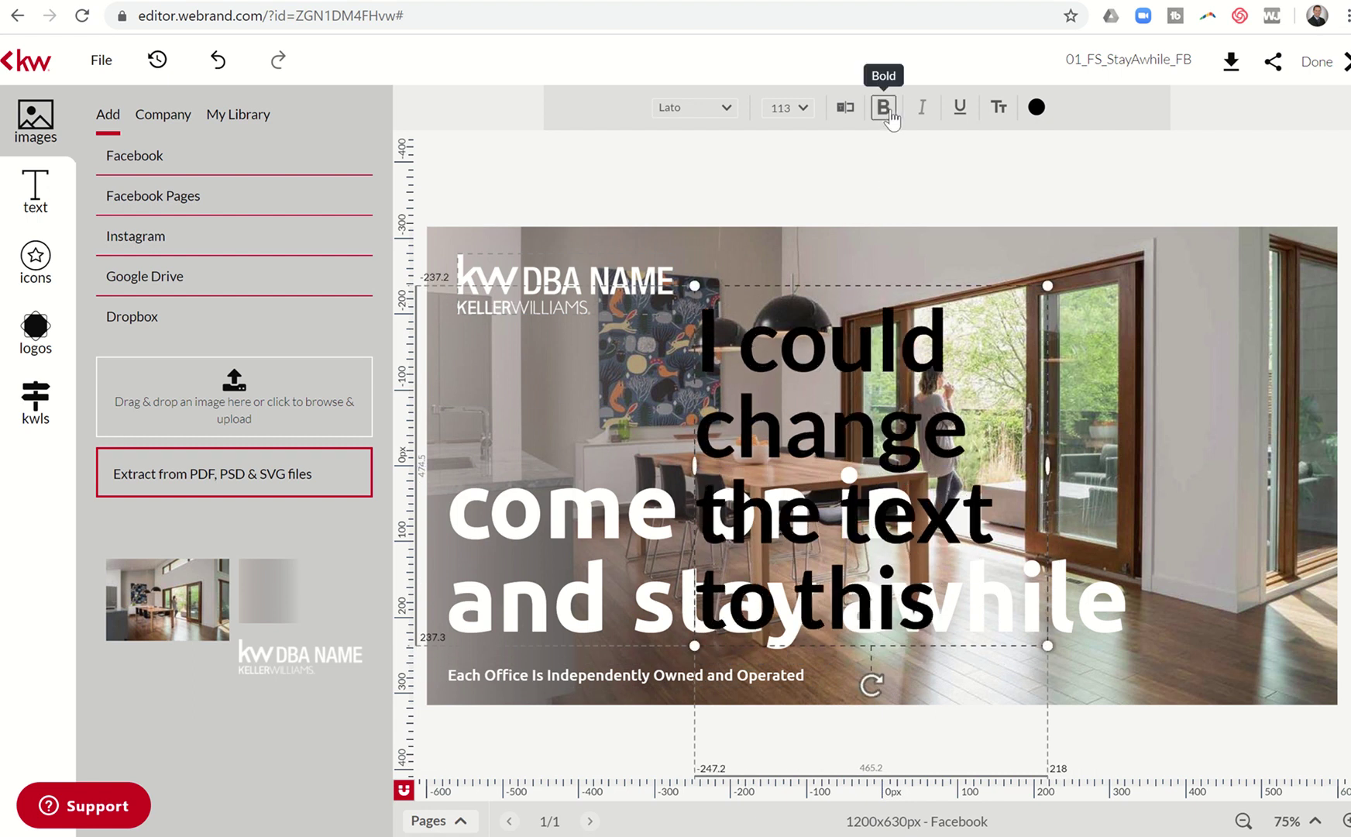
{"action": "left_click", "coordinate": [891, 115]}
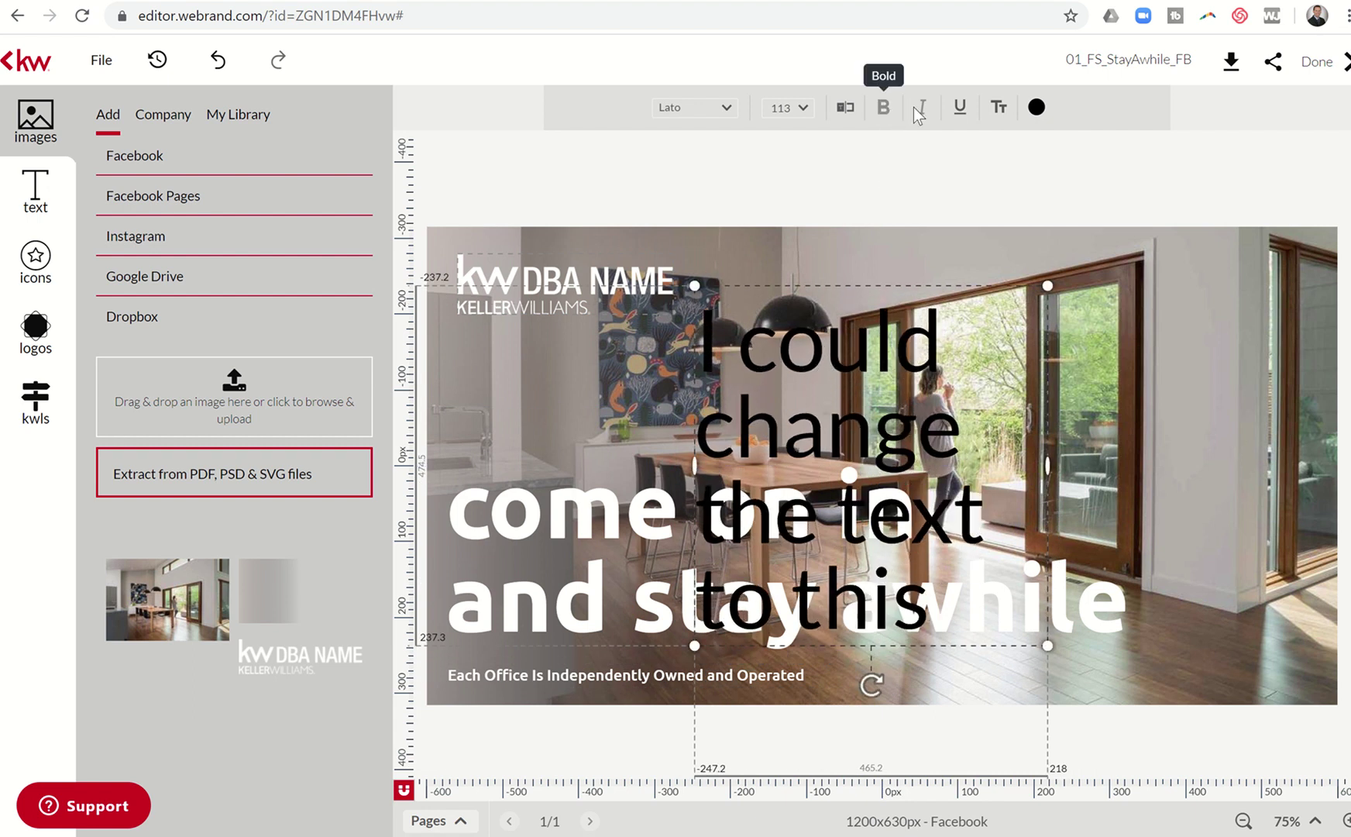
{"action": "left_click", "coordinate": [960, 111]}
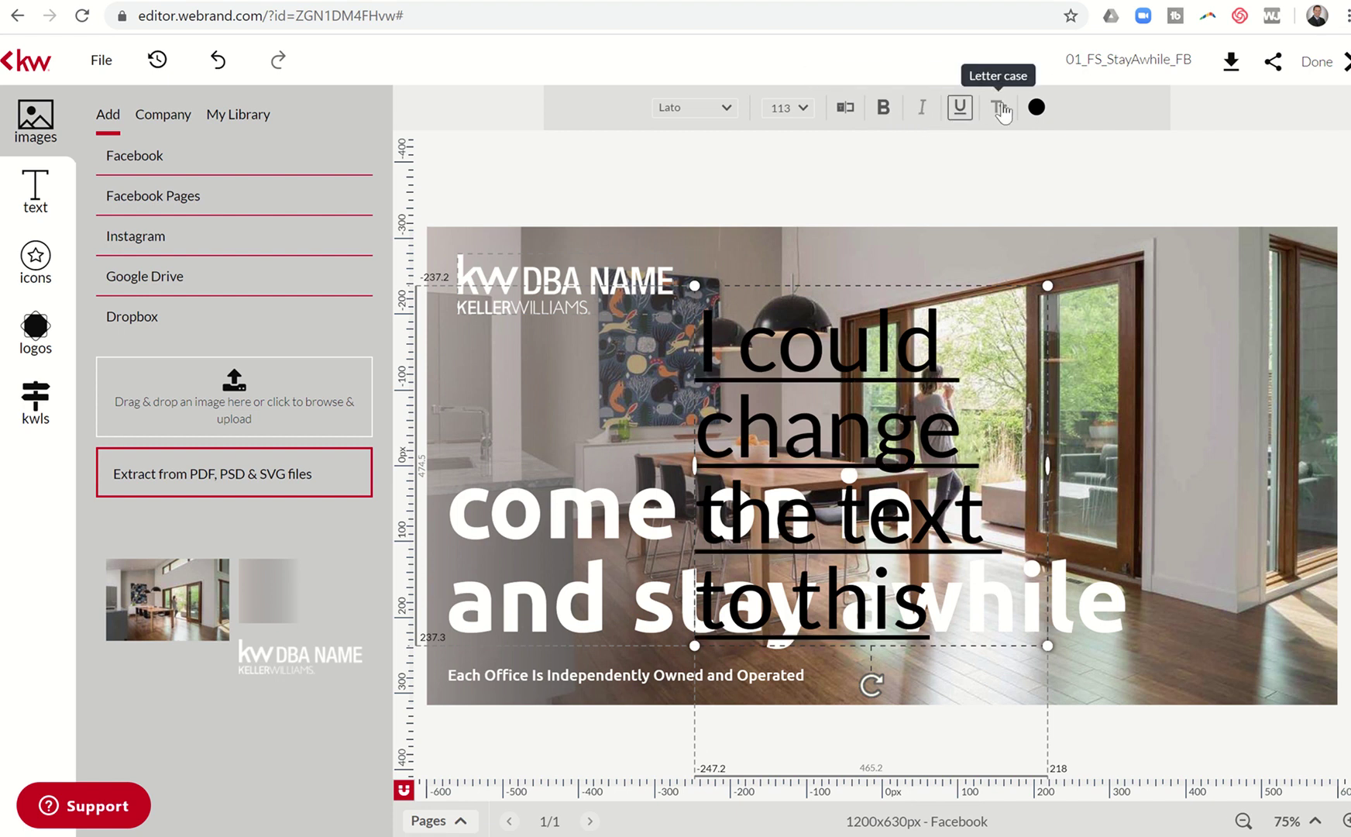
Set the letter case to lowercase, 'i could change the text to this', and reposition the box.
{"action": "left_click", "coordinate": [1000, 110]}
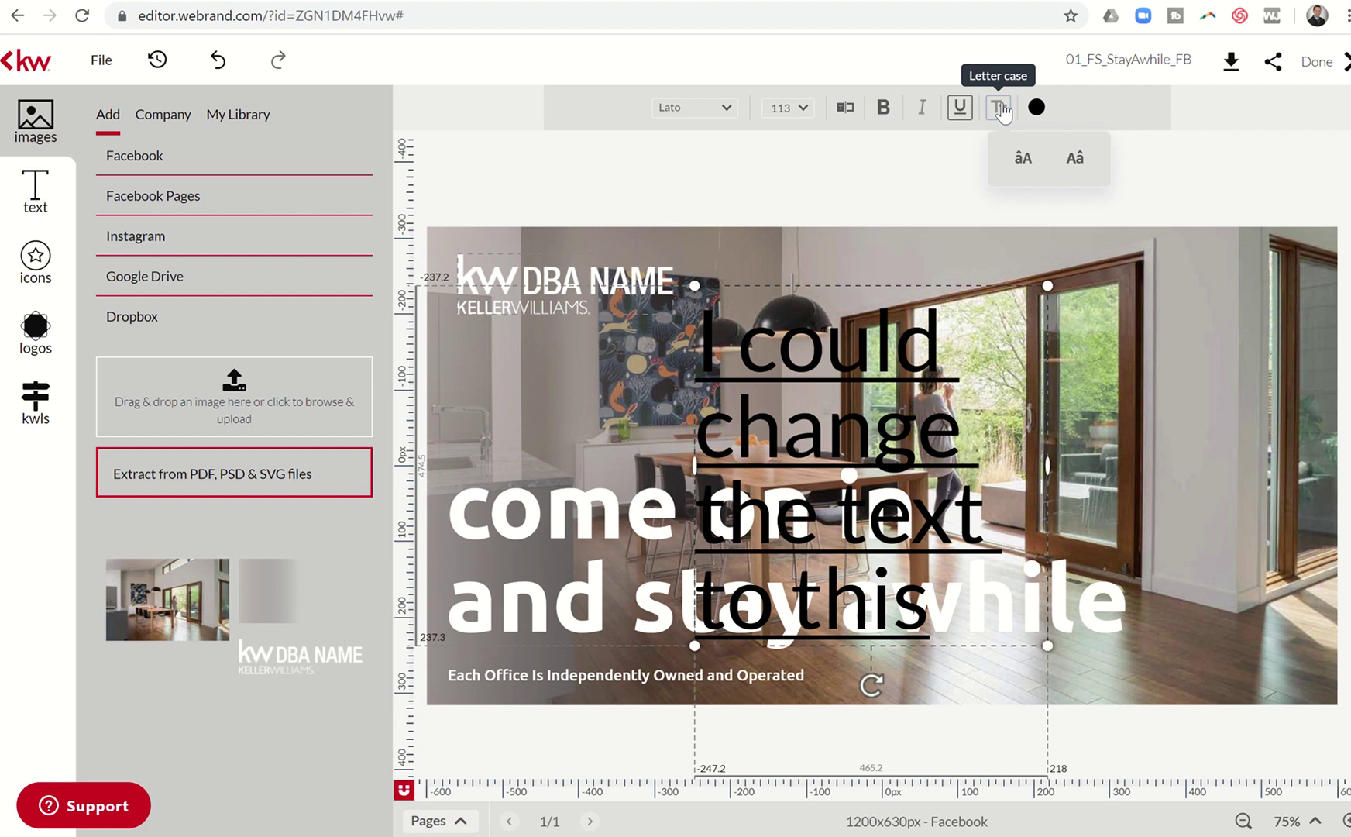
{"action": "left_click", "coordinate": [1007, 166]}
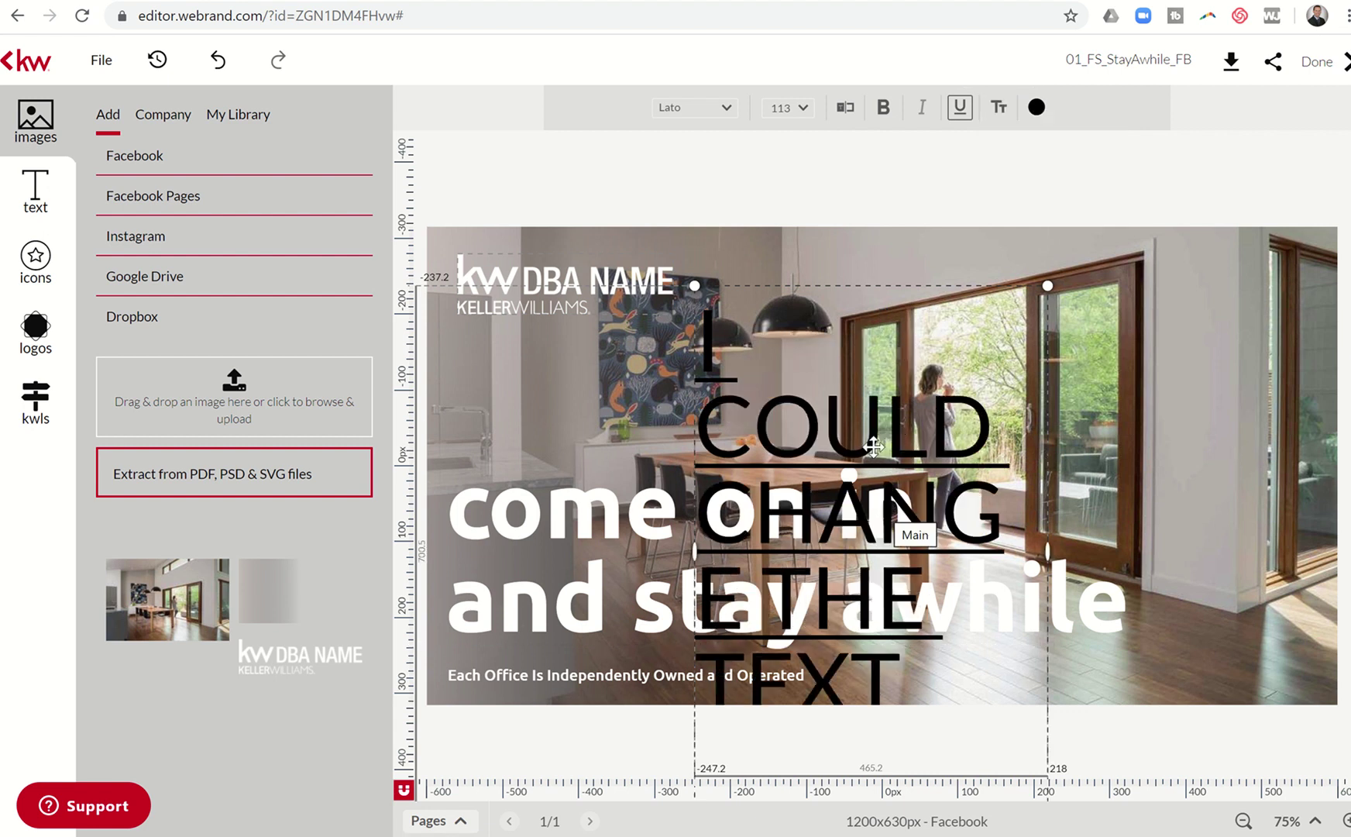
{"action": "left_click_drag", "start_coordinate": [873, 447], "coordinate": [857, 361]}
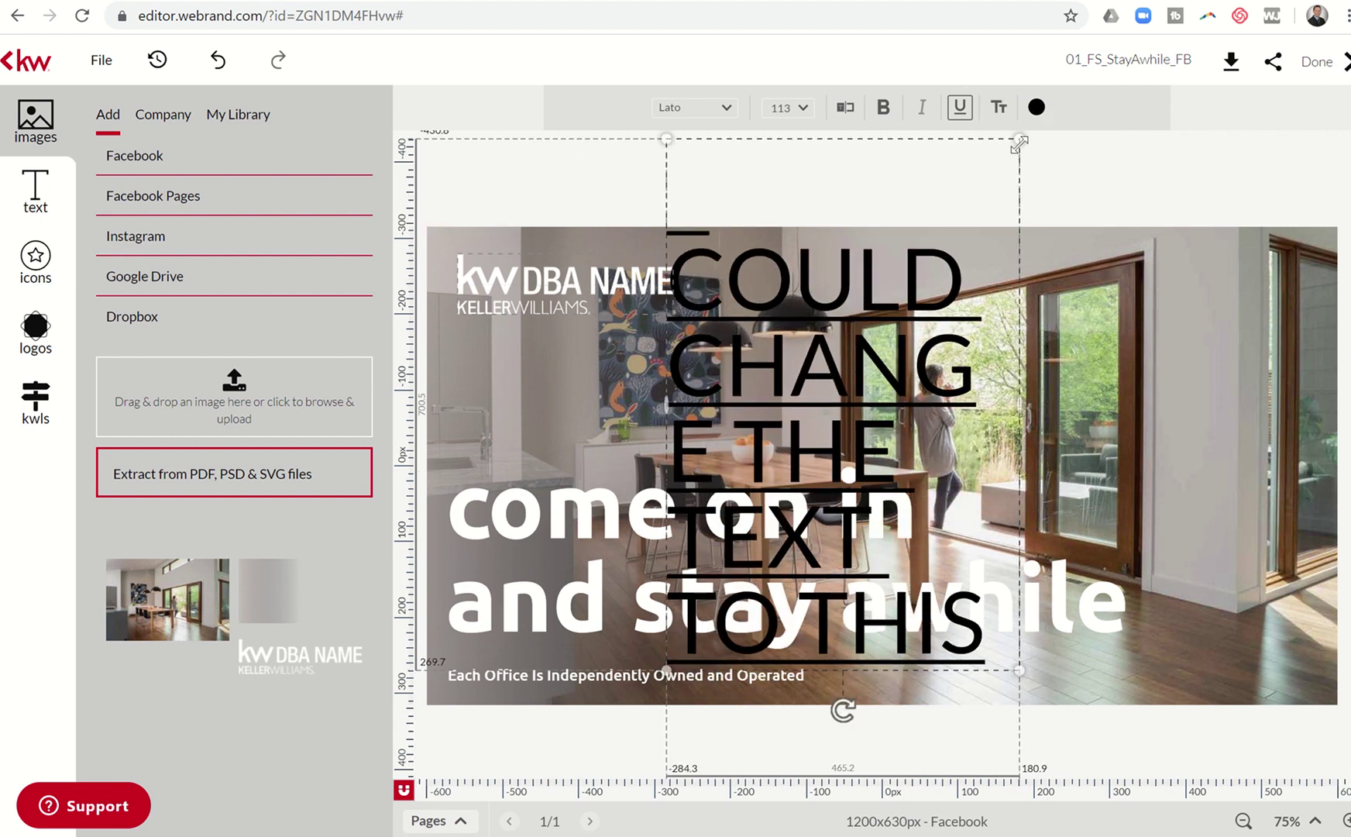
{"action": "left_click", "coordinate": [999, 107]}
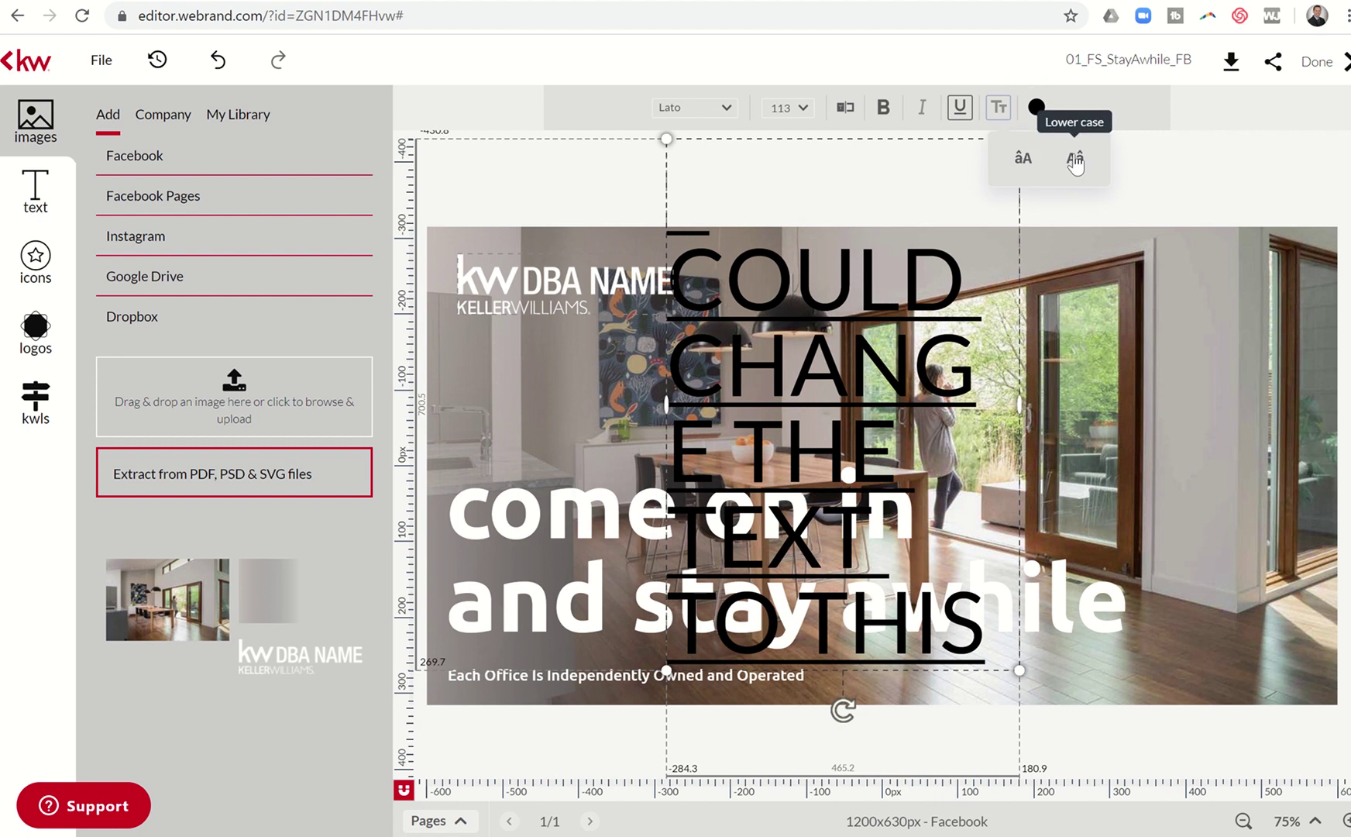
{"action": "left_click", "coordinate": [1075, 161]}
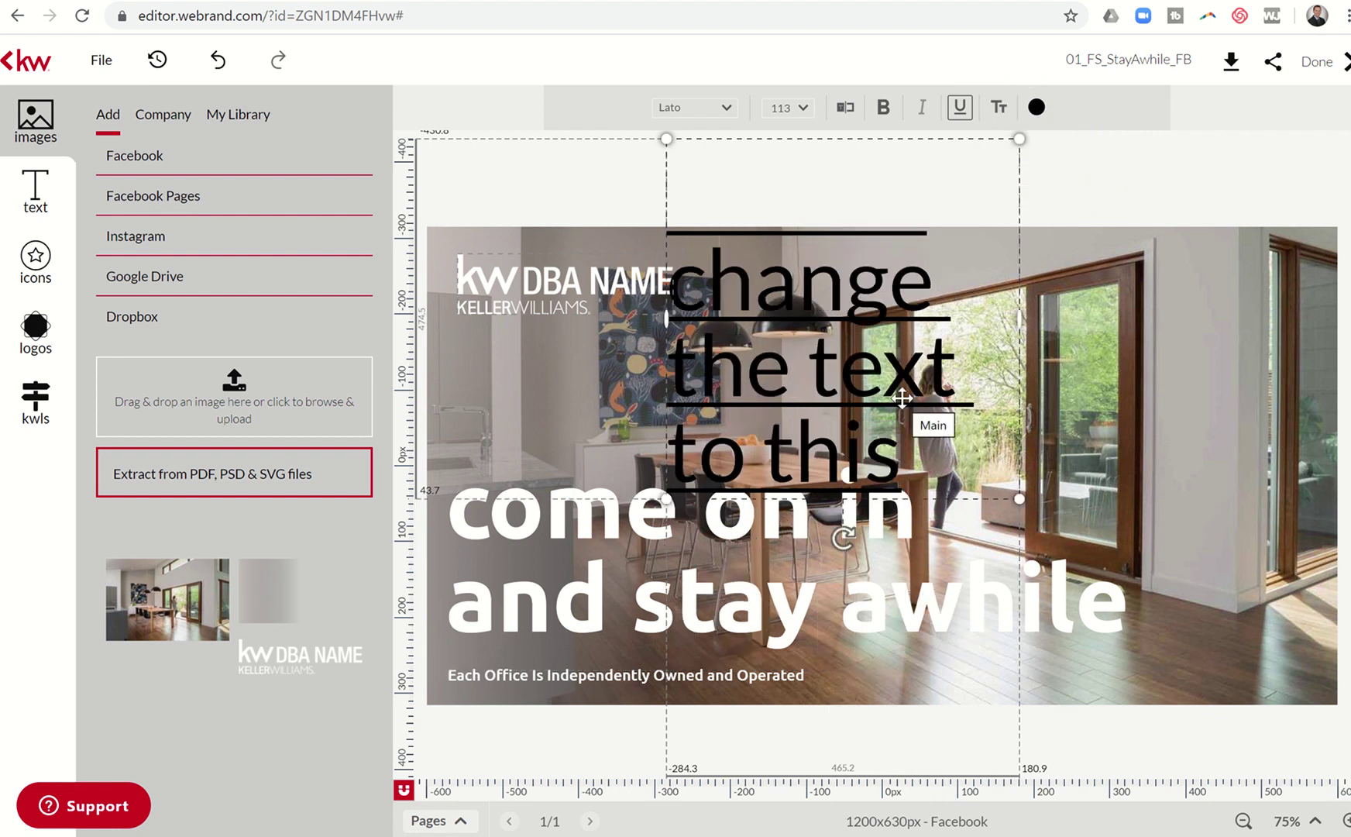
{"action": "left_click_drag", "start_coordinate": [795, 367], "coordinate": [834, 500]}
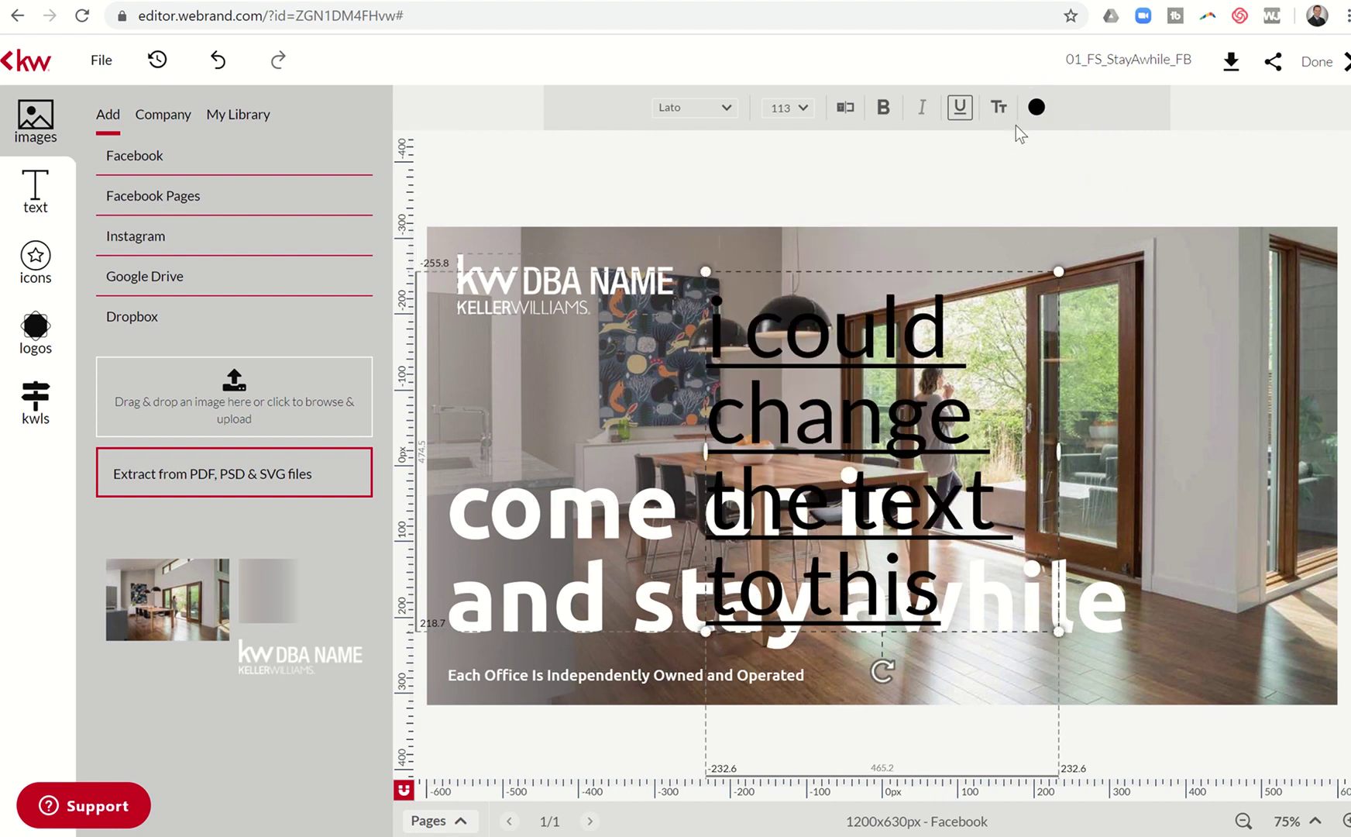
Colour the text red (DB2929).
{"action": "left_click", "coordinate": [1036, 108]}
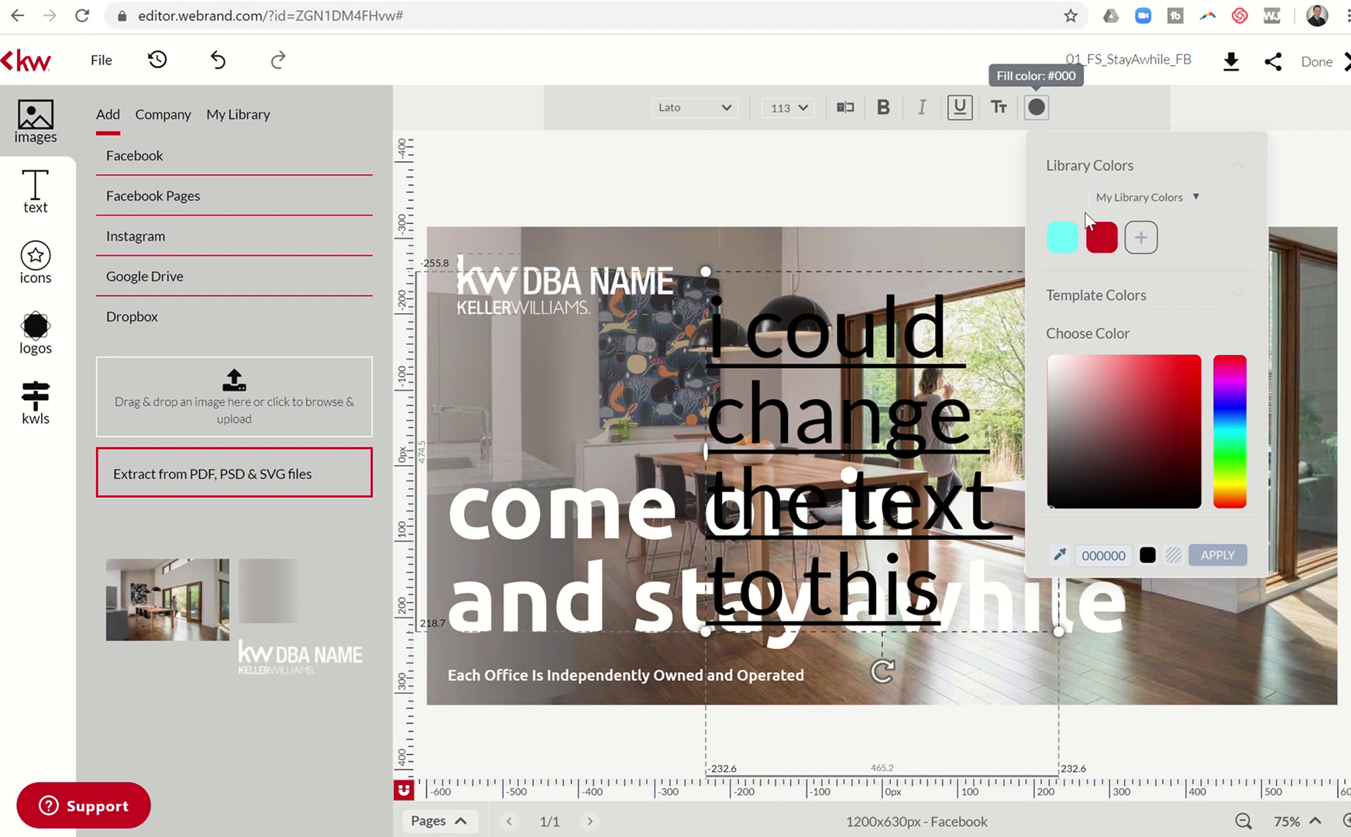
{"action": "left_click", "coordinate": [1173, 418]}
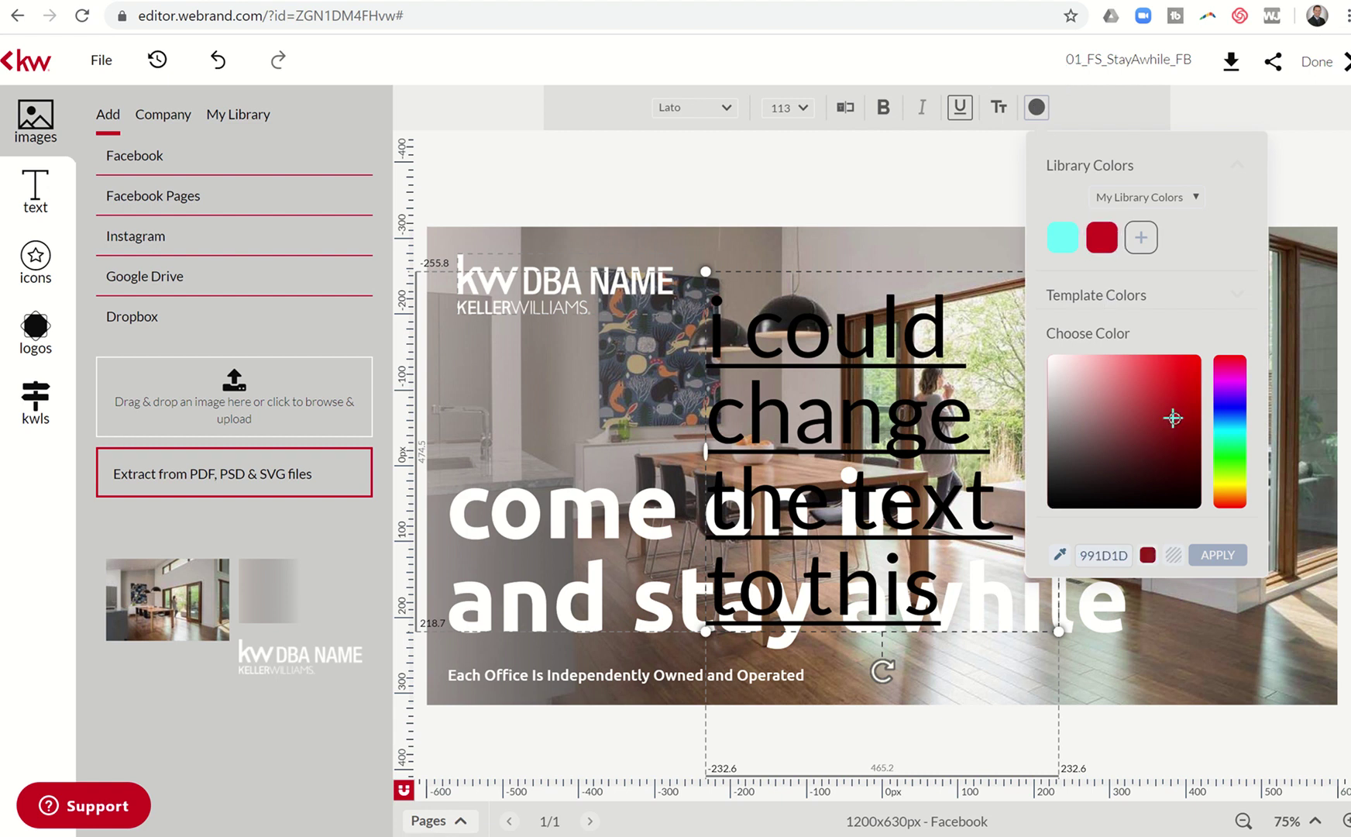
{"action": "left_click", "coordinate": [1173, 377]}
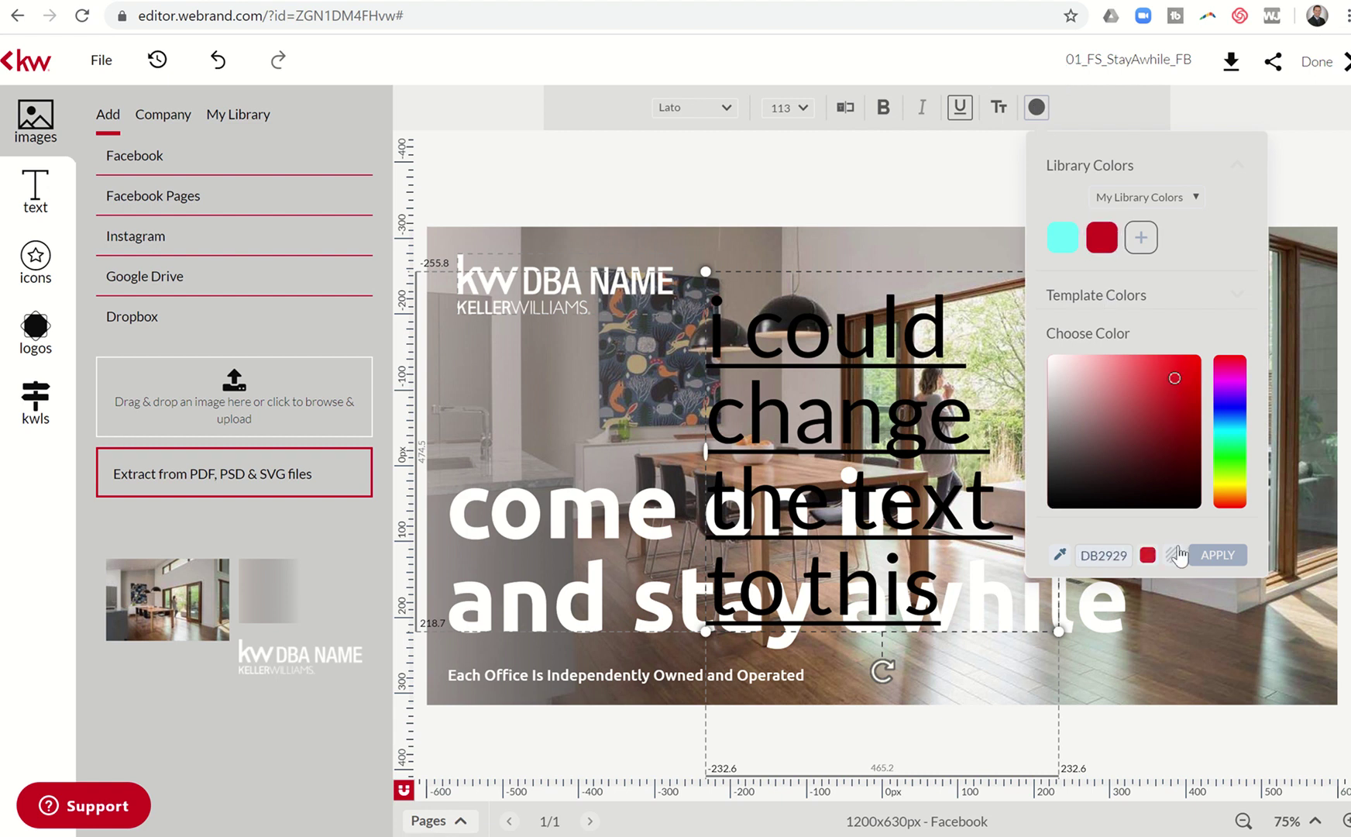
{"action": "left_click", "coordinate": [1215, 555]}
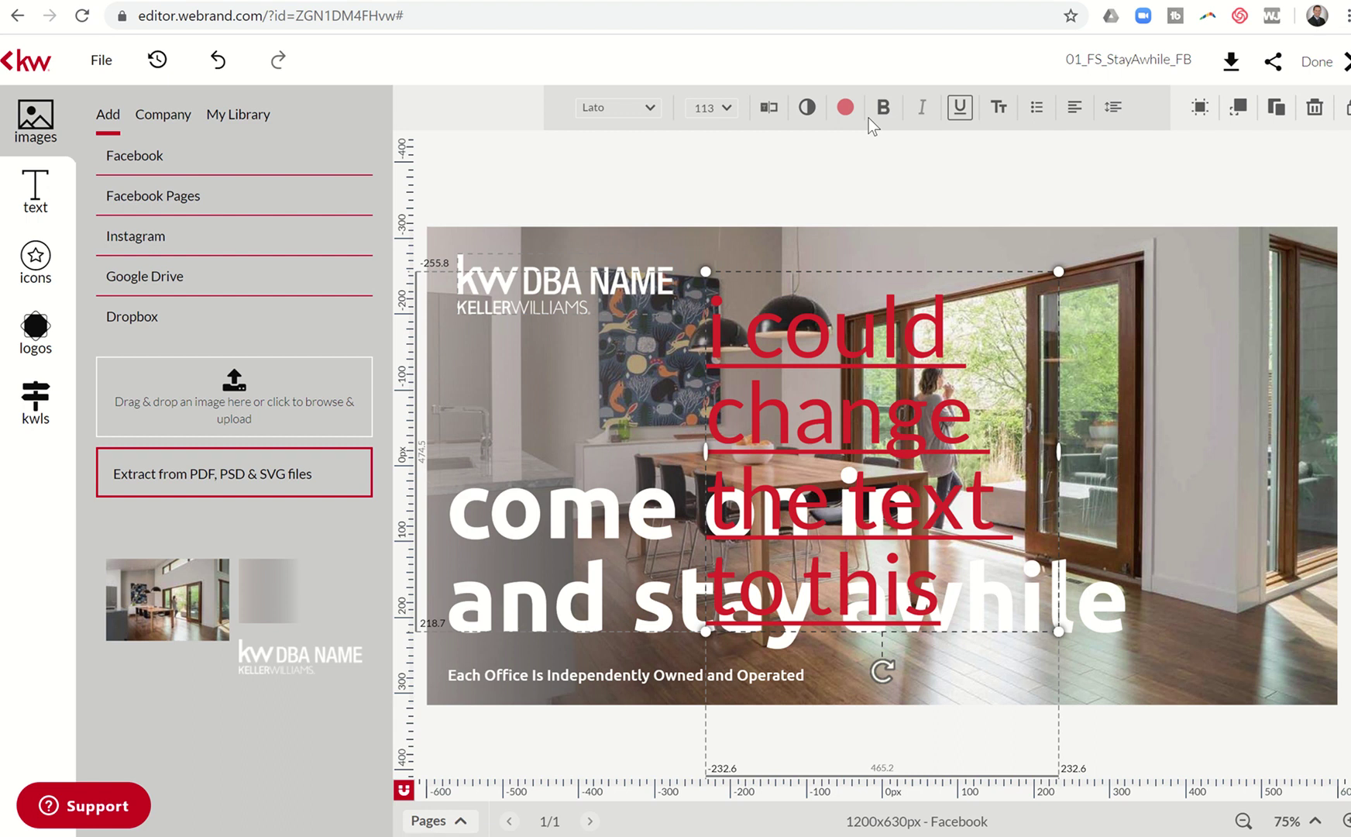
Set the red text's alignment to Justify after trying Center and Right.
{"action": "left_click", "coordinate": [1074, 113]}
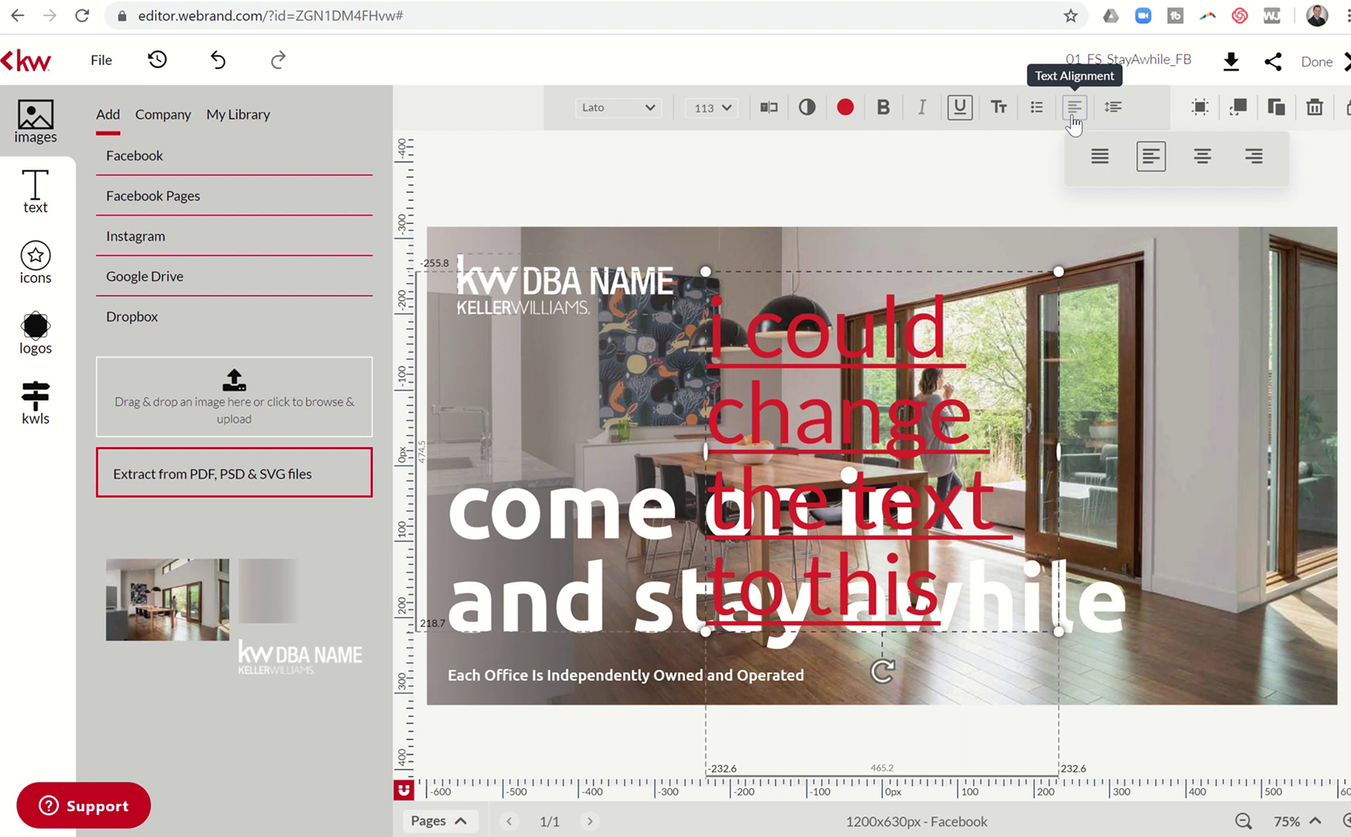
{"action": "left_click", "coordinate": [1201, 158]}
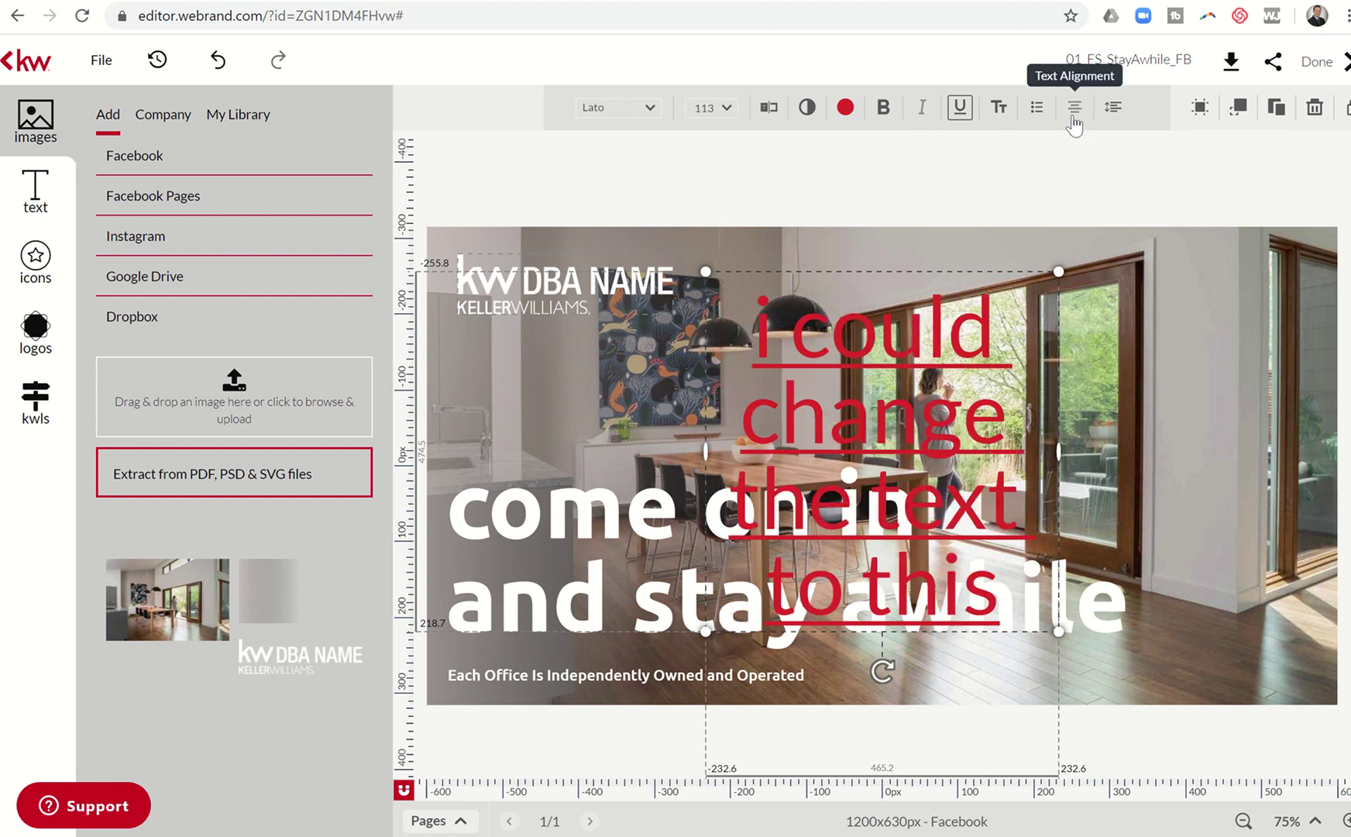
{"action": "left_click", "coordinate": [1254, 155]}
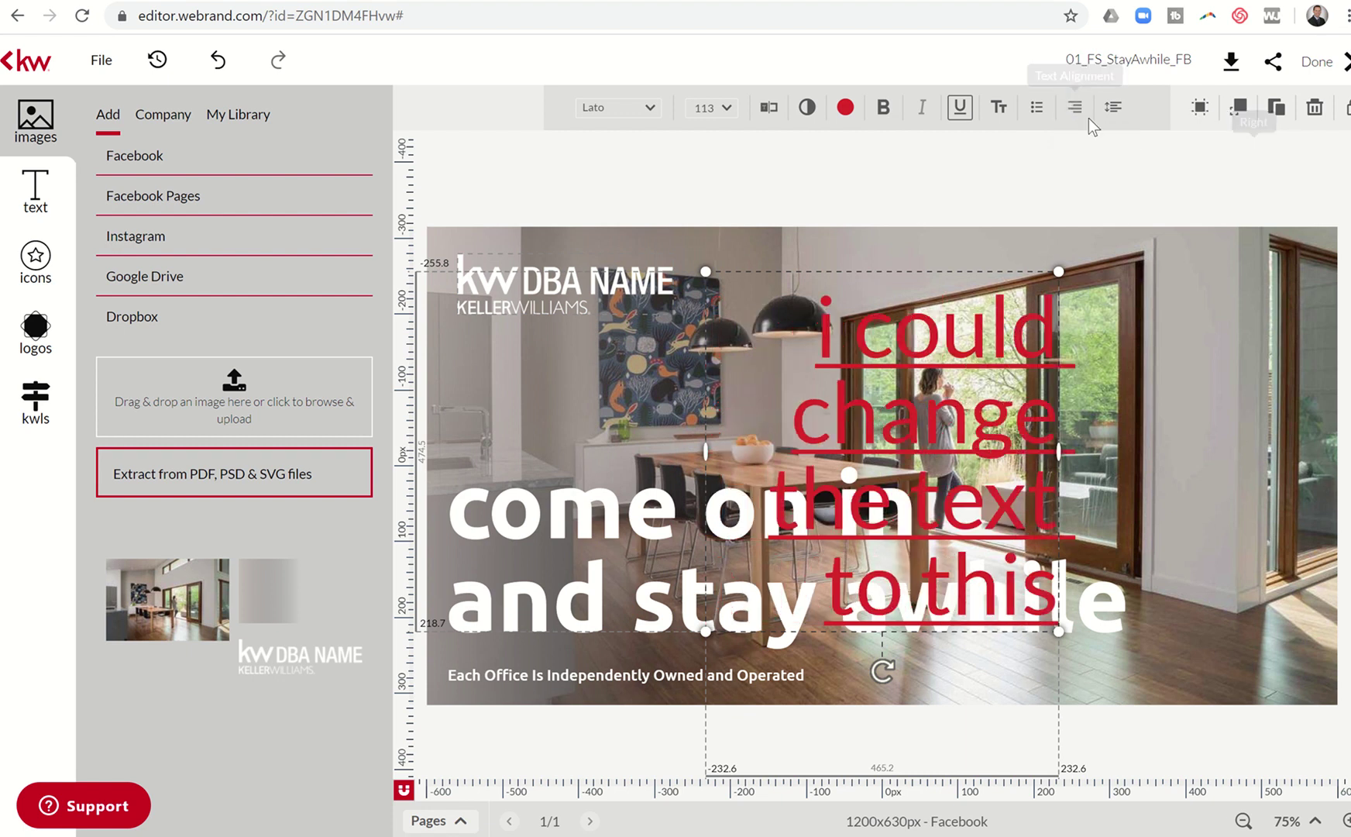
{"action": "left_click", "coordinate": [1074, 124]}
{"action": "left_click", "coordinate": [1092, 158]}
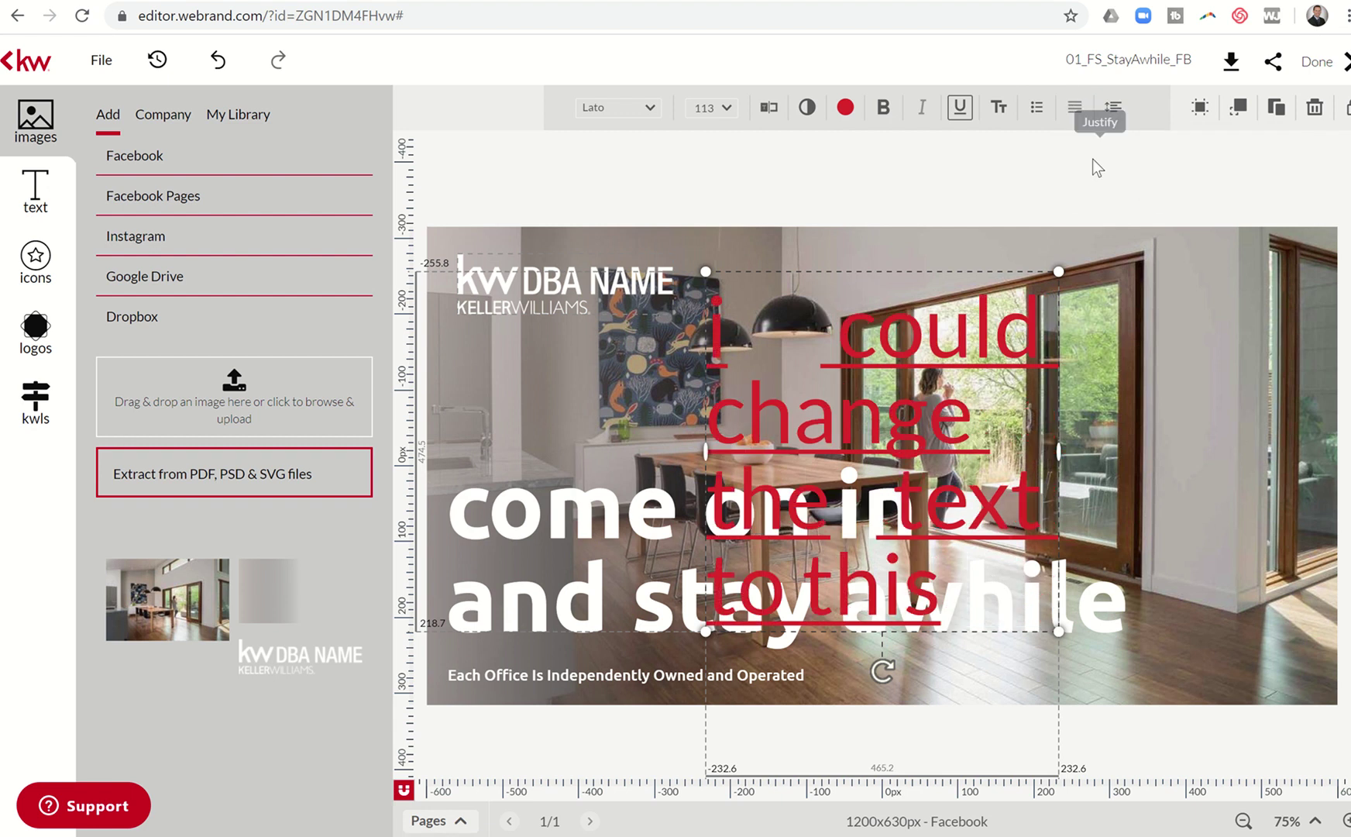
Move the red text up, scale it to size 150.1 and narrow its box so lines rewrap.
{"action": "left_click", "coordinate": [1113, 112]}
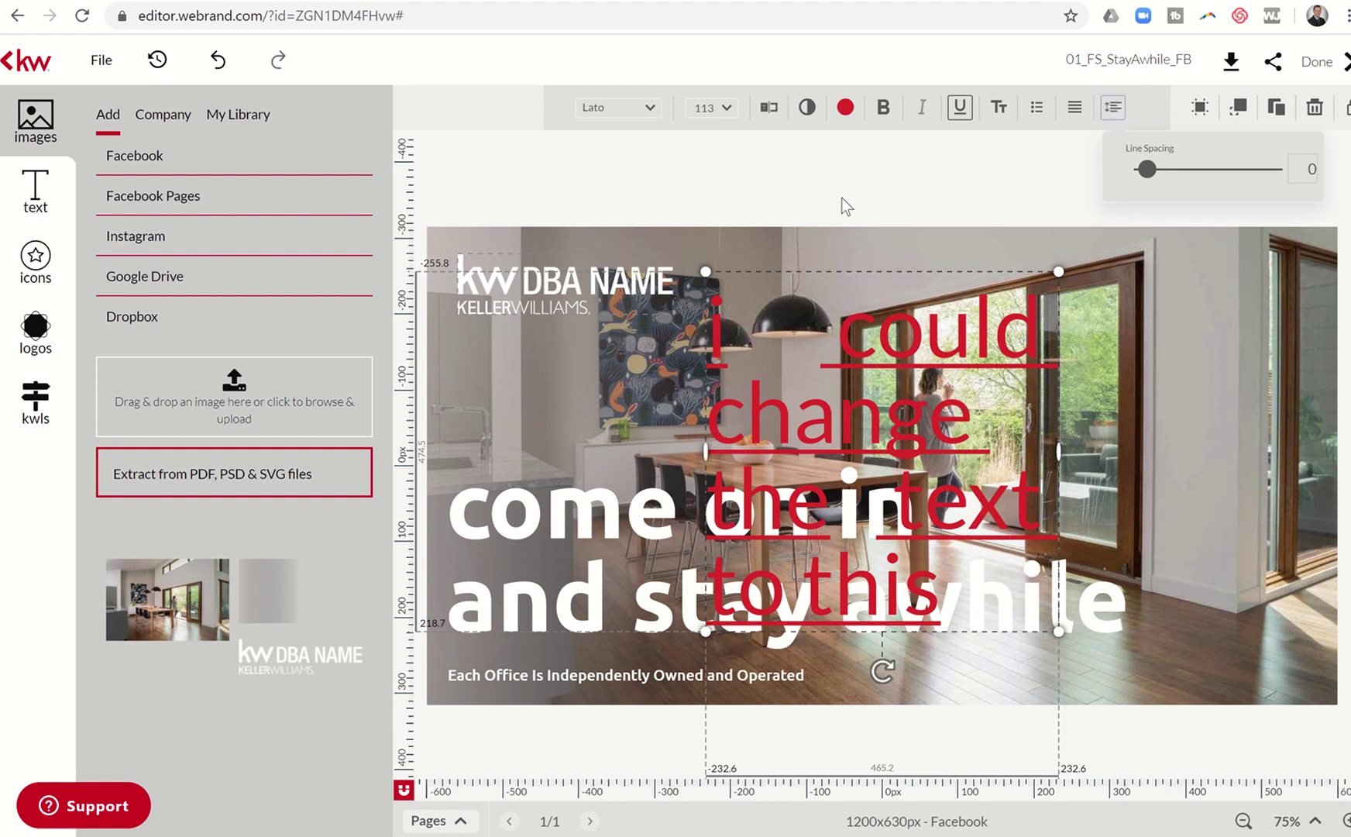
{"action": "left_click_drag", "start_coordinate": [834, 267], "coordinate": [830, 226]}
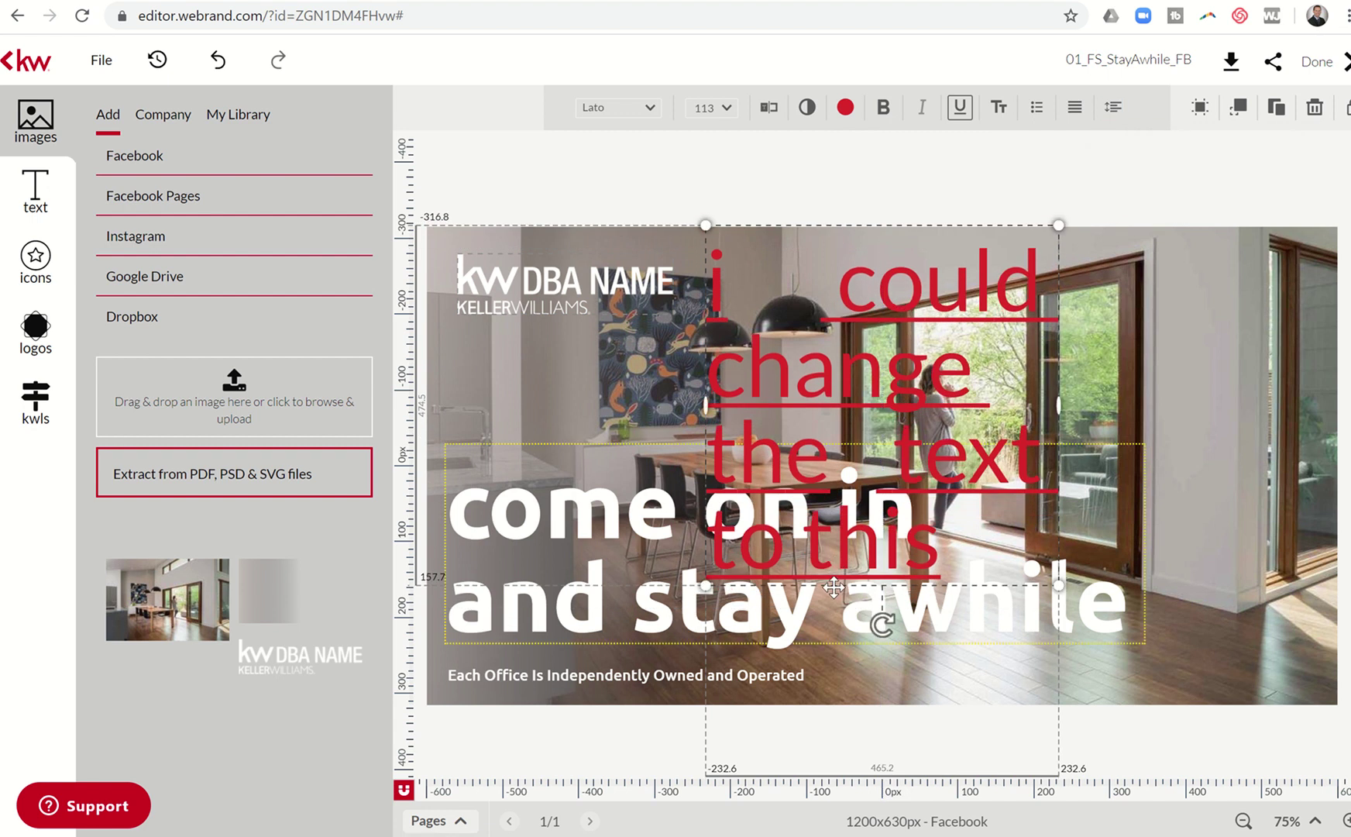
{"action": "left_click", "coordinate": [984, 594]}
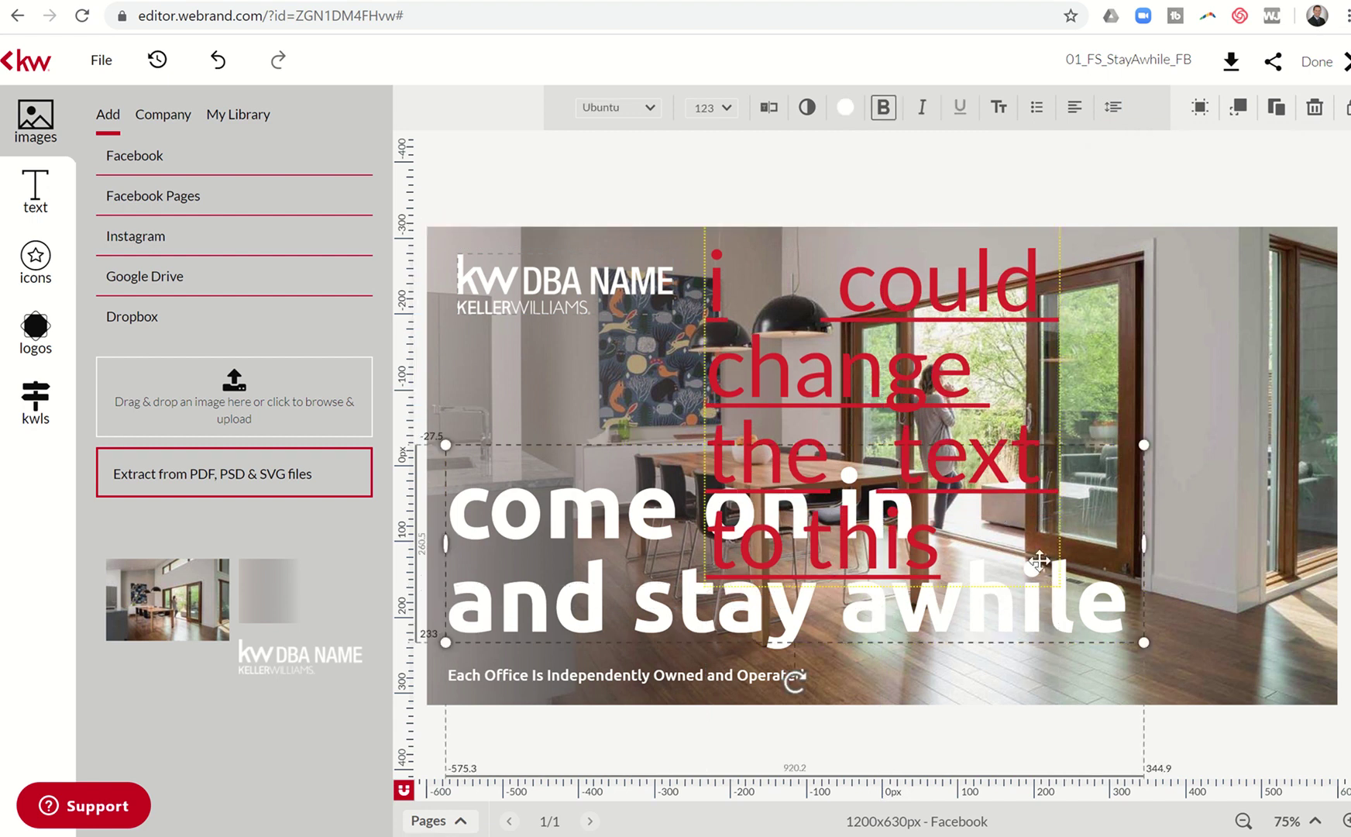
{"action": "left_click", "coordinate": [1039, 560]}
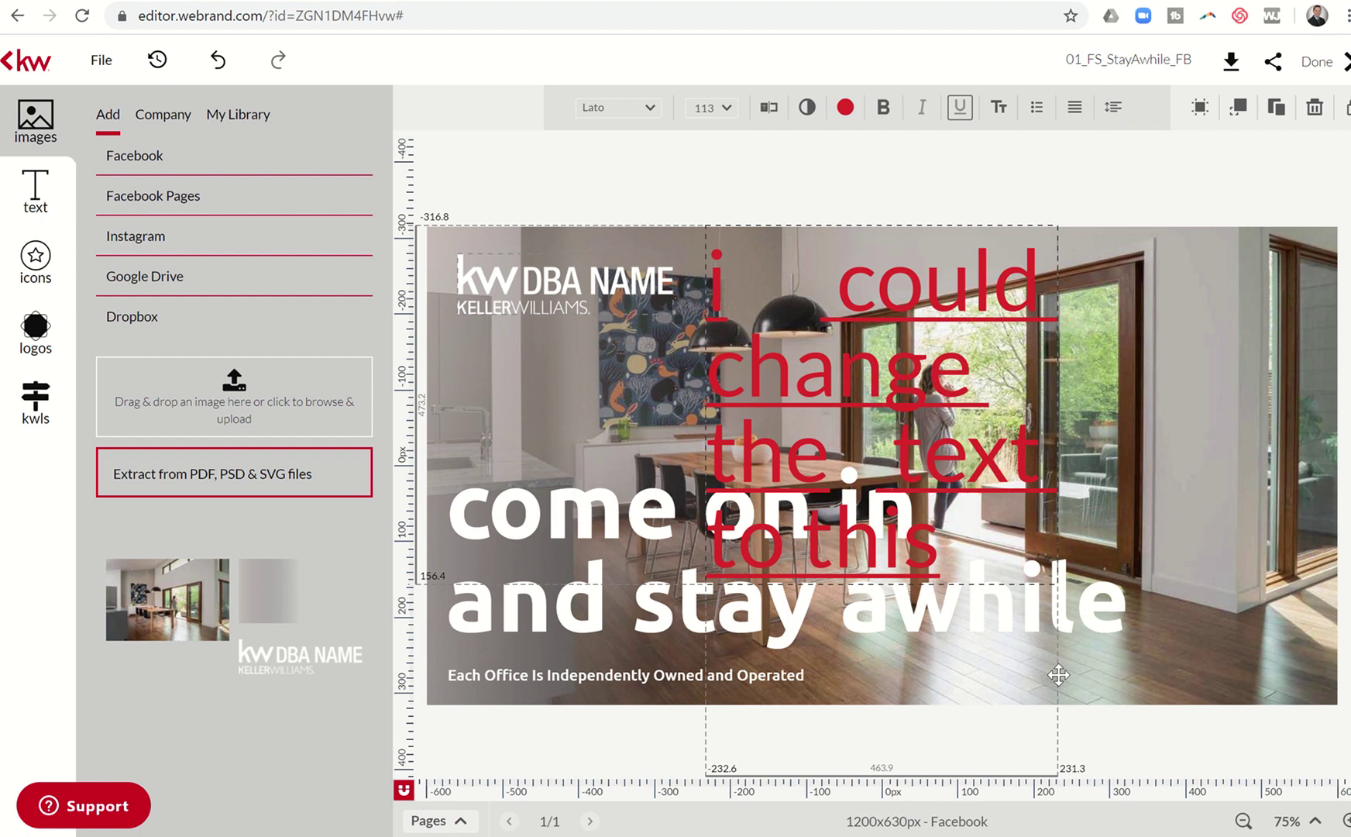
{"action": "left_click_drag", "start_coordinate": [1058, 675], "coordinate": [1071, 714]}
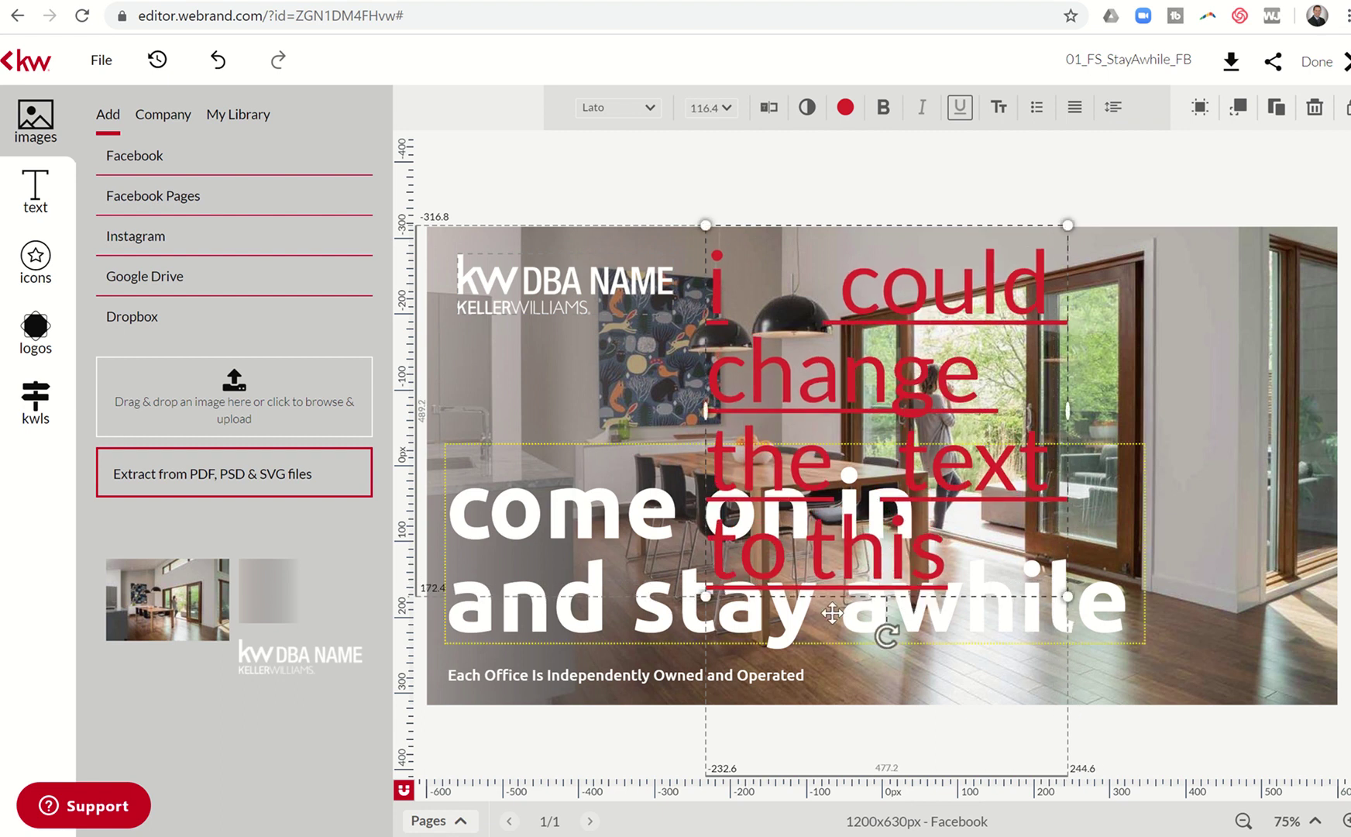
{"action": "left_click_drag", "start_coordinate": [1068, 595], "coordinate": [1180, 793]}
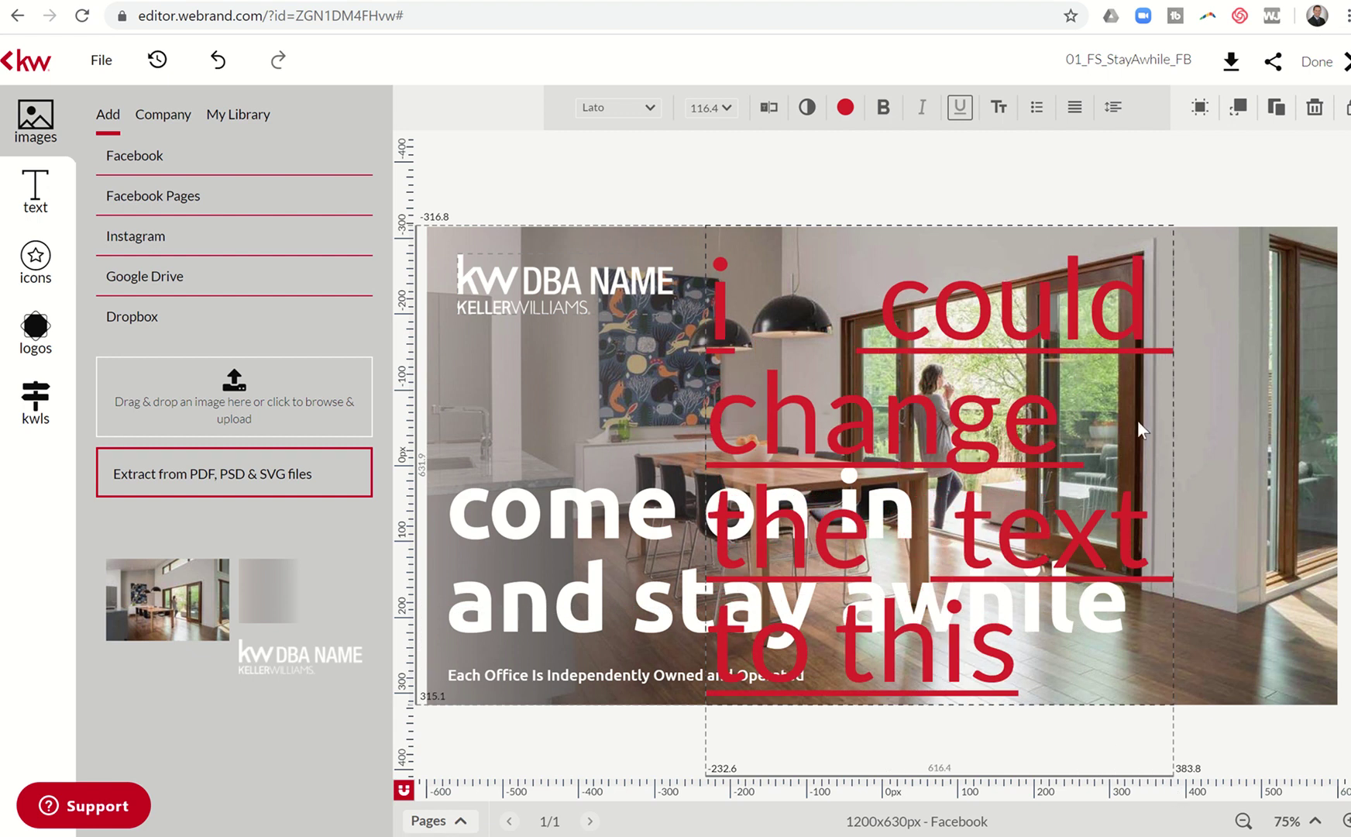
{"action": "left_click_drag", "start_coordinate": [1175, 465], "coordinate": [980, 449]}
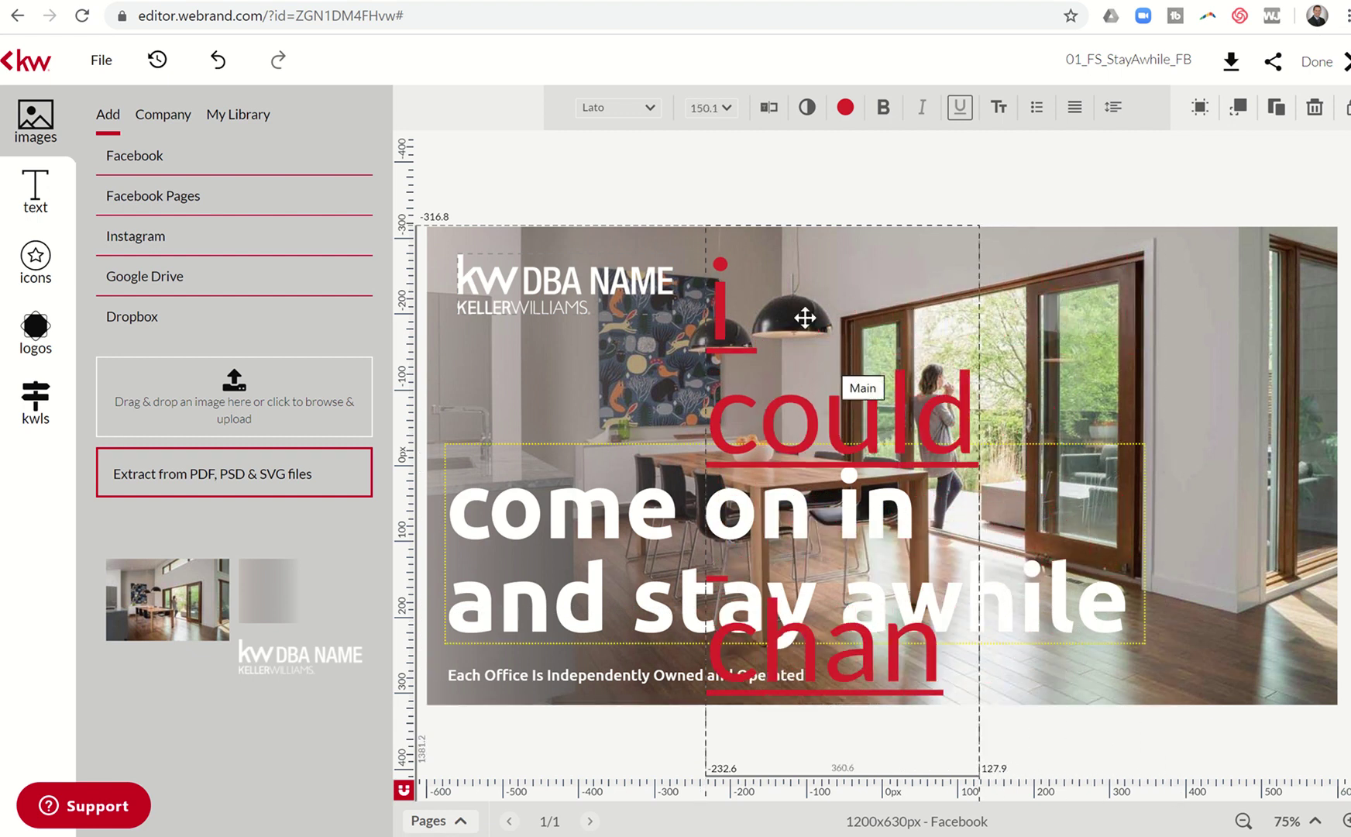
Set the red text's font size to 36 pt, after briefly trying 14.
{"action": "left_click", "coordinate": [721, 117]}
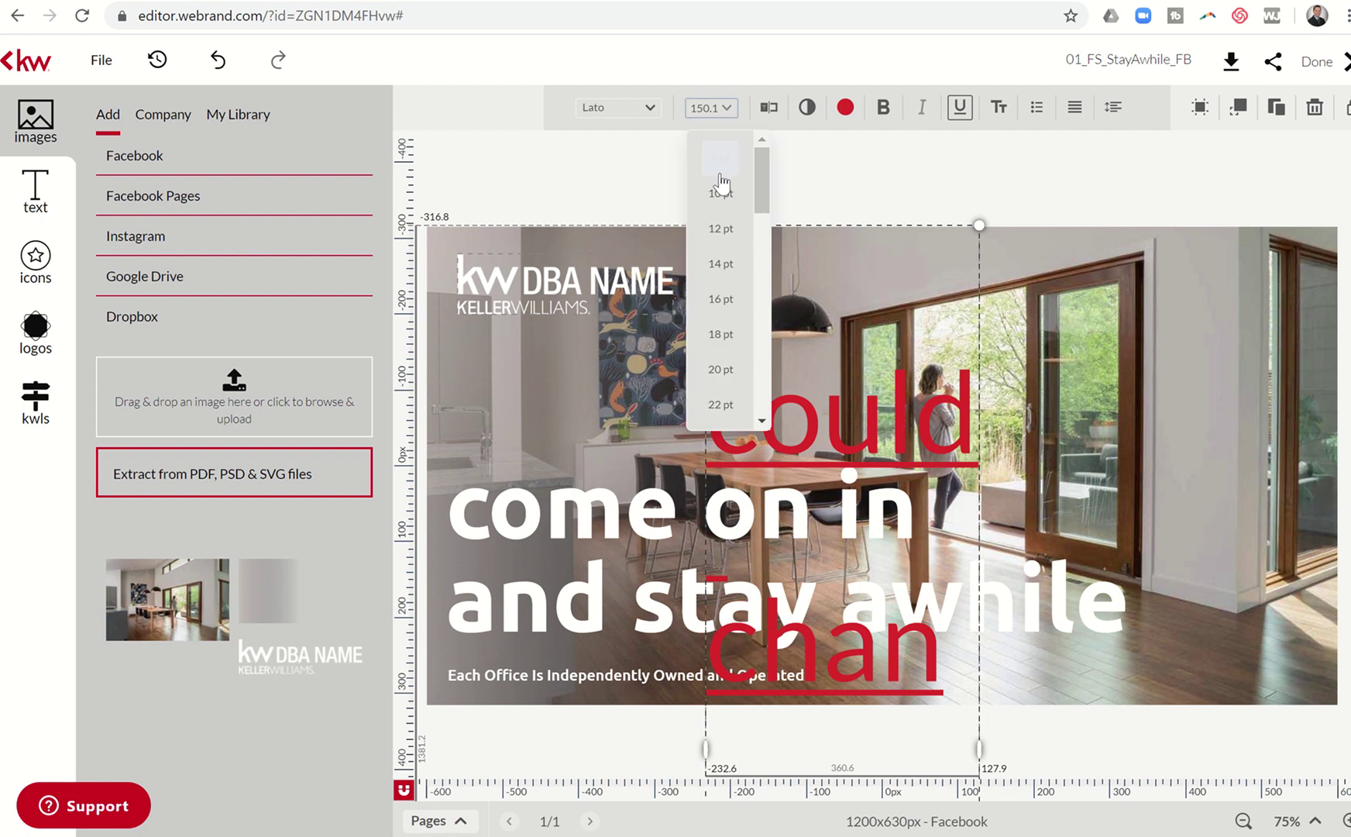
{"action": "left_click", "coordinate": [718, 259]}
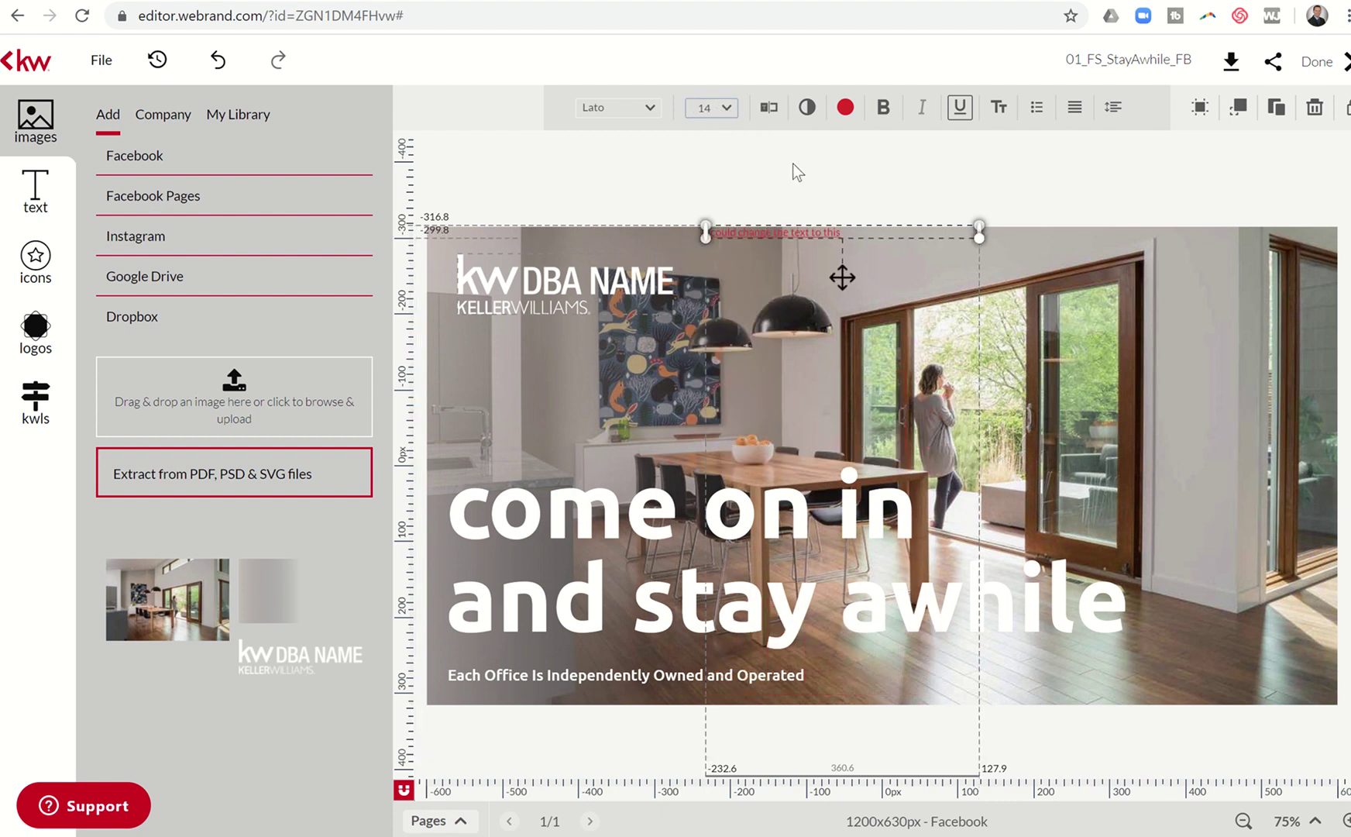
{"action": "left_click", "coordinate": [728, 109]}
{"action": "scroll", "coordinate": [727, 317], "scroll_direction": "down", "scroll_amount": 3}
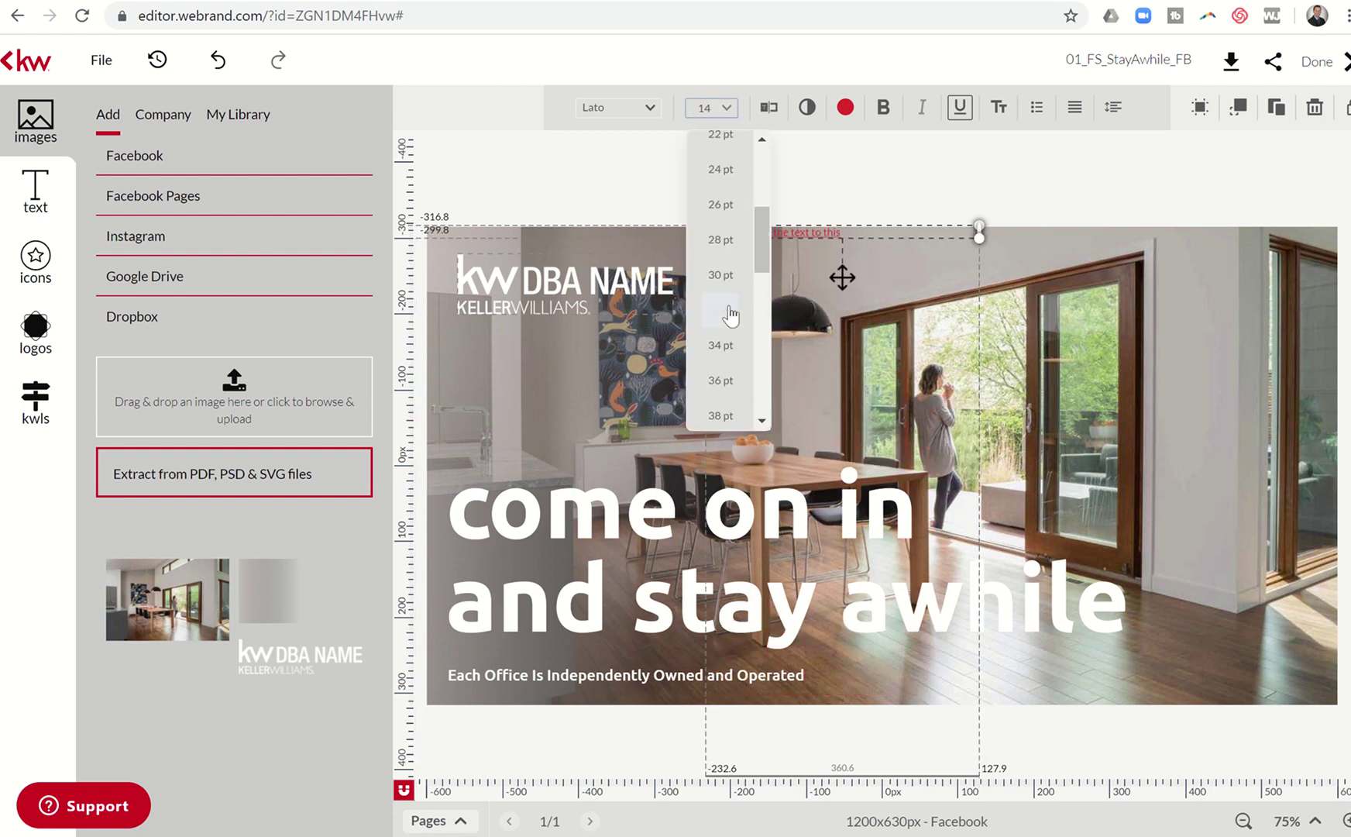
{"action": "left_click", "coordinate": [718, 383]}
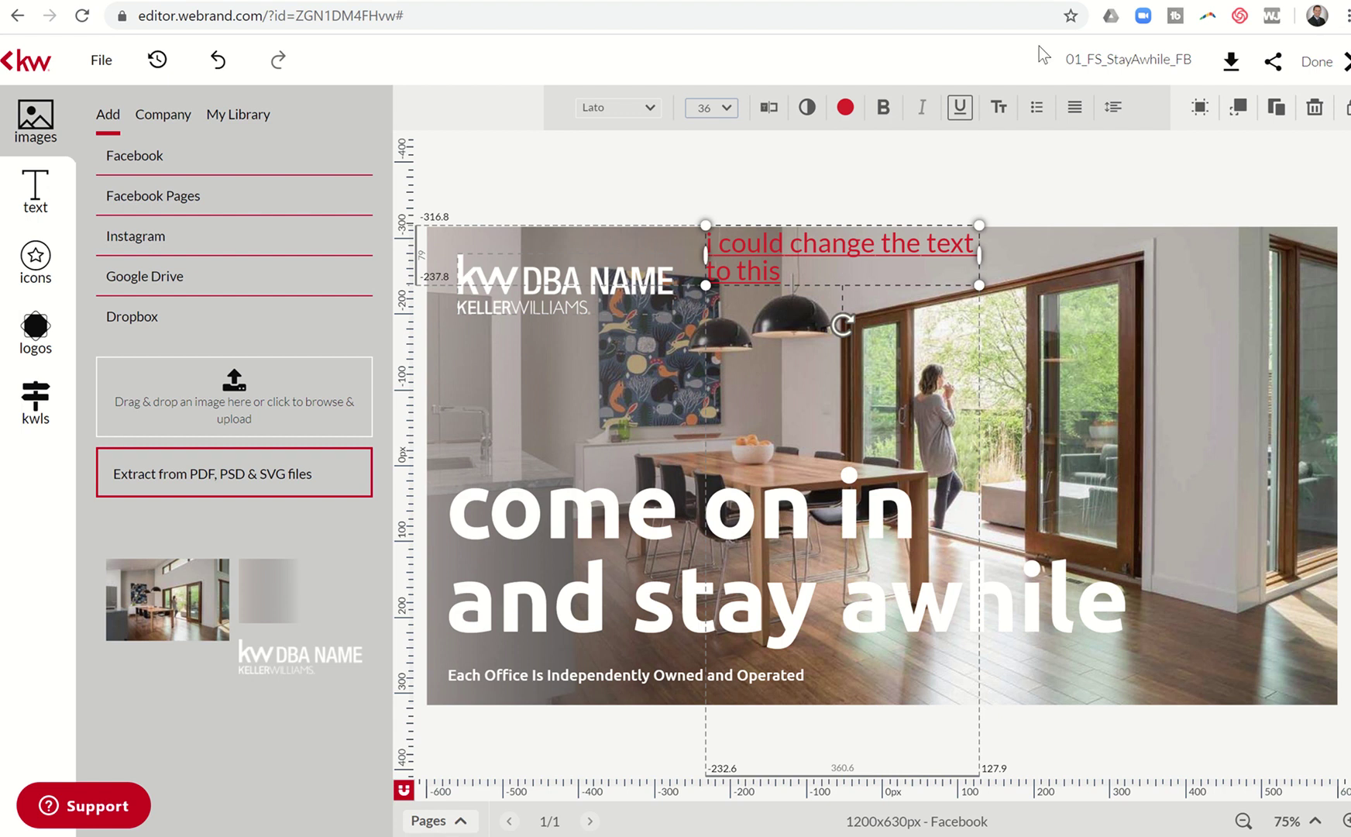
Widen the red text's line spacing to about 19 so it sits on two lines.
{"action": "left_click", "coordinate": [1113, 107]}
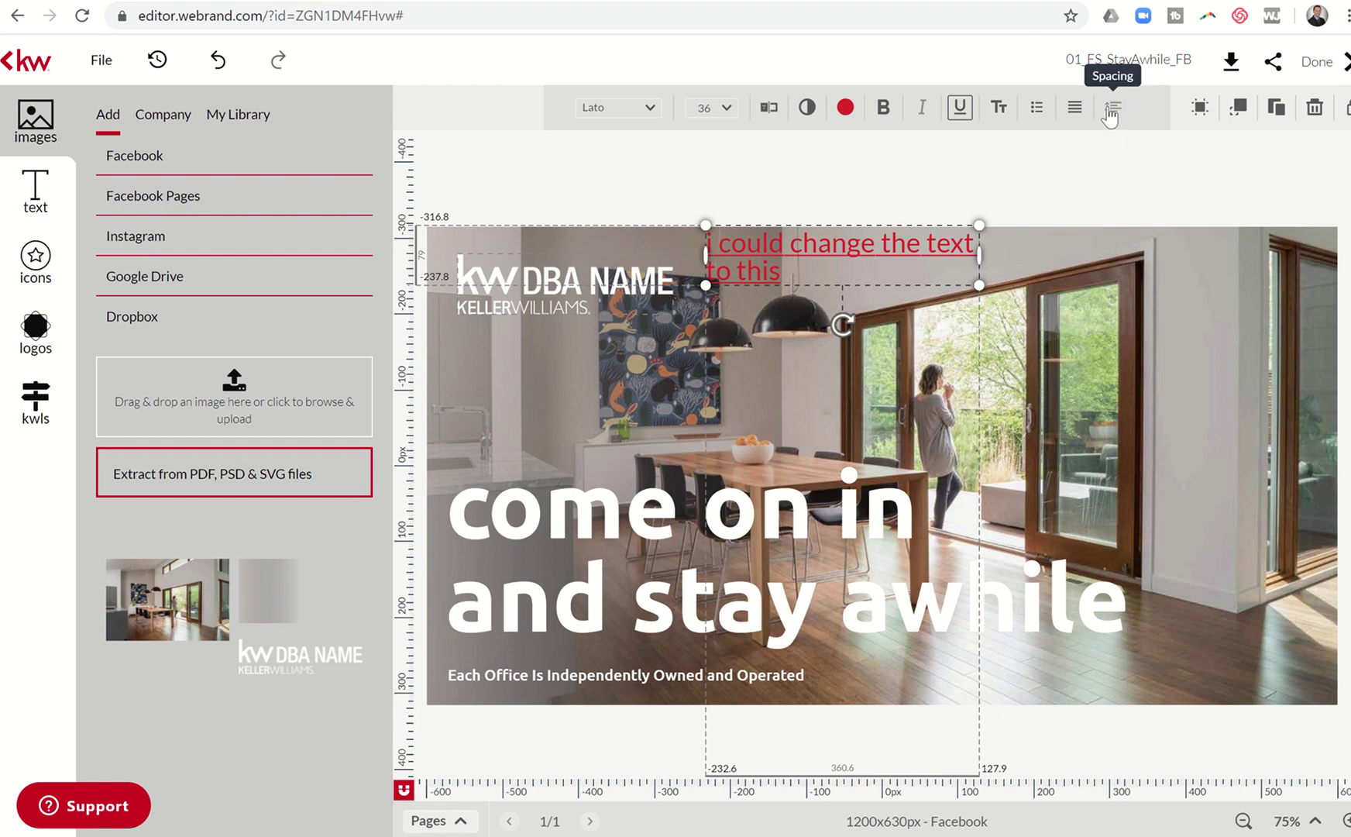
{"action": "left_click_drag", "start_coordinate": [1146, 169], "coordinate": [1138, 221]}
{"action": "left_click", "coordinate": [1138, 221]}
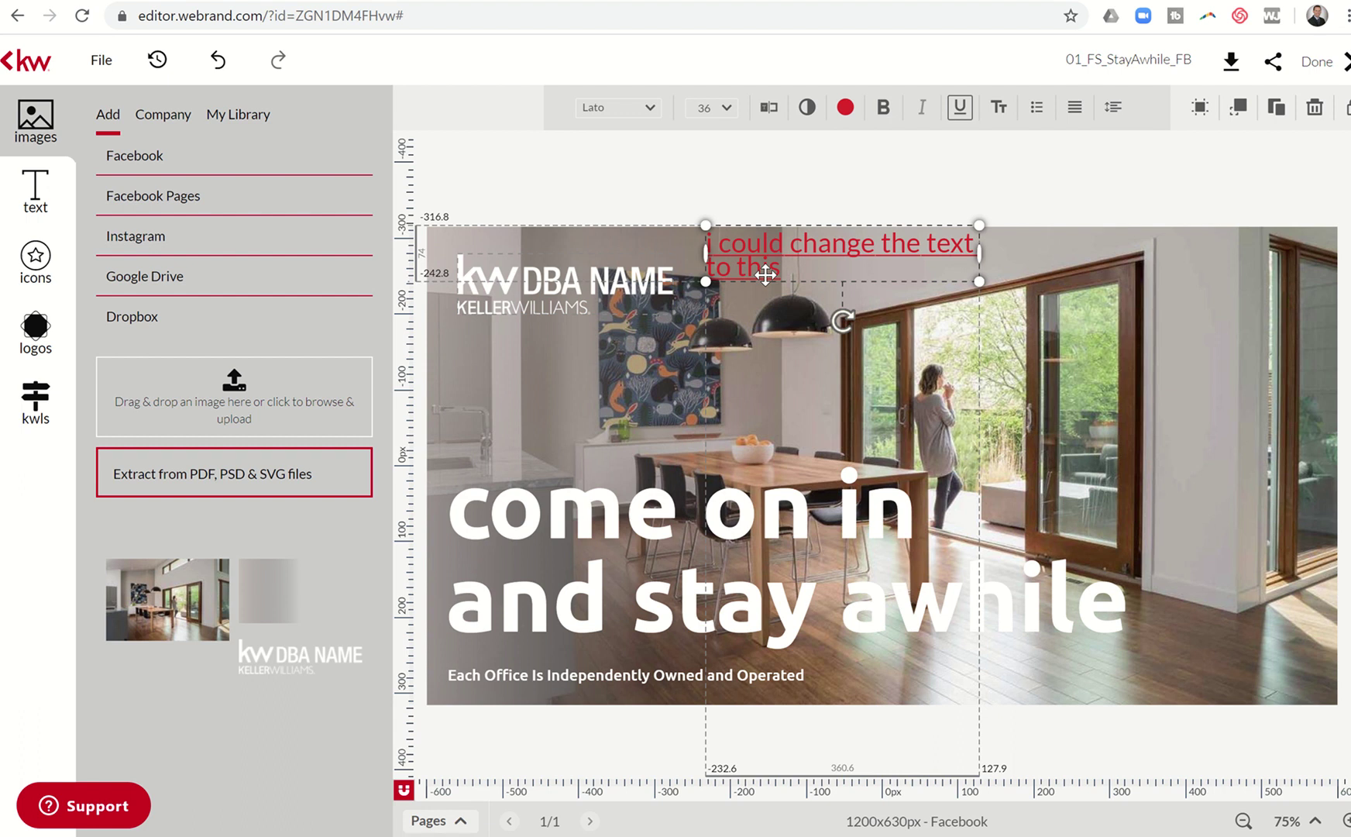
{"action": "left_click", "coordinate": [1113, 107]}
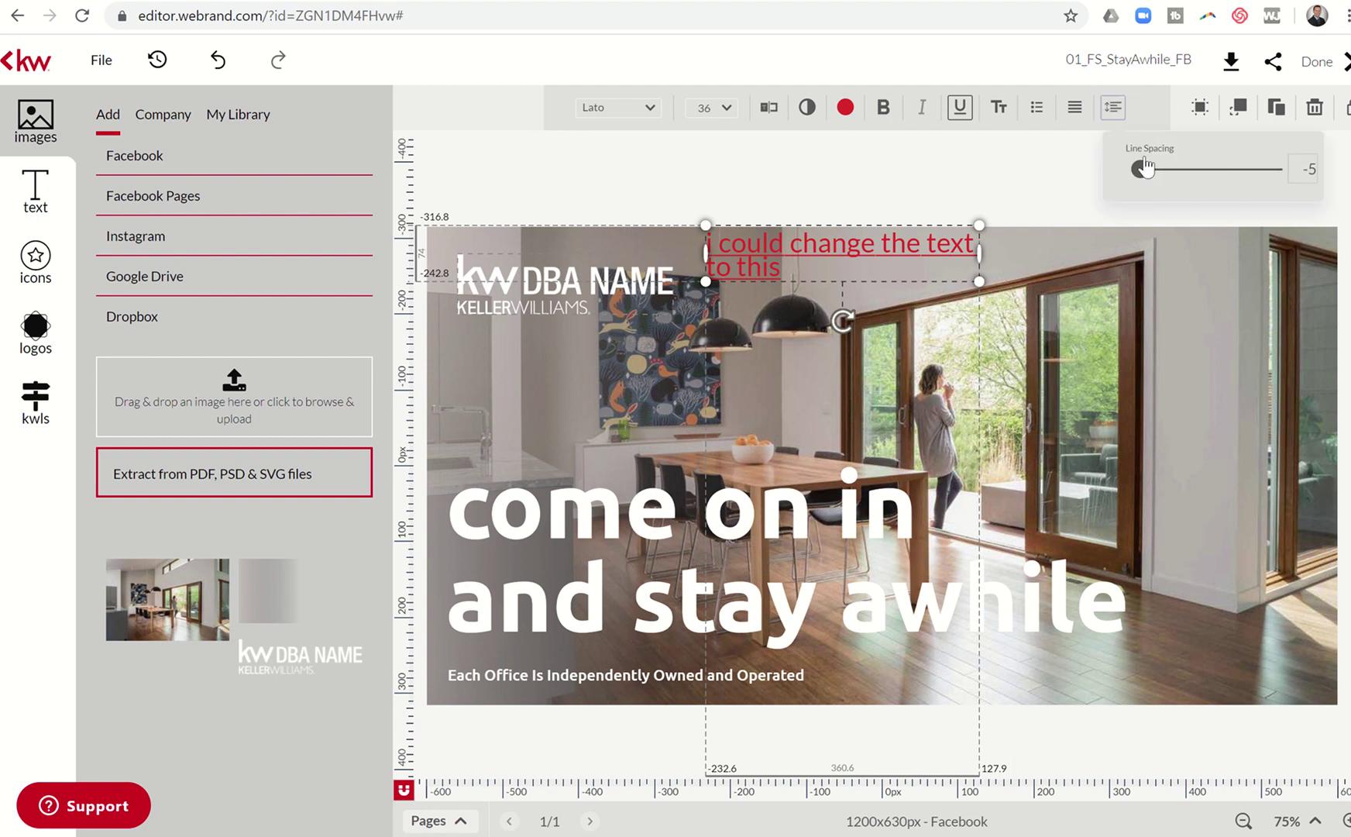
{"action": "mouse_move", "coordinate": [1167, 173]}
{"action": "left_mouse_down"}
{"action": "mouse_move", "coordinate": [1207, 172]}
{"action": "mouse_move", "coordinate": [1134, 172]}
{"action": "mouse_move", "coordinate": [1173, 172]}
{"action": "left_mouse_up"}
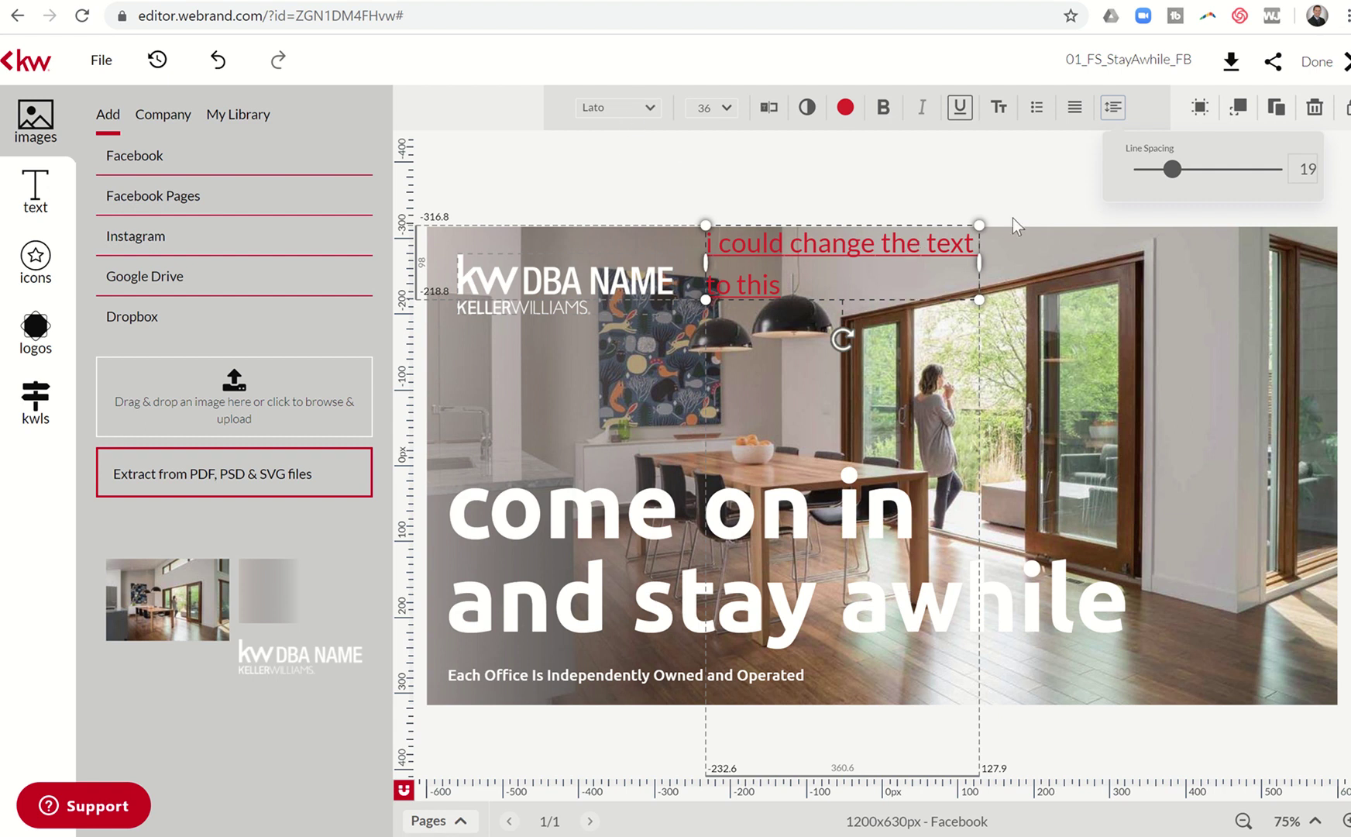
{"action": "left_click", "coordinate": [1112, 109]}
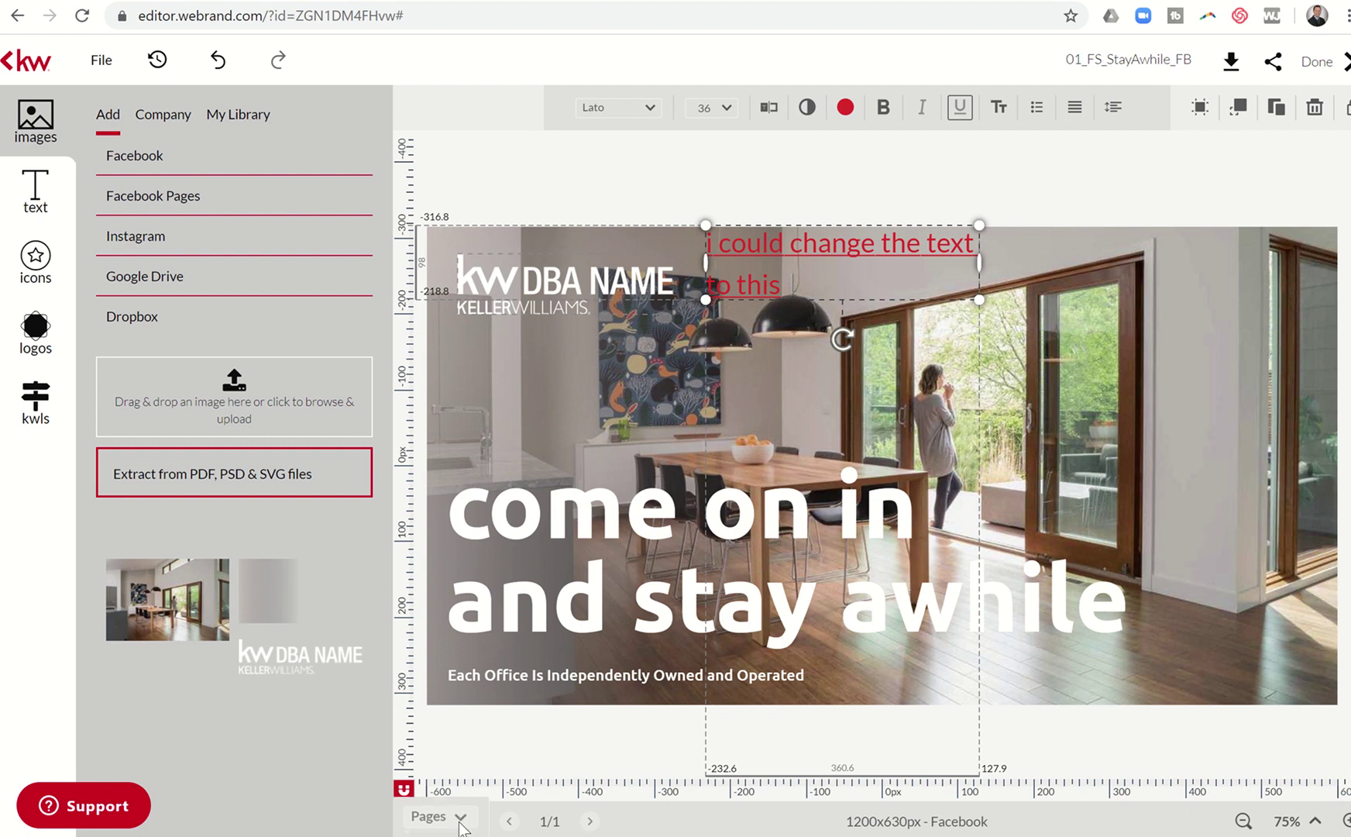
{"action": "left_click", "coordinate": [461, 822]}
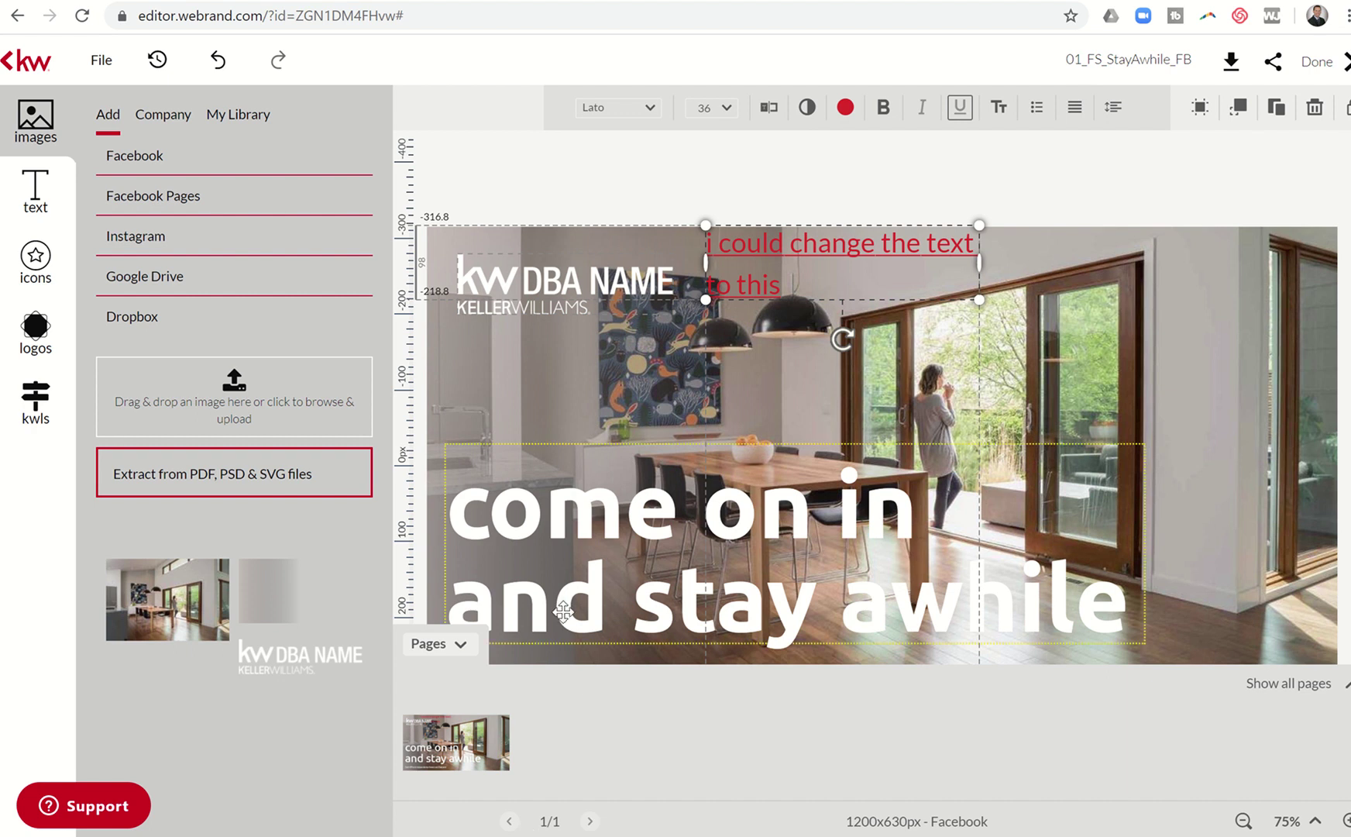
{"action": "left_click", "coordinate": [462, 648]}
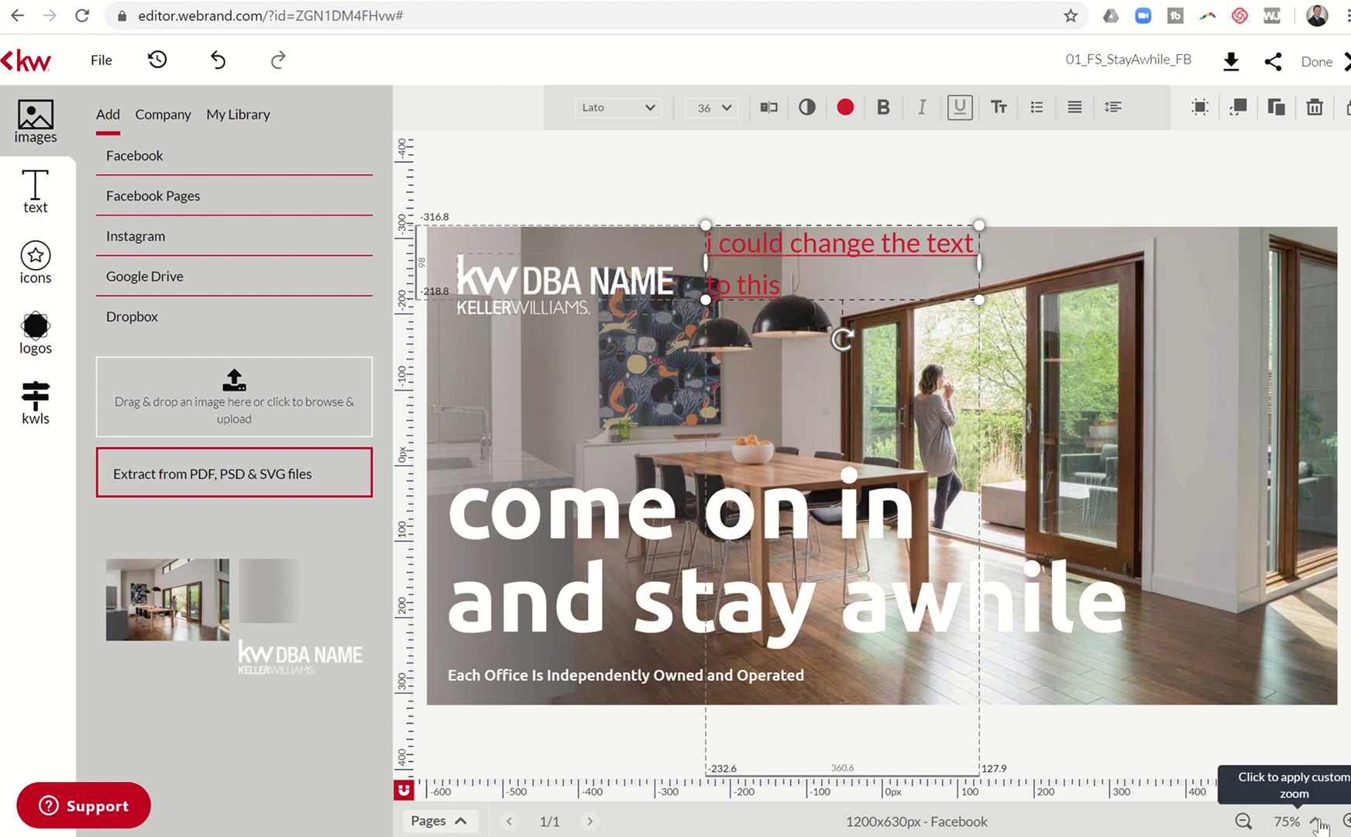
Zoom the canvas through 75% and 500%, finishing at 50%.
{"action": "left_click", "coordinate": [1346, 820]}
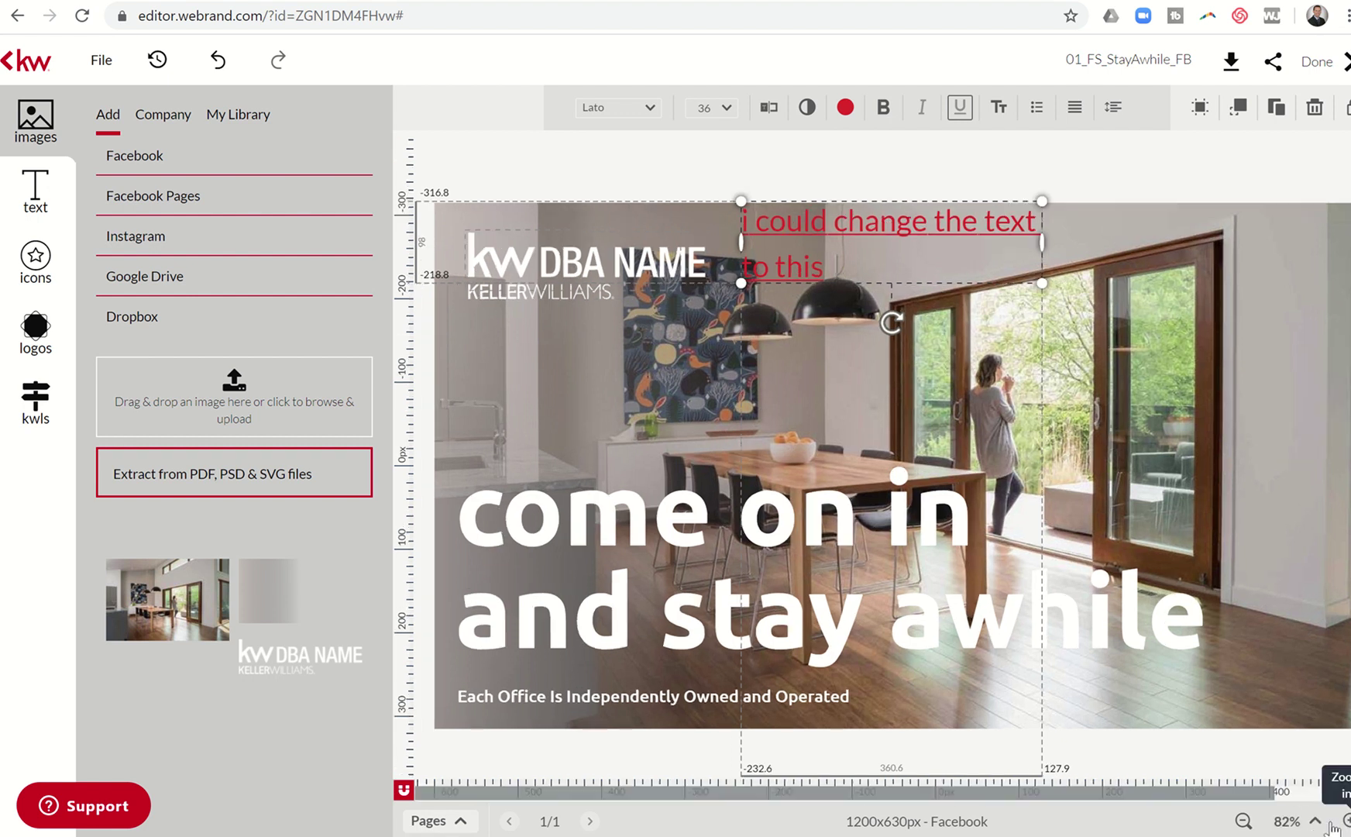
{"action": "left_click", "coordinate": [1245, 822]}
{"action": "left_click", "coordinate": [1321, 823]}
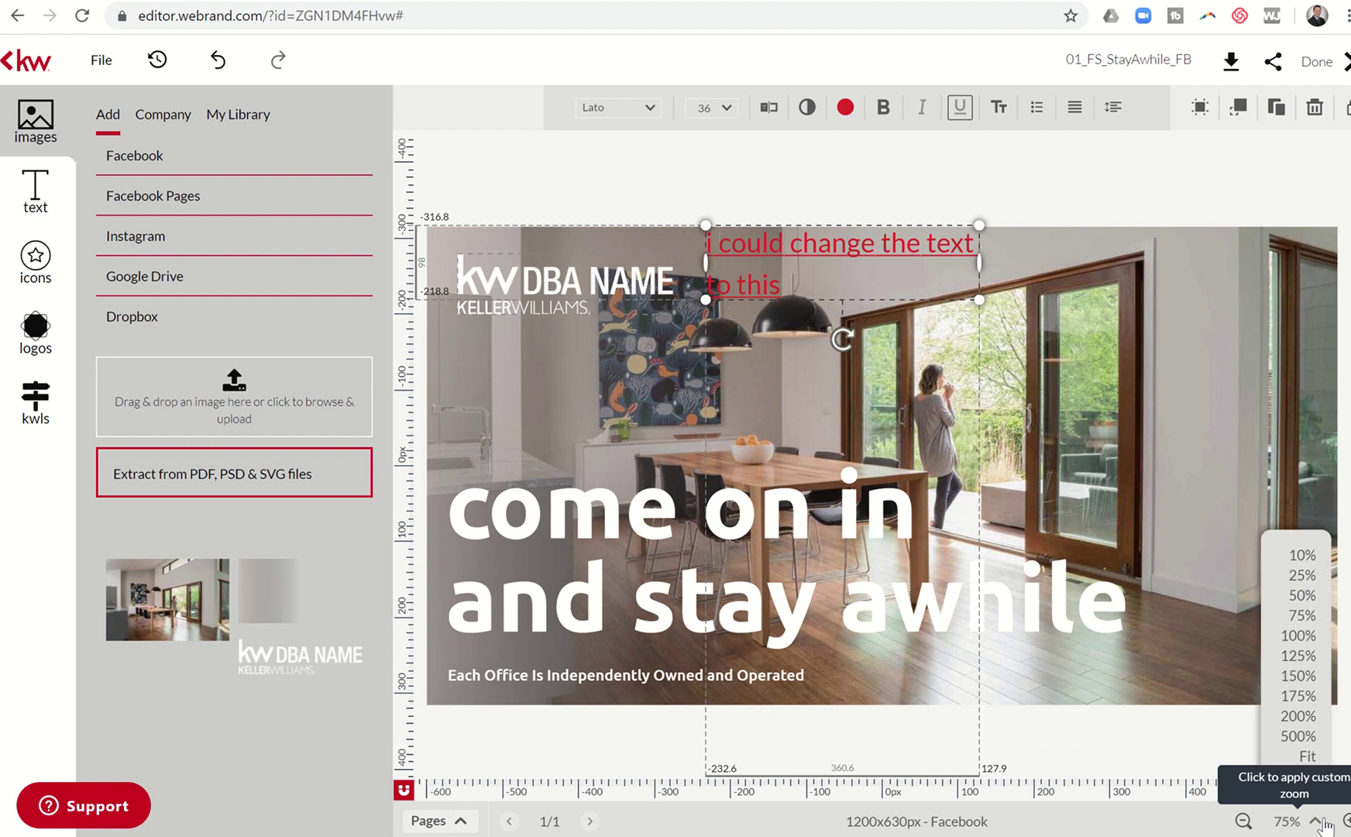
{"action": "left_click", "coordinate": [1296, 737]}
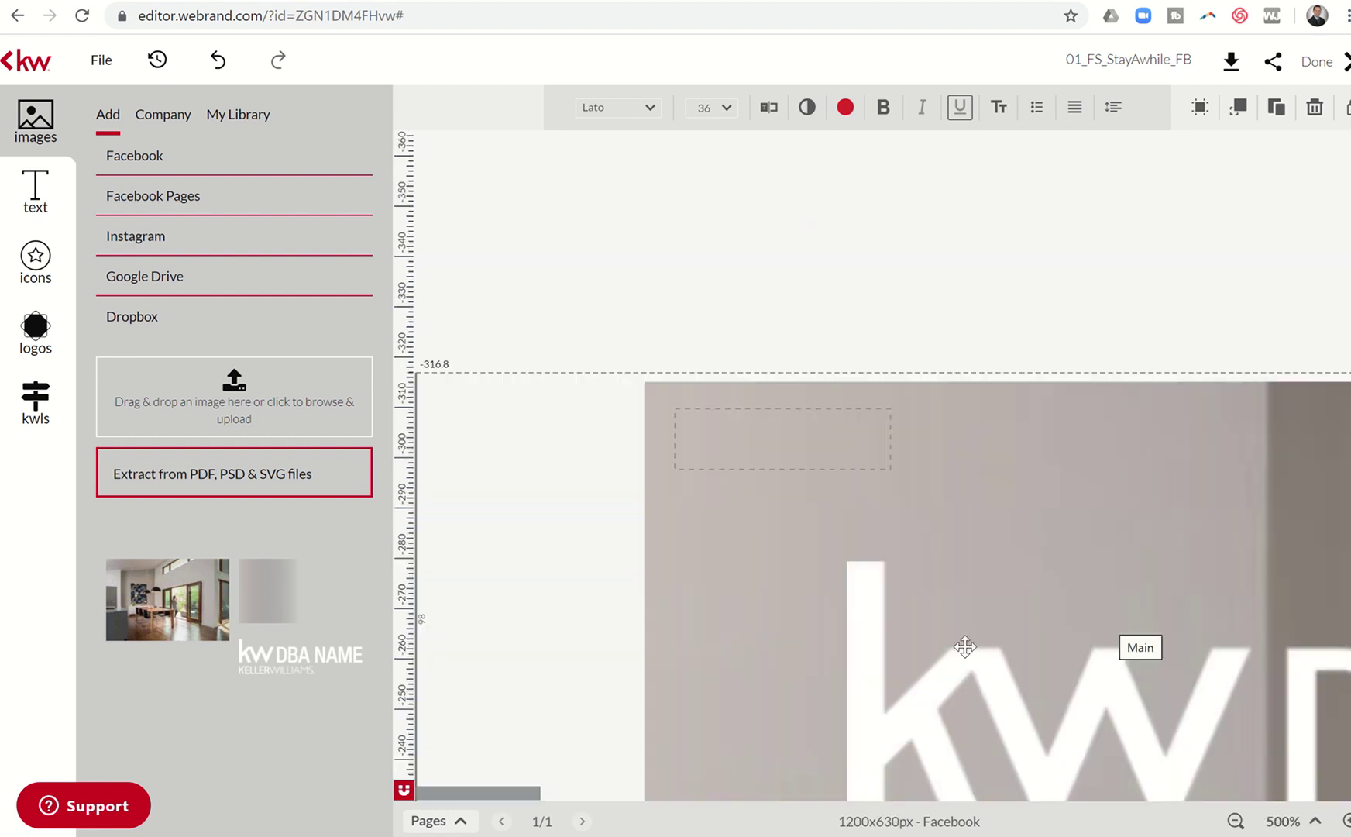
{"action": "left_click", "coordinate": [1316, 823]}
{"action": "left_click", "coordinate": [1297, 602]}
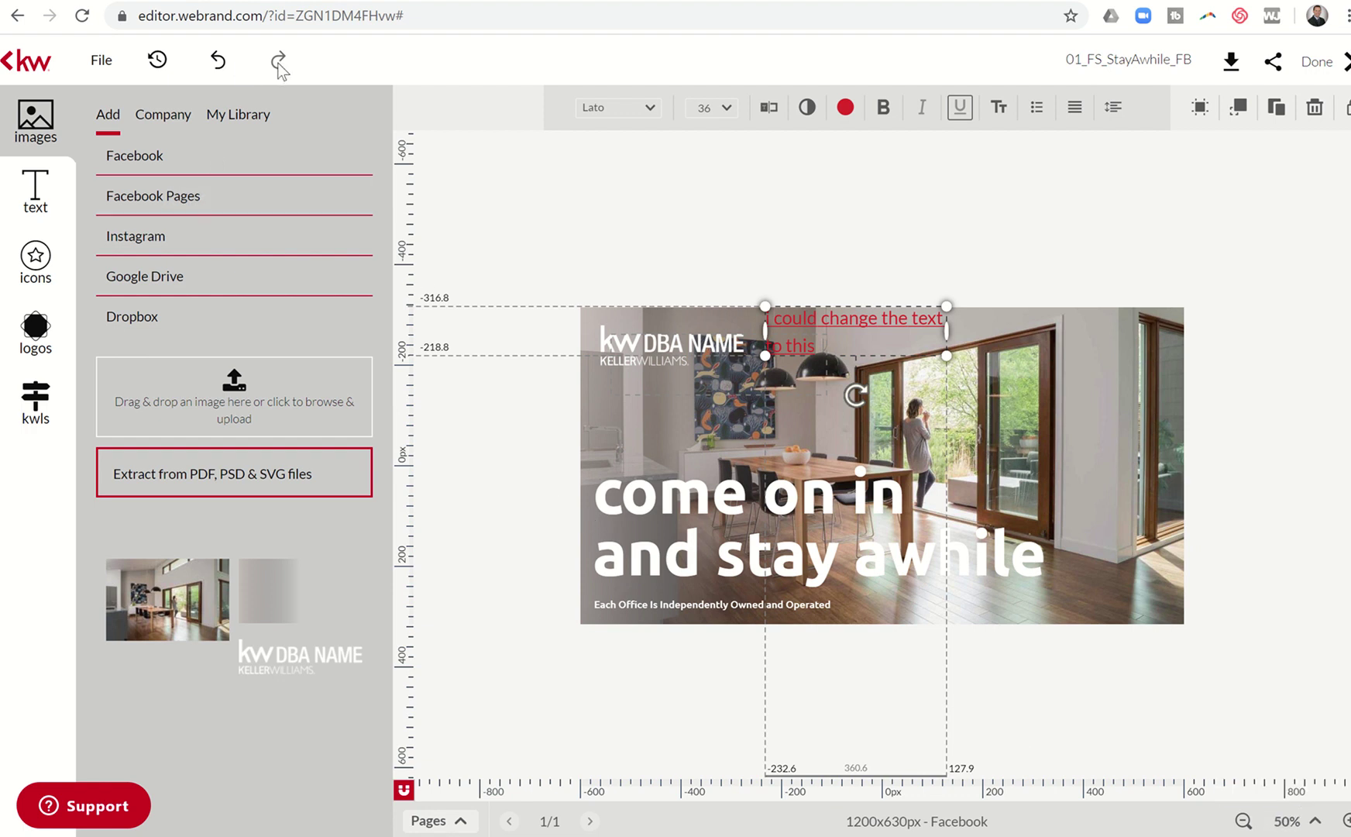
Undo and redo the last edit, check version history, then save via File > Save.
{"action": "left_click", "coordinate": [217, 62]}
{"action": "left_click", "coordinate": [277, 61]}
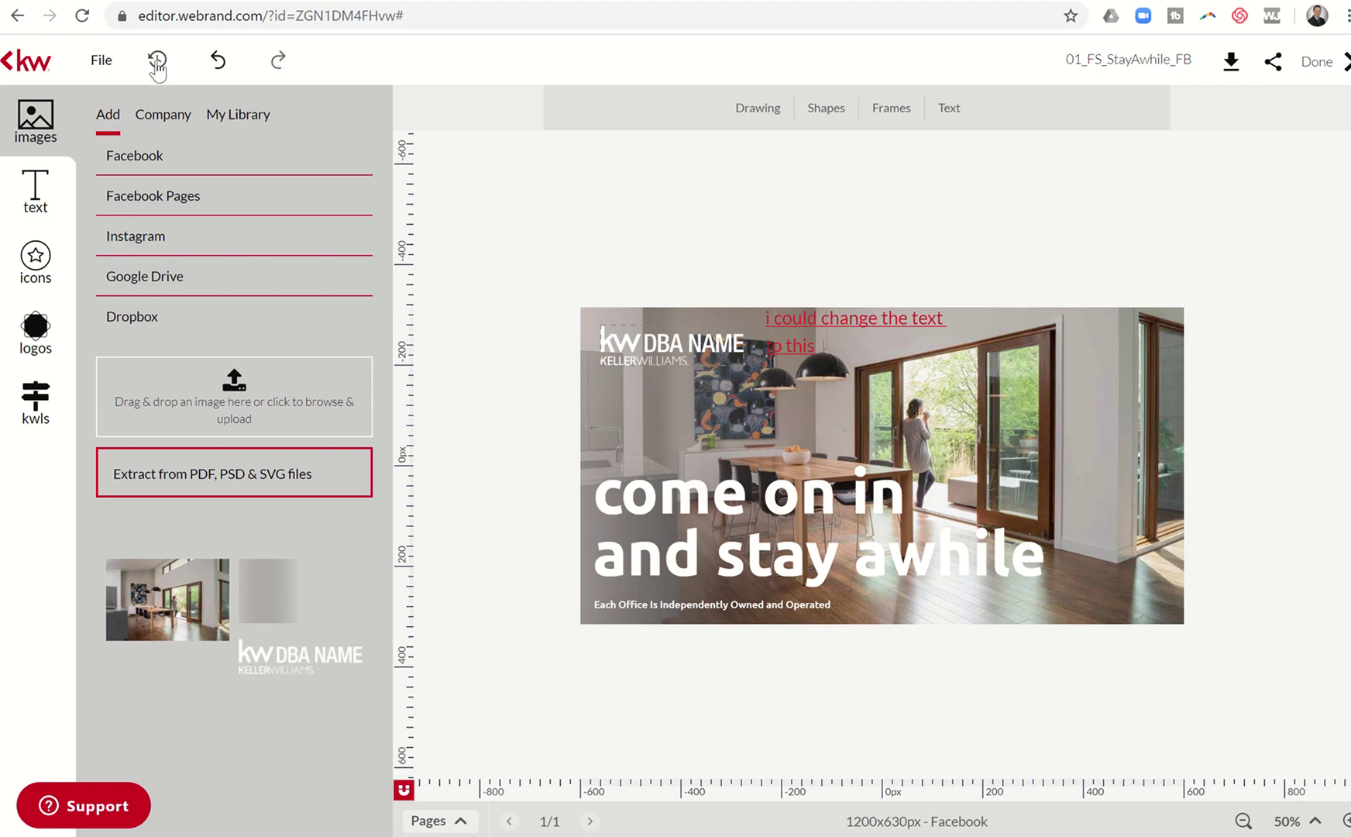
{"action": "left_click", "coordinate": [158, 62]}
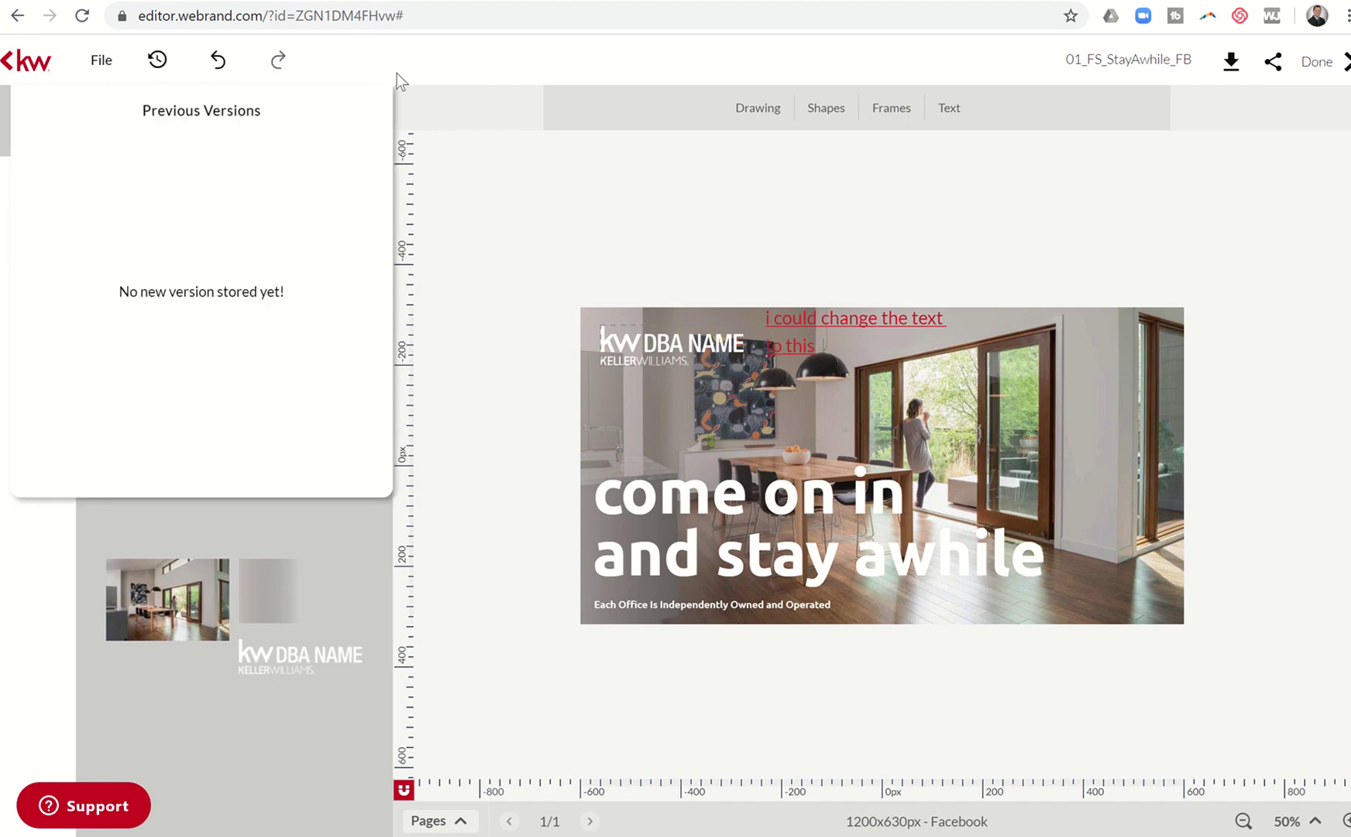
{"action": "left_click", "coordinate": [771, 69]}
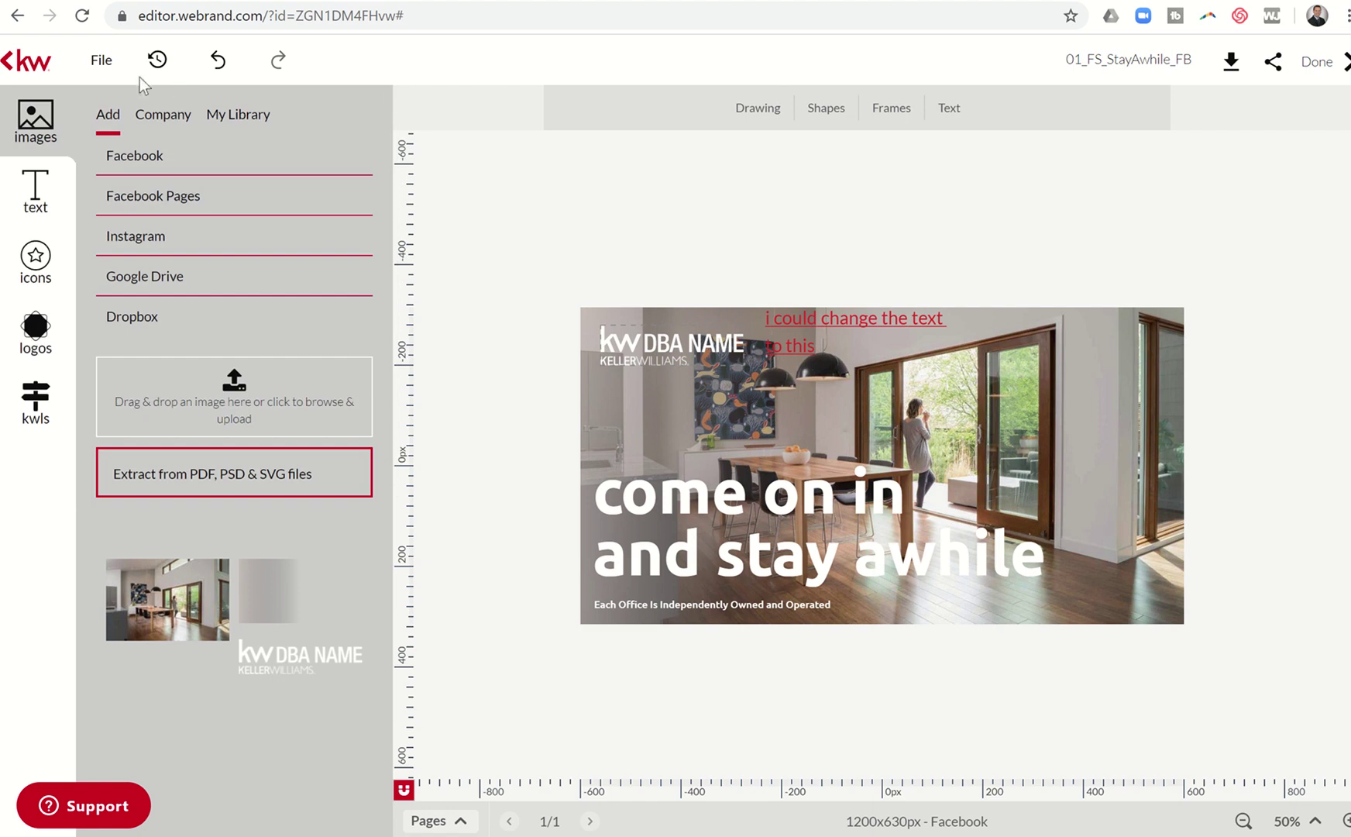
{"action": "left_click", "coordinate": [105, 66]}
{"action": "left_click", "coordinate": [108, 93]}
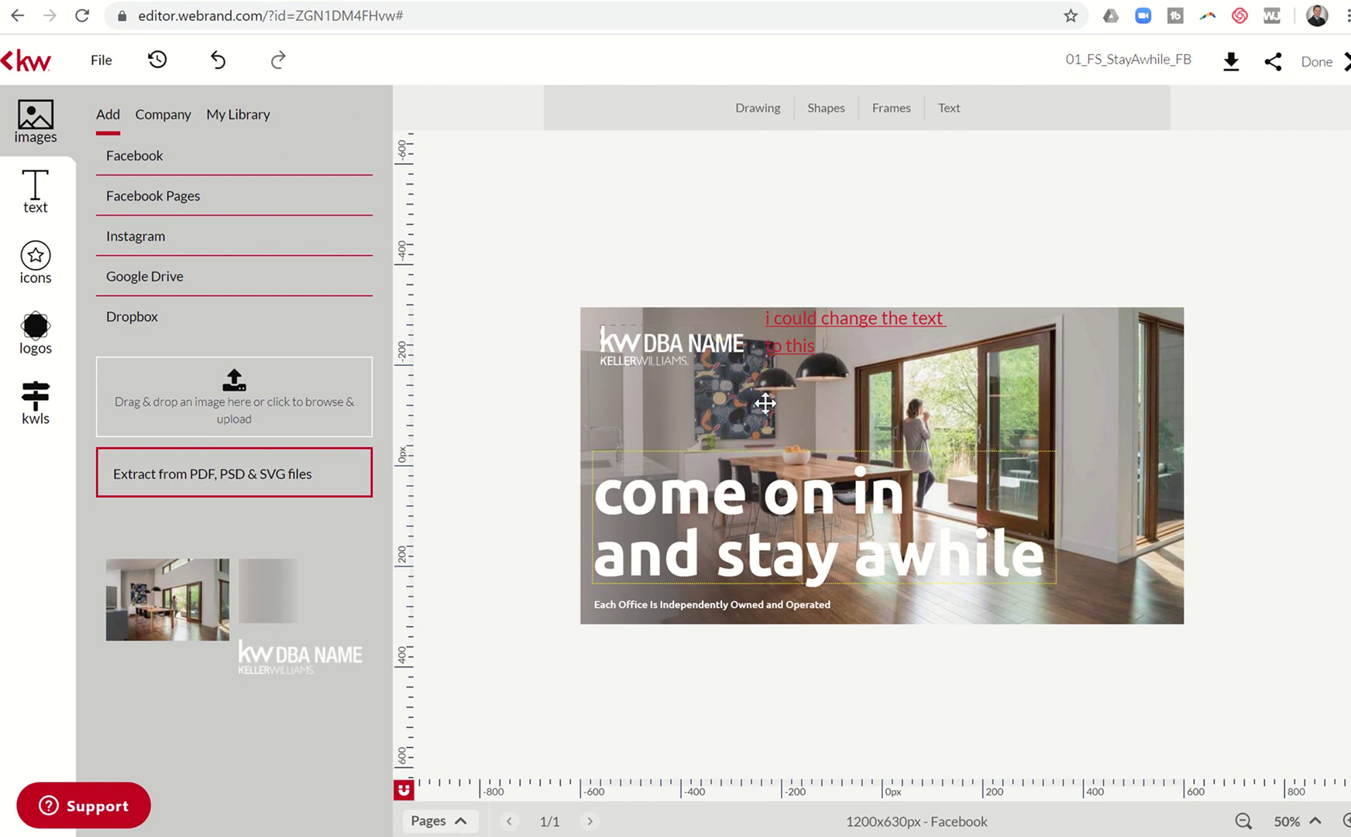
Delete the red two-line text box and the DBA NAME logo from the graphic.
{"action": "left_click", "coordinate": [803, 310]}
{"action": "key", "text": "Delete"}
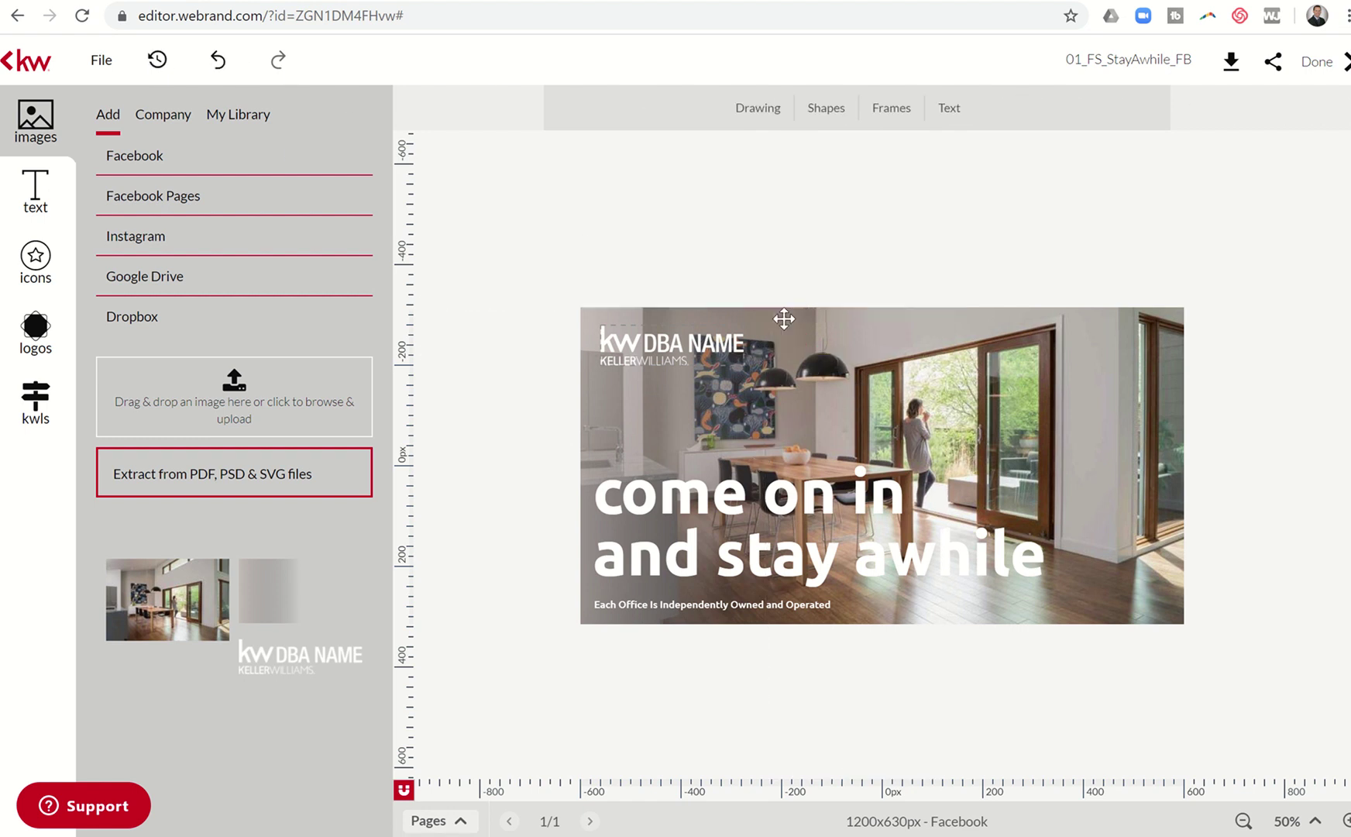
{"action": "right_click", "coordinate": [703, 350]}
{"action": "key", "text": "Delete"}
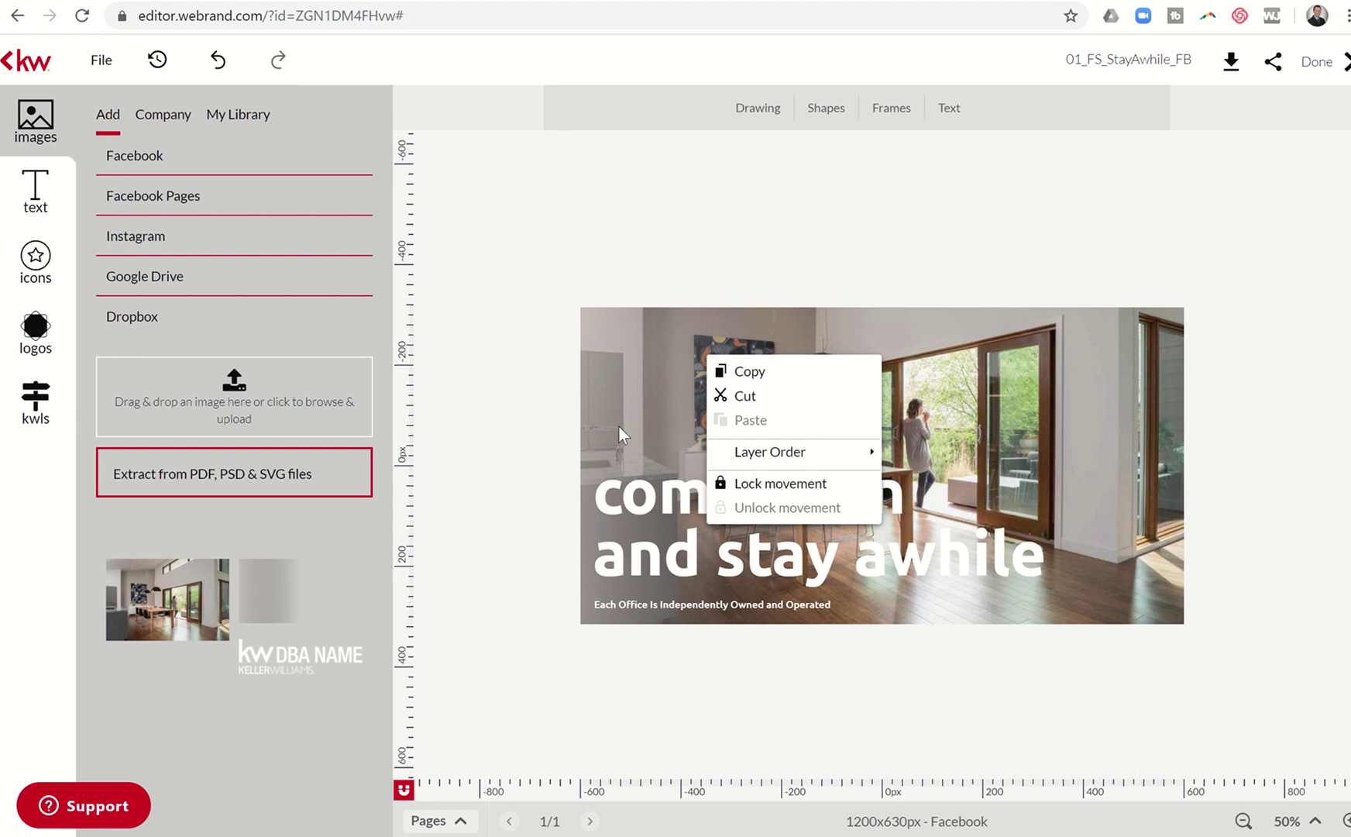
{"action": "left_click", "coordinate": [910, 261]}
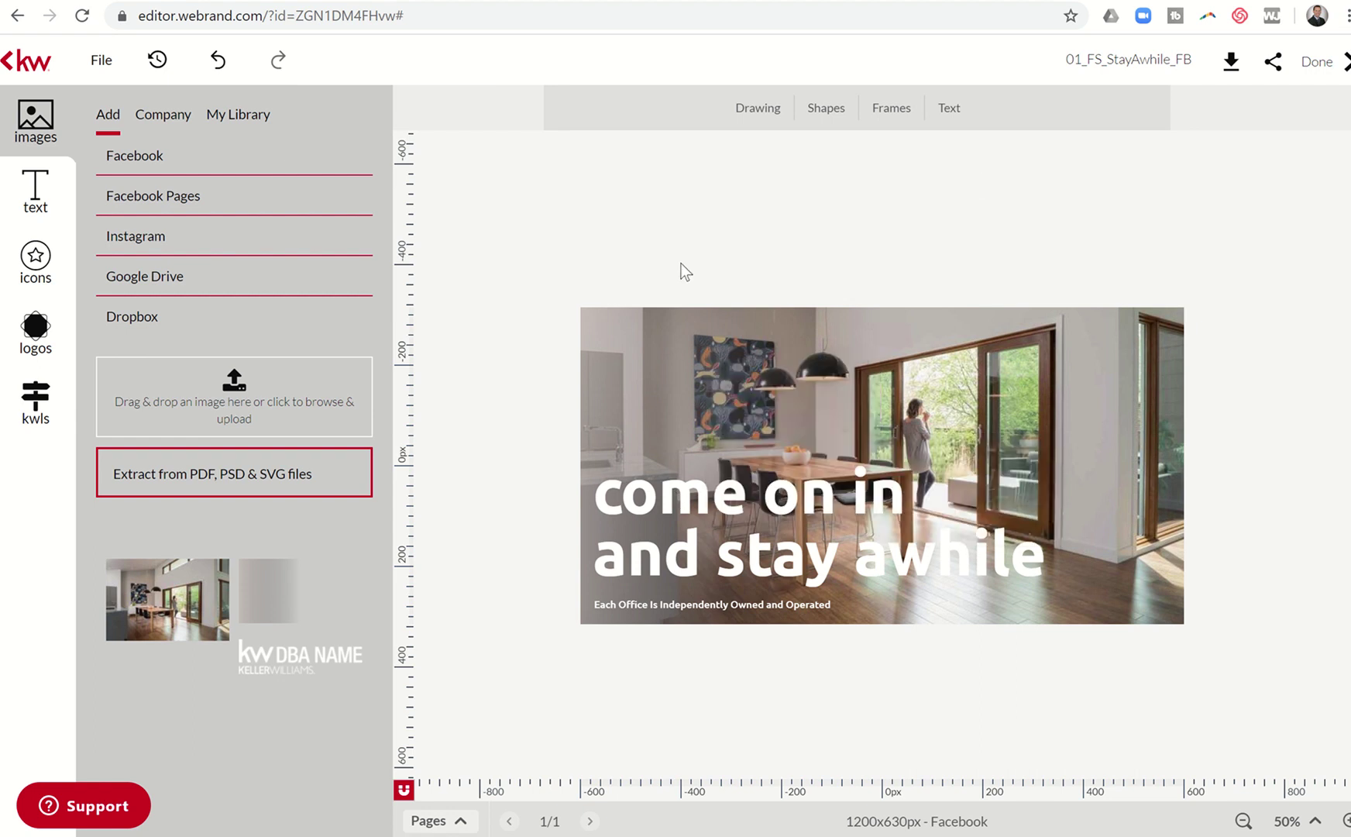
Restore the saved previous version from the history list to bring both elements back.
{"action": "left_click", "coordinate": [157, 60]}
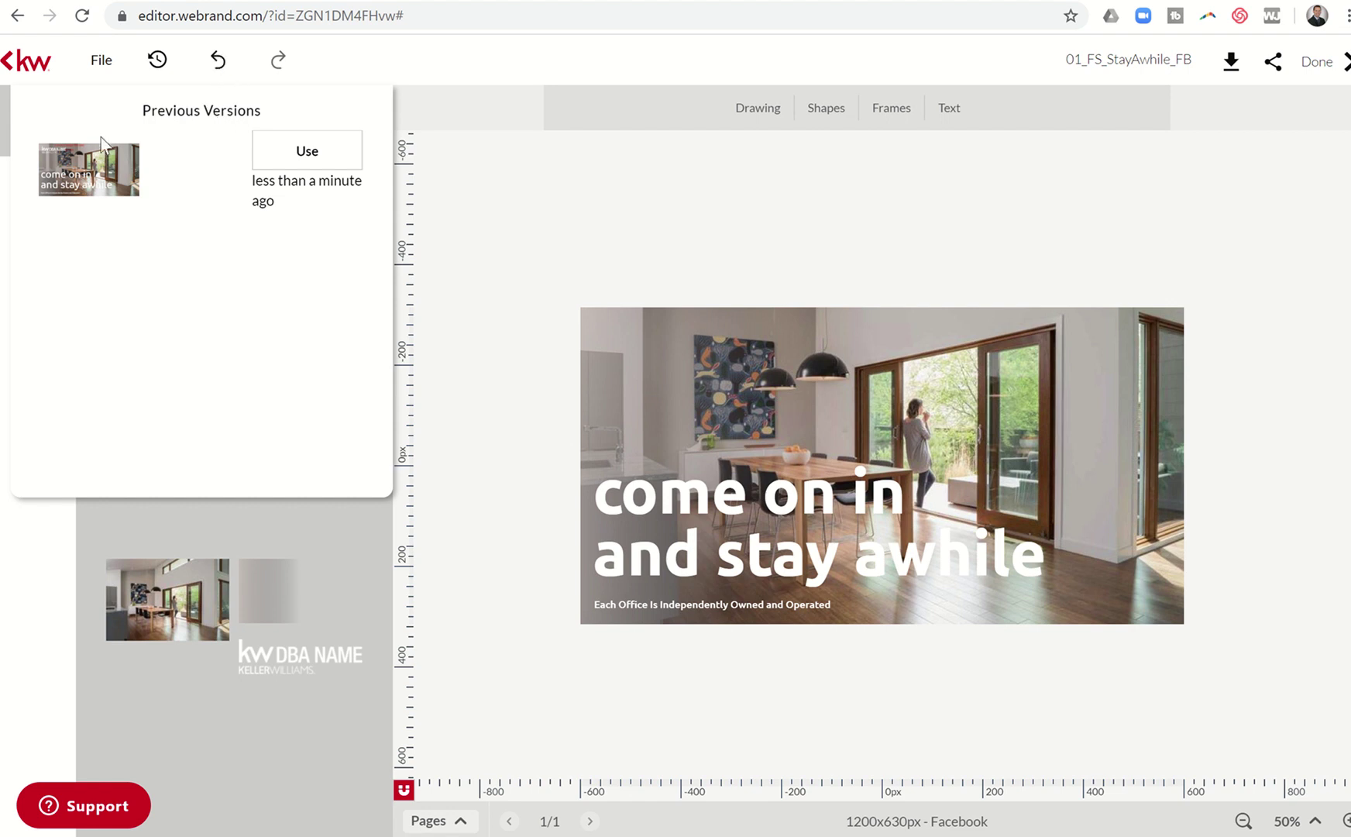
{"action": "left_click", "coordinate": [271, 146]}
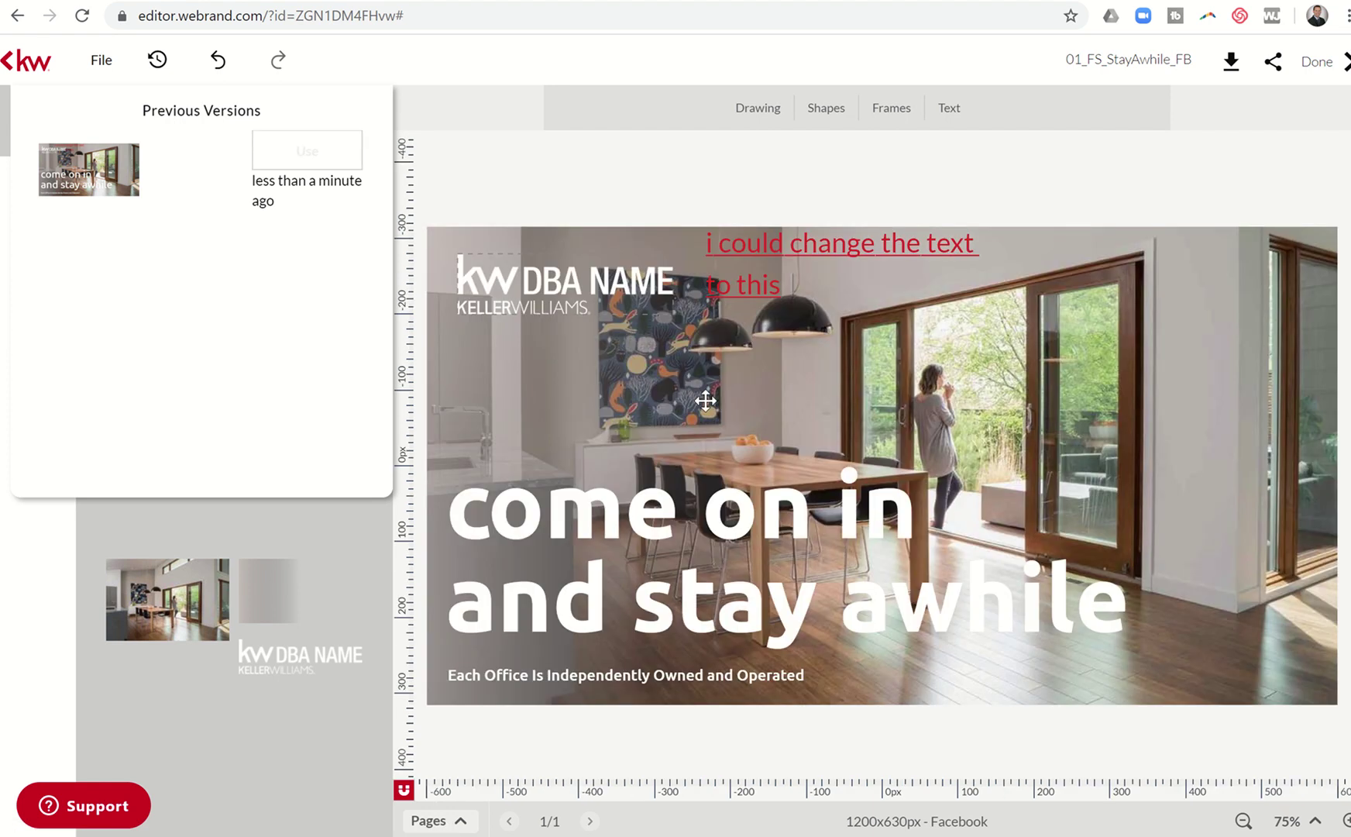
{"action": "left_click", "coordinate": [592, 191]}
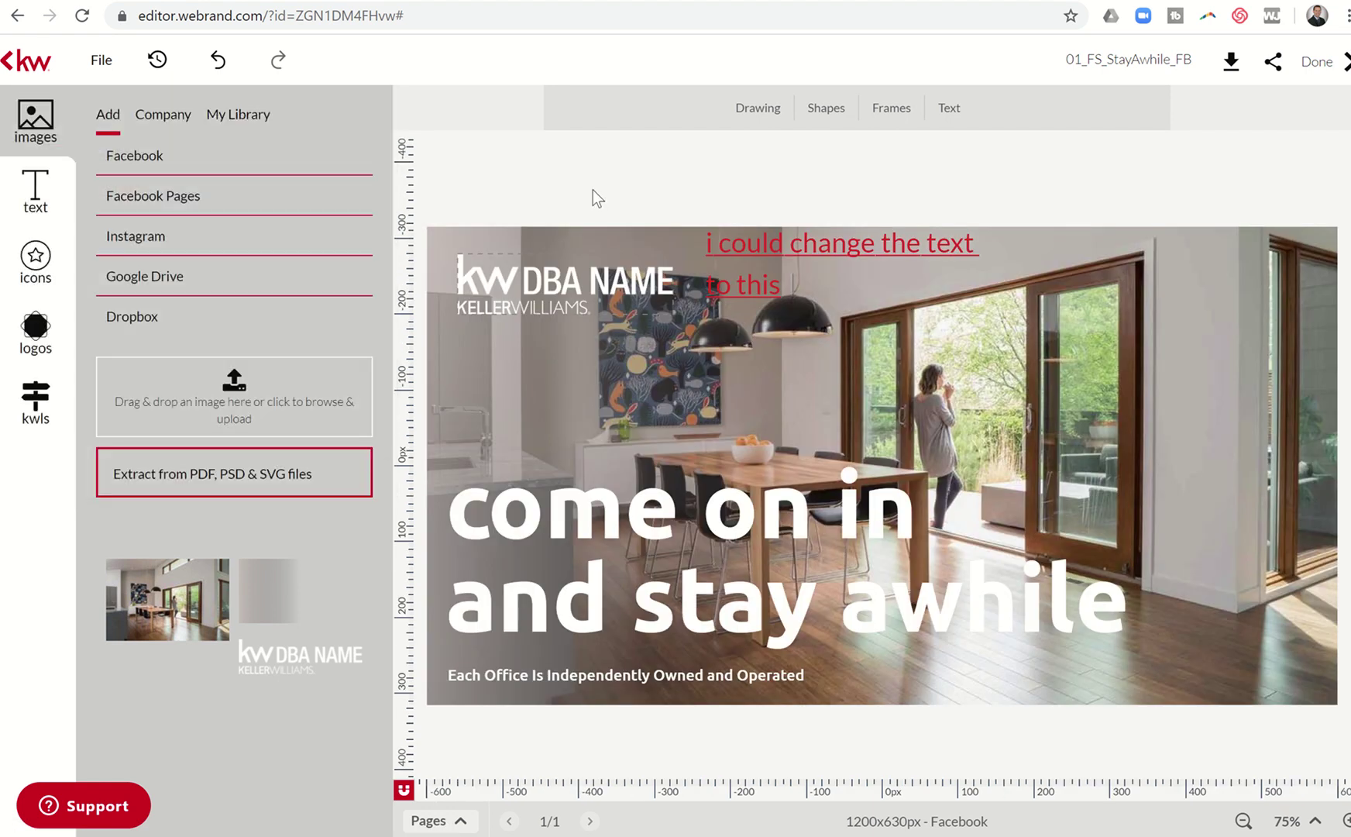
With the layout grid on, nudge the red text slightly down and left, then turn the grid off.
{"action": "left_click", "coordinate": [102, 62]}
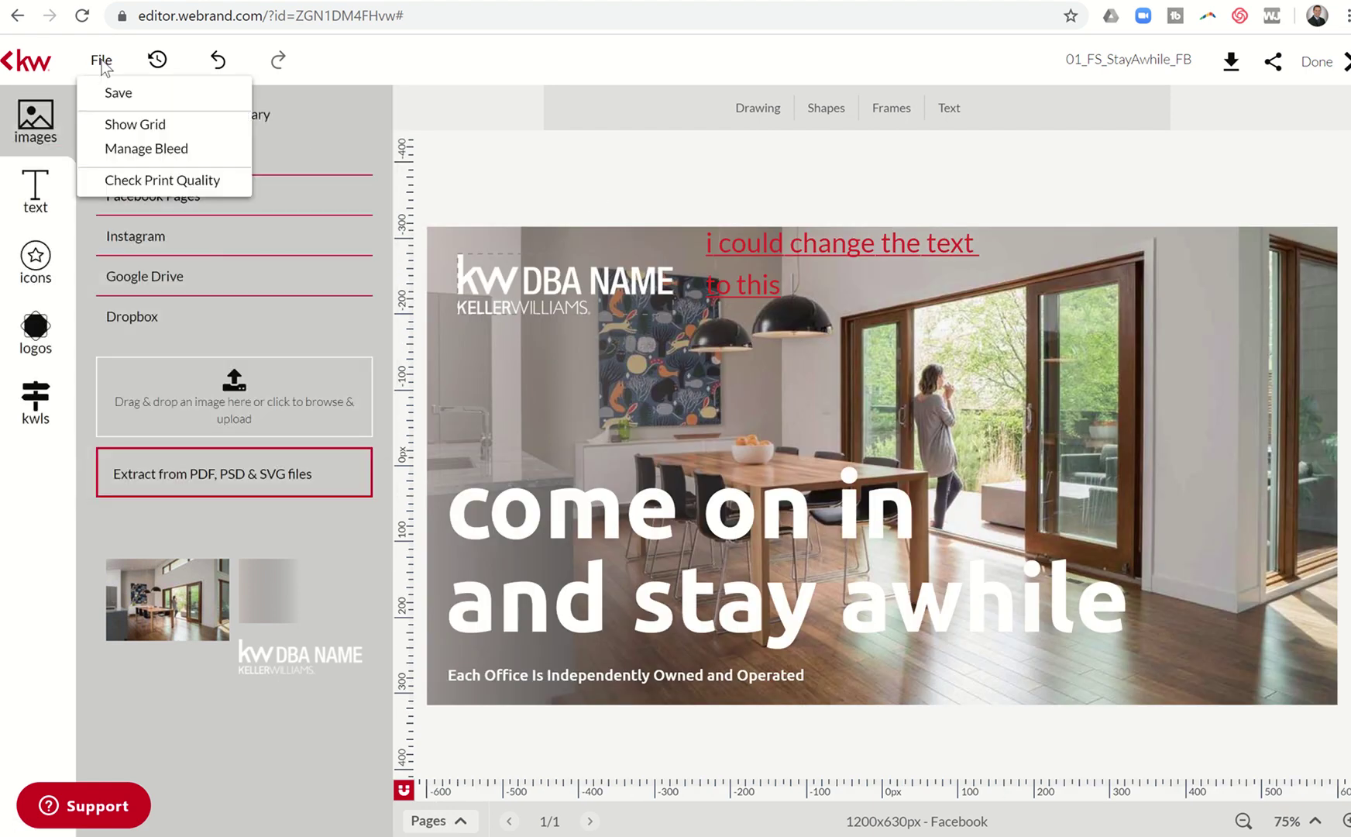
{"action": "left_click", "coordinate": [133, 125]}
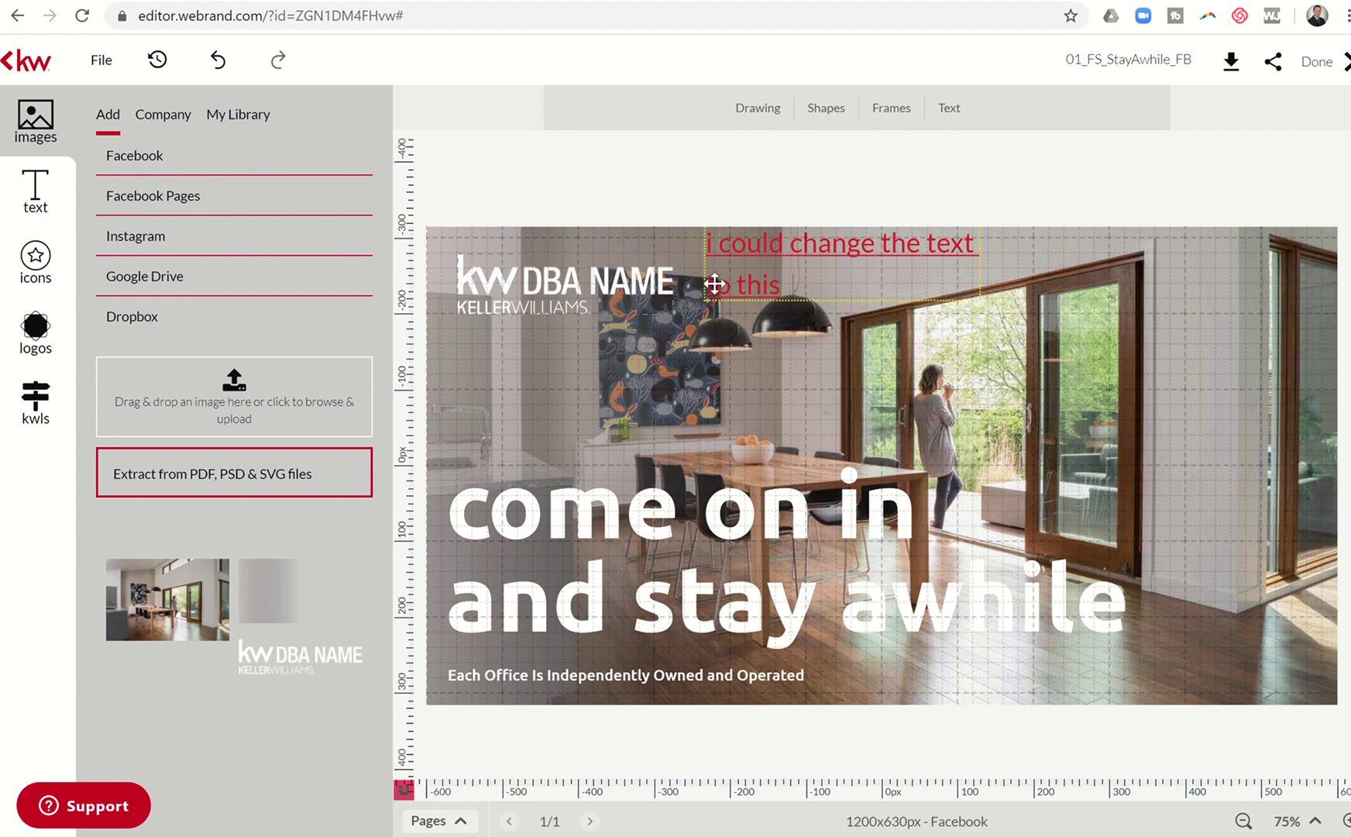
{"action": "mouse_move", "coordinate": [733, 263]}
{"action": "left_mouse_down"}
{"action": "mouse_move", "coordinate": [720, 287]}
{"action": "mouse_move", "coordinate": [713, 270]}
{"action": "left_mouse_up"}
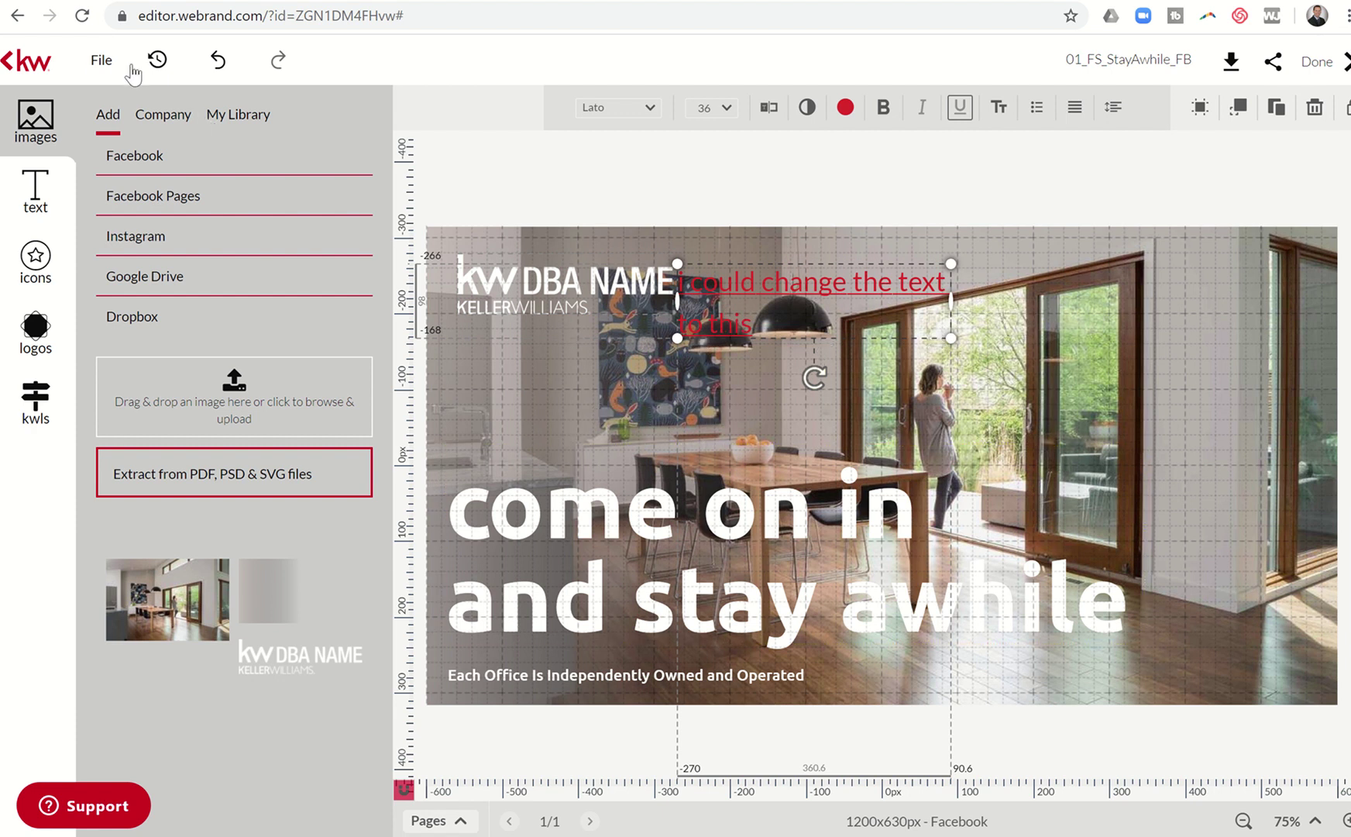
{"action": "left_click", "coordinate": [104, 62]}
{"action": "left_click", "coordinate": [116, 126]}
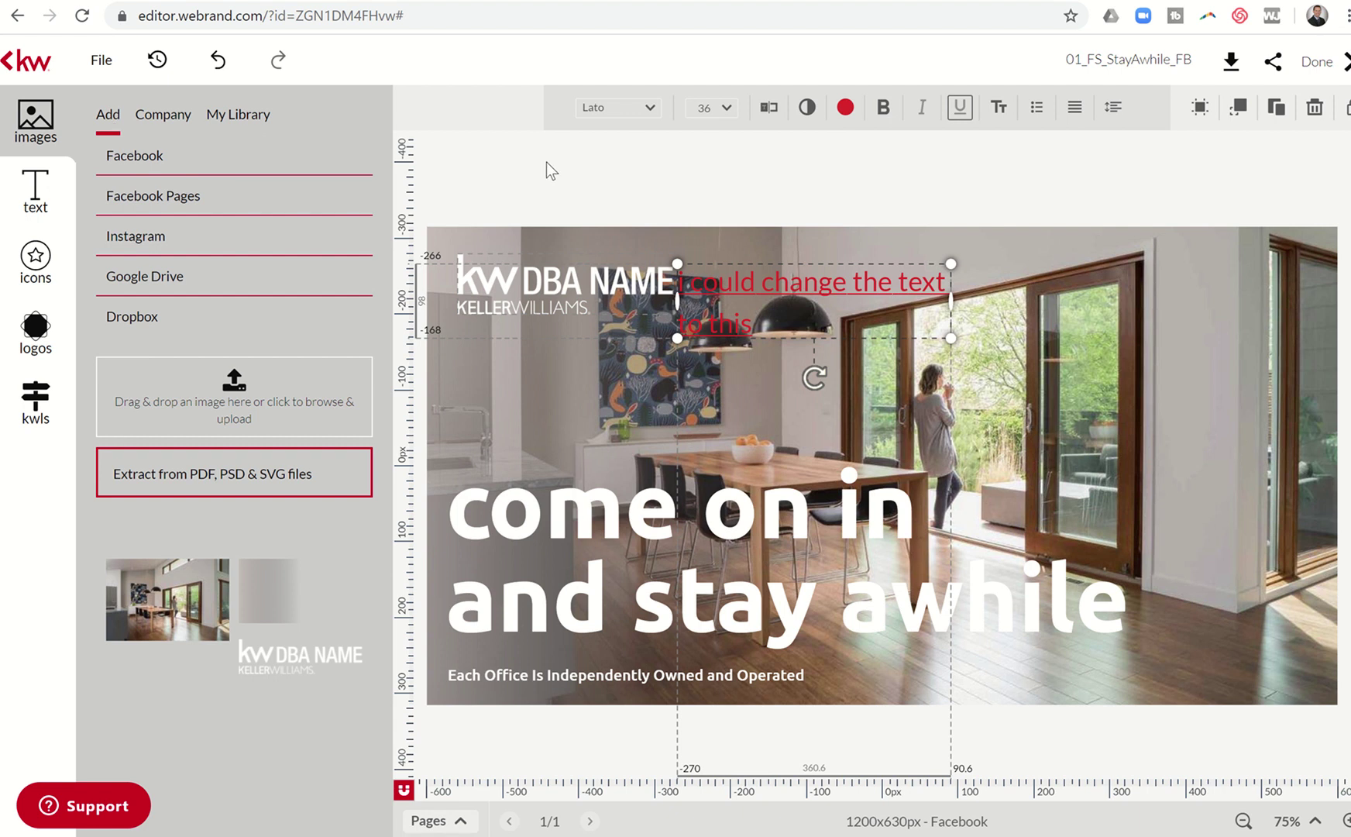
{"action": "left_click", "coordinate": [102, 61]}
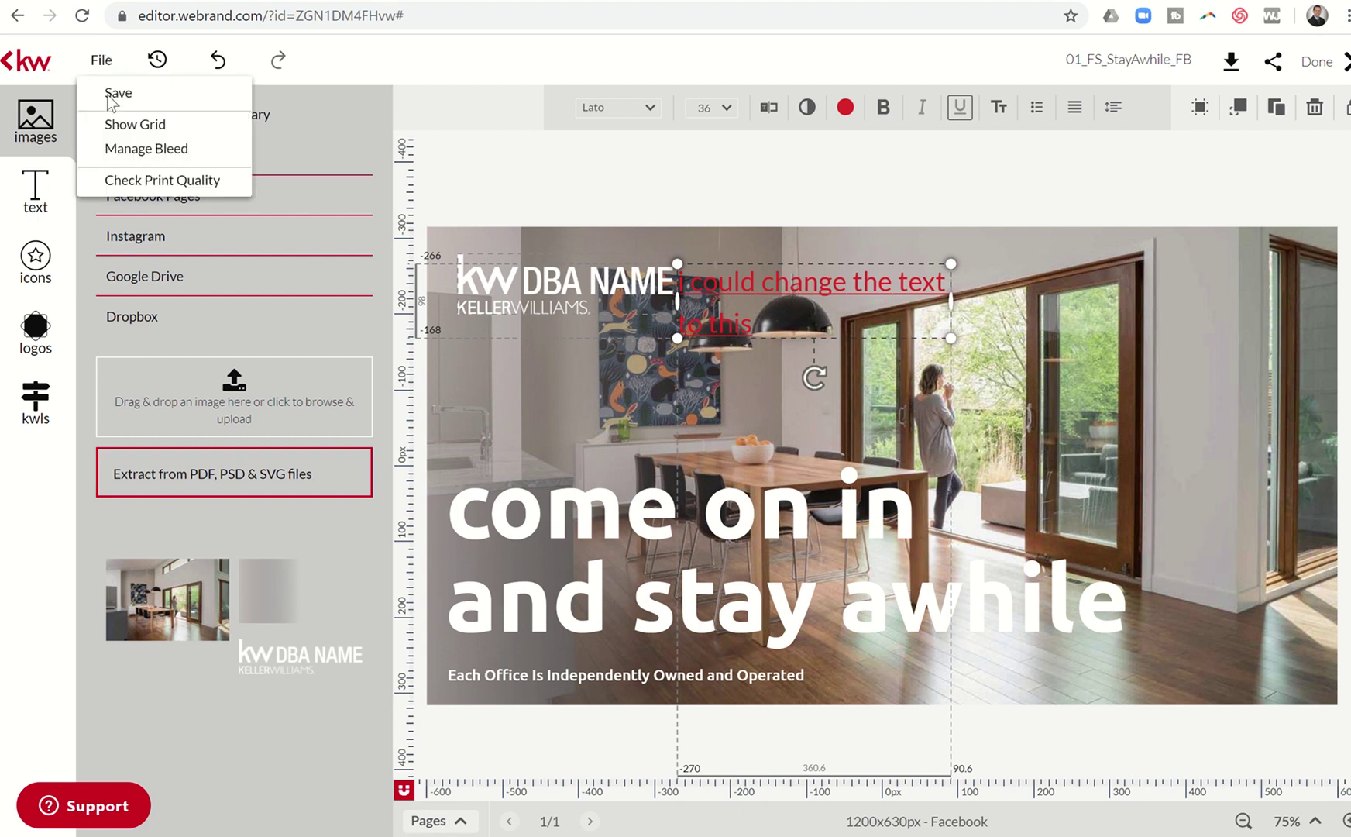
{"action": "left_click", "coordinate": [113, 173]}
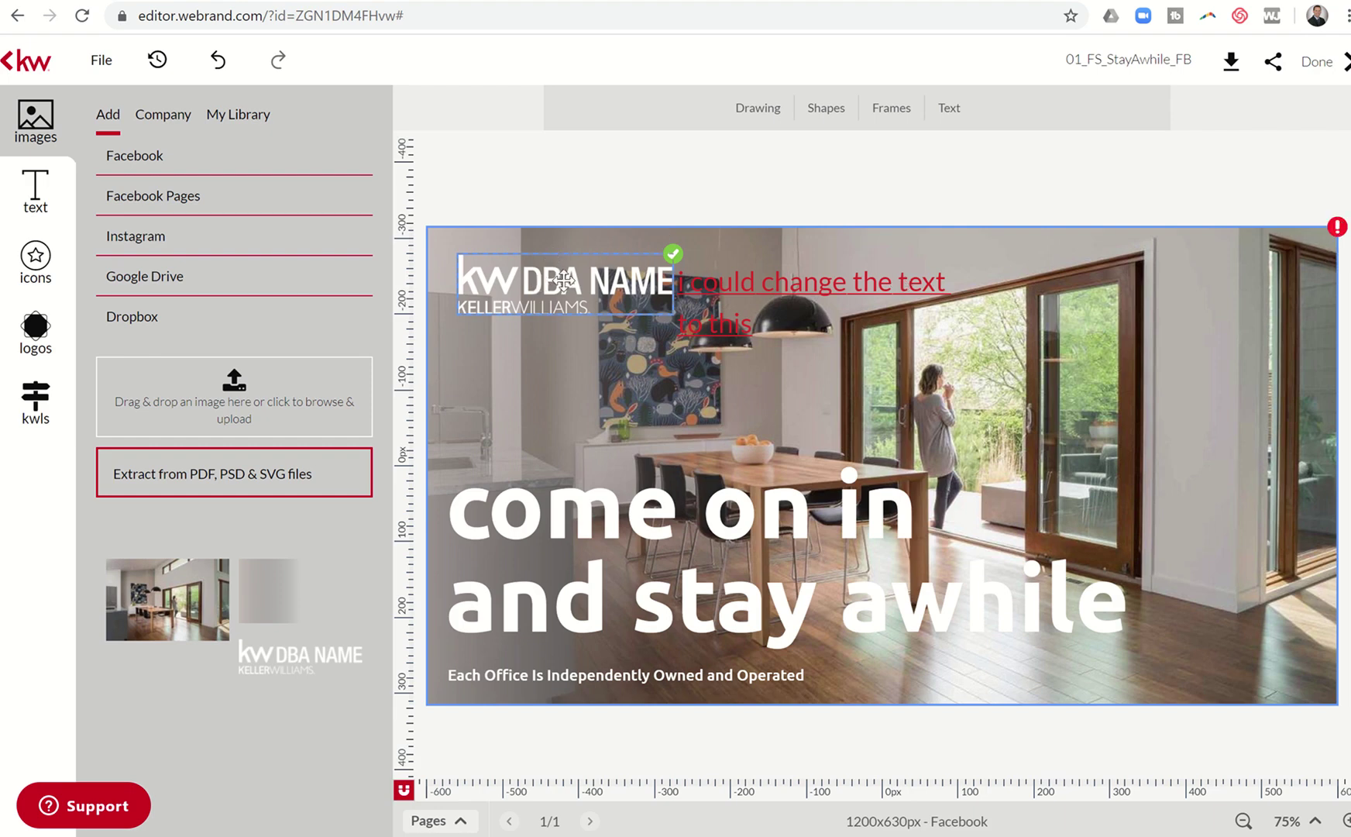
{"action": "left_click", "coordinate": [1103, 396]}
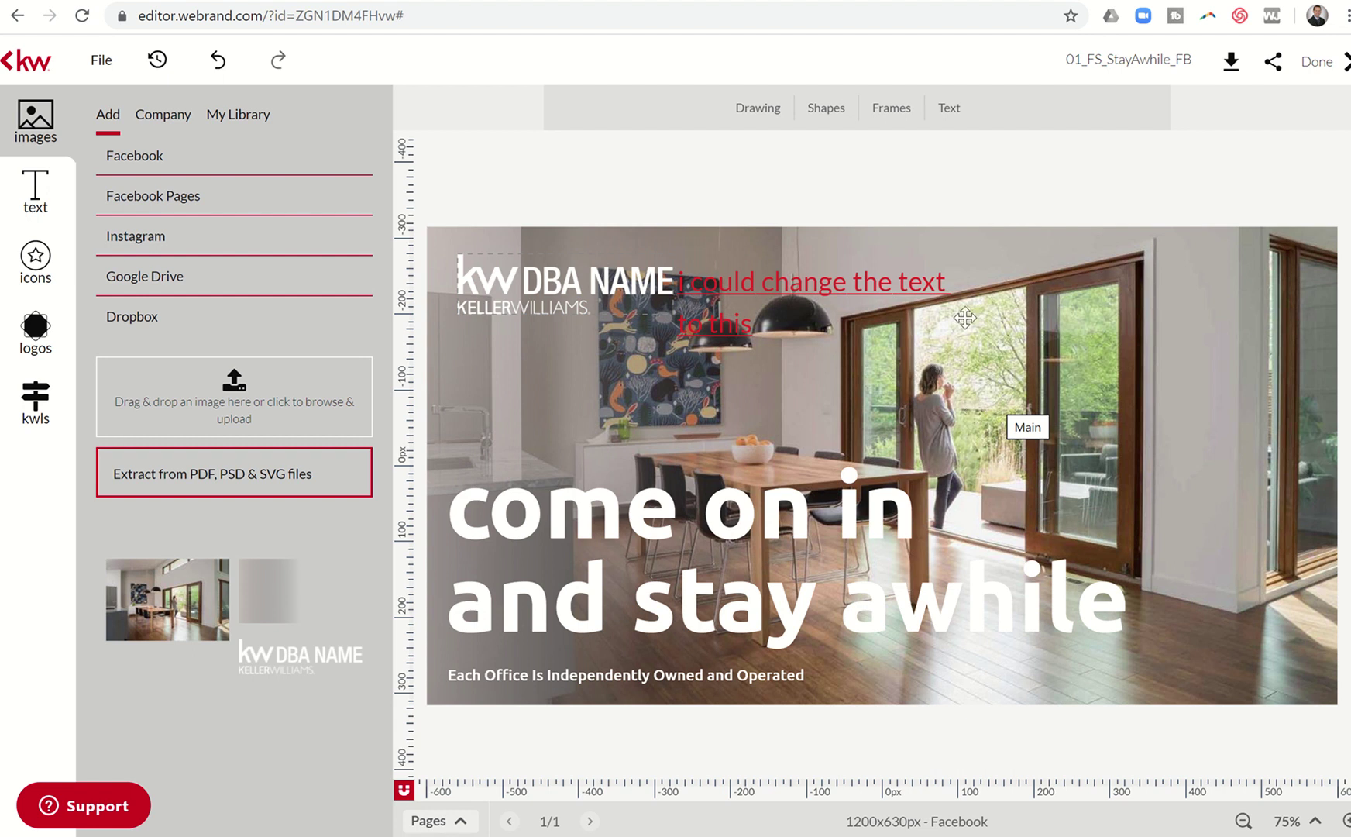
Rename the design to 'Test Facebook Come On In Ver 1'.
{"action": "left_click", "coordinate": [1136, 58]}
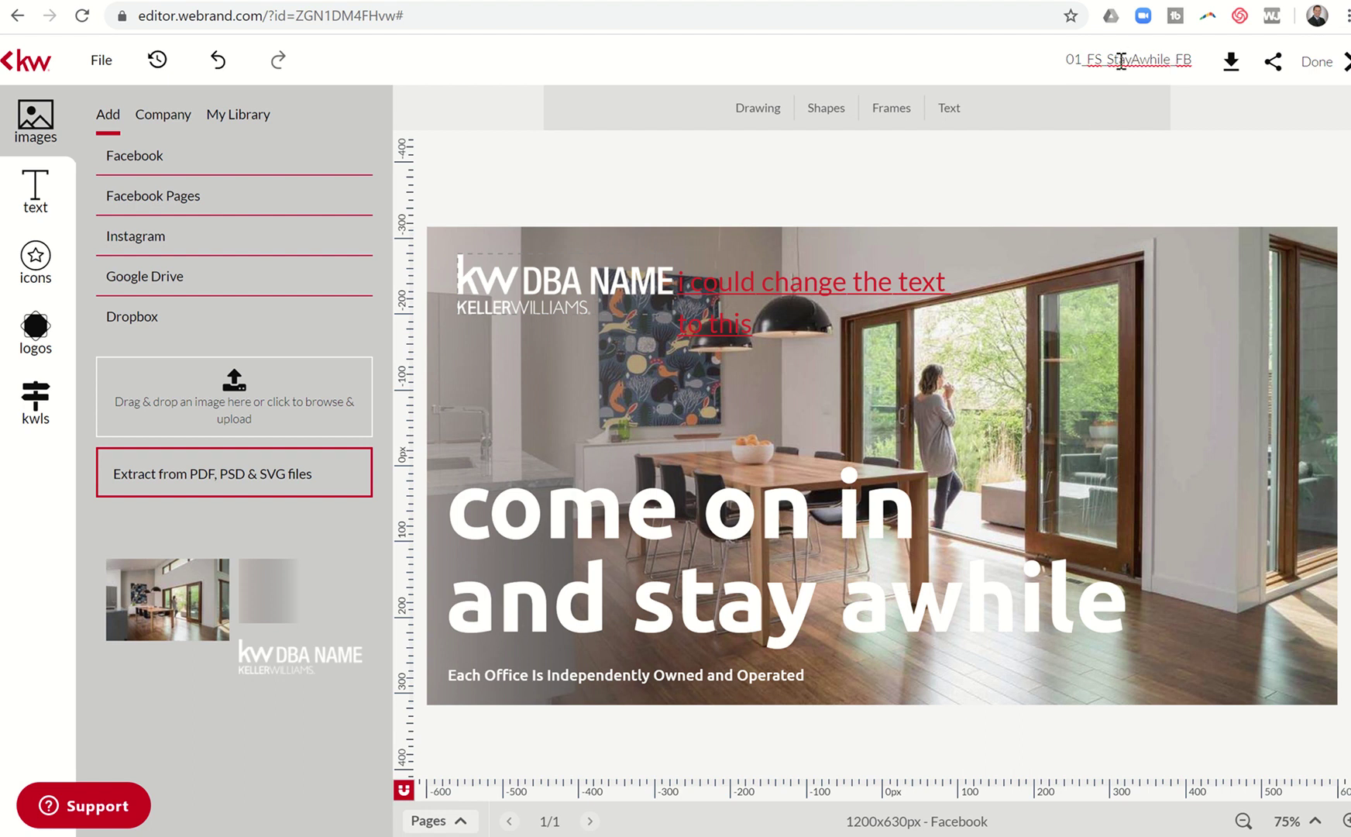
{"action": "double_click", "coordinate": [1117, 58]}
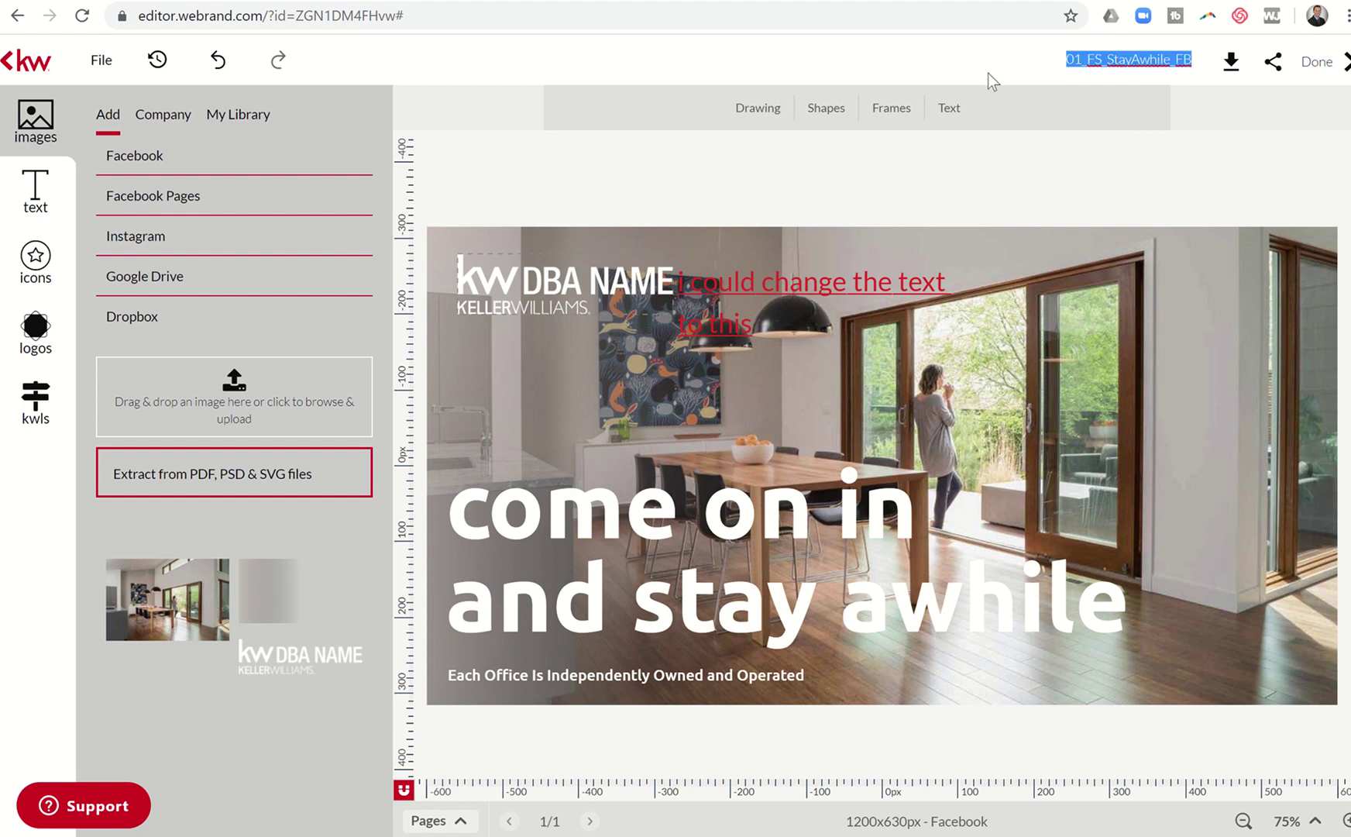
{"action": "type", "text": "Test F"}
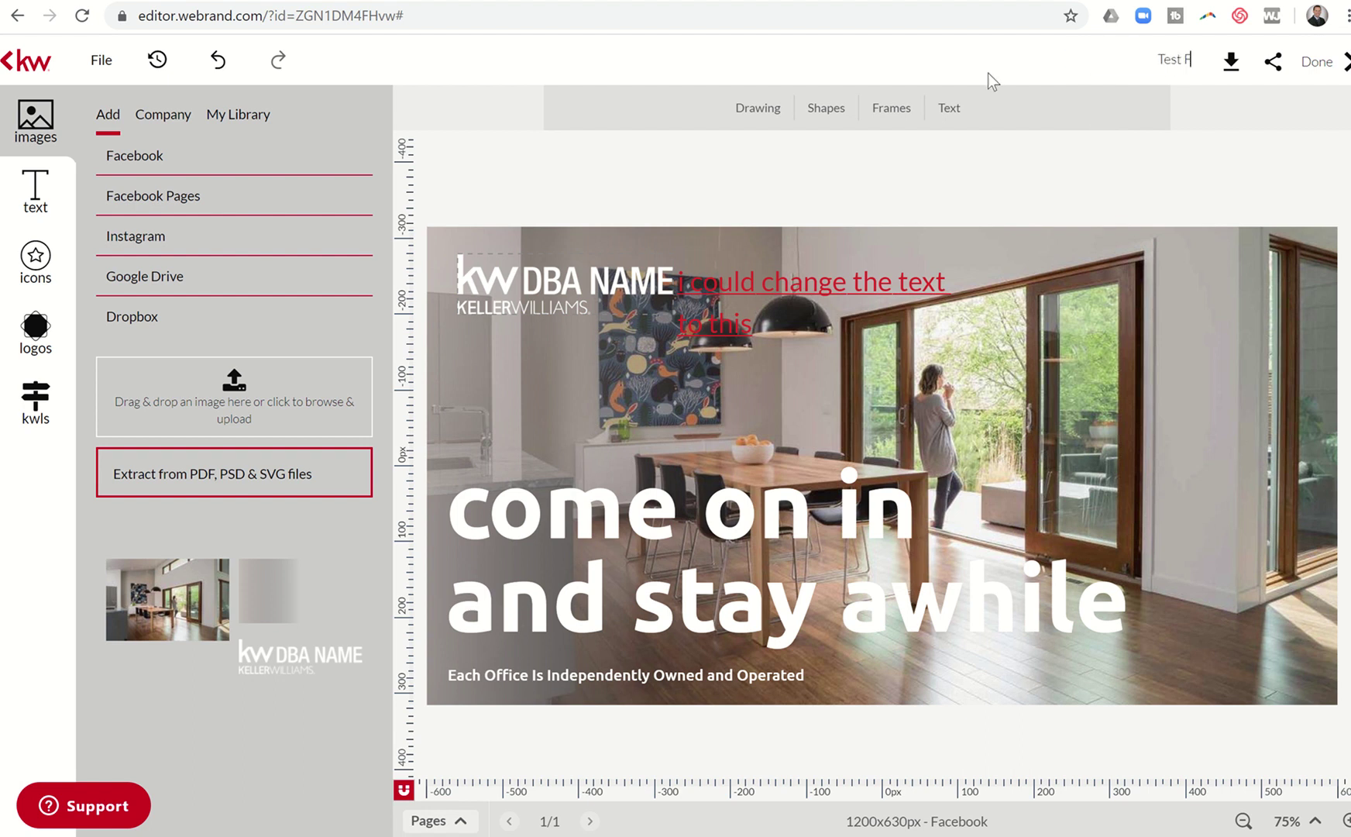
{"action": "type", "text": "acebook Come C"}
{"action": "type", "text": "n I"}
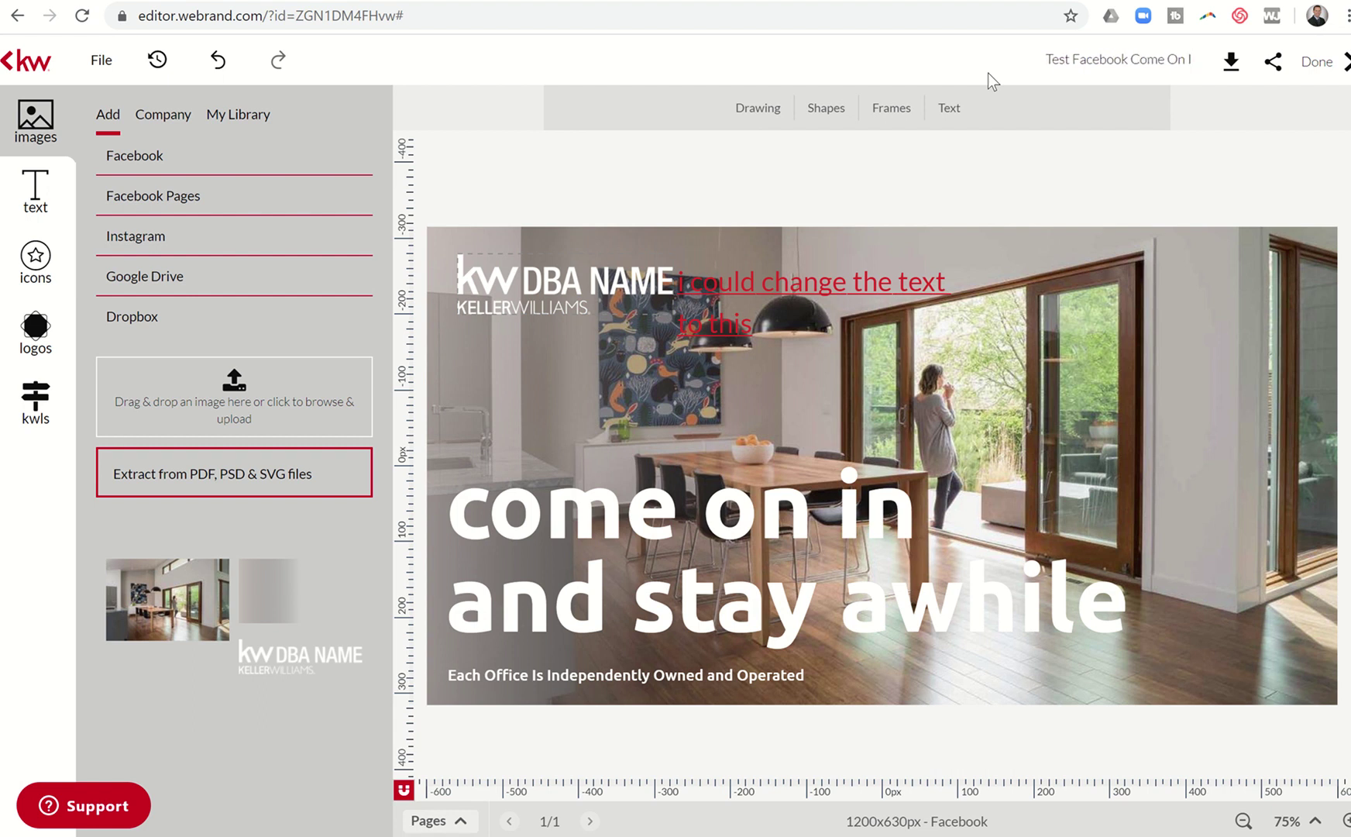
{"action": "type", "text": "n Ver 1"}
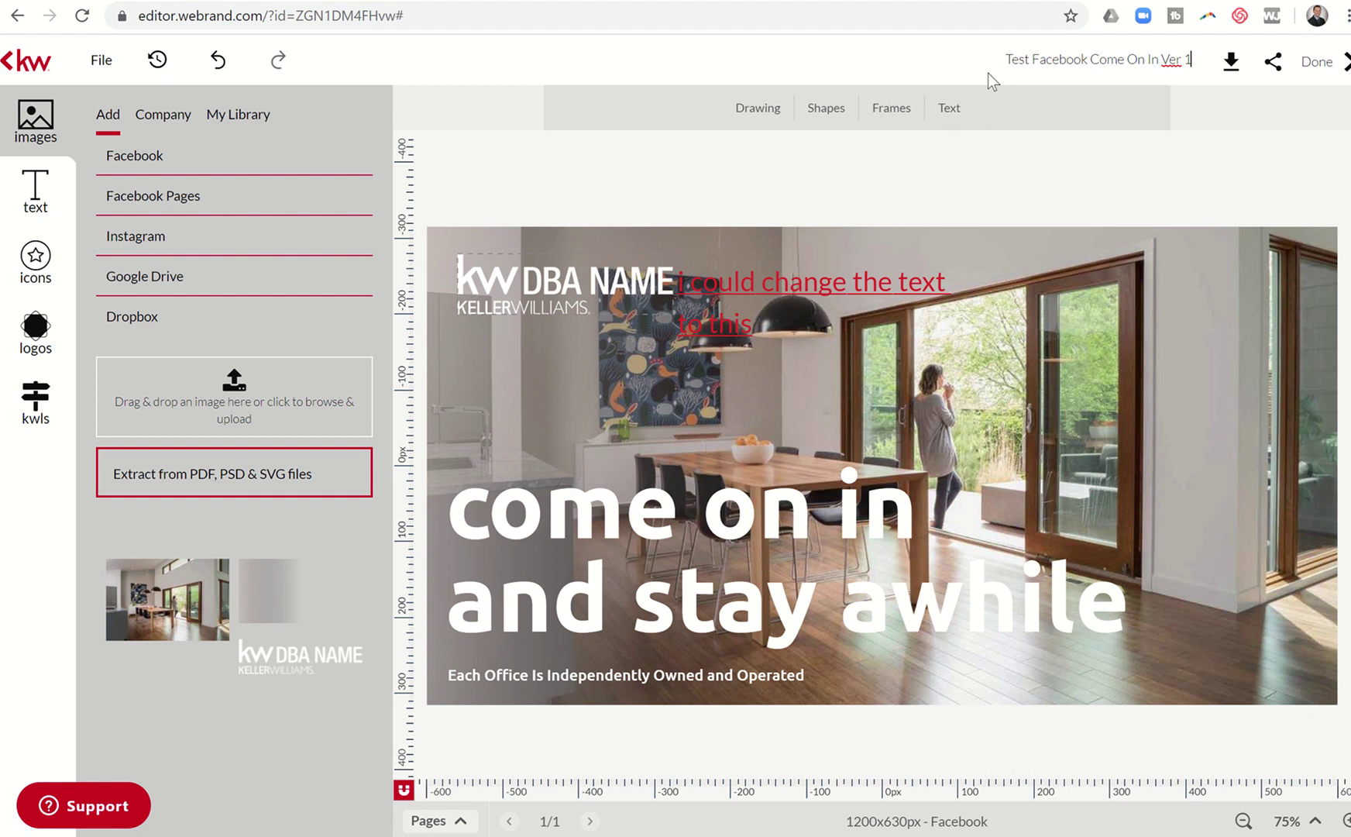
Save the new name and view the PNG and PDF download options.
{"action": "left_click", "coordinate": [1218, 69]}
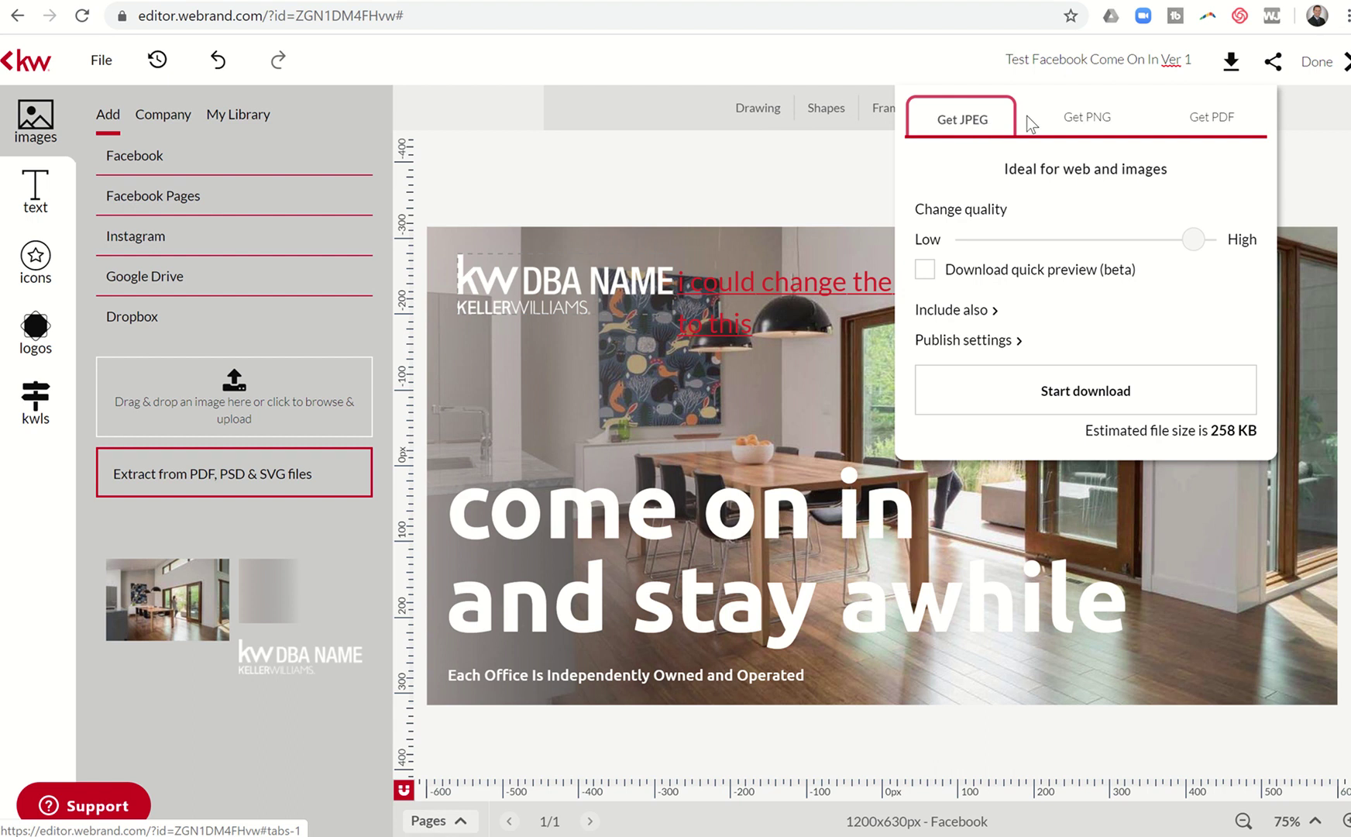
{"action": "left_click", "coordinate": [1084, 124]}
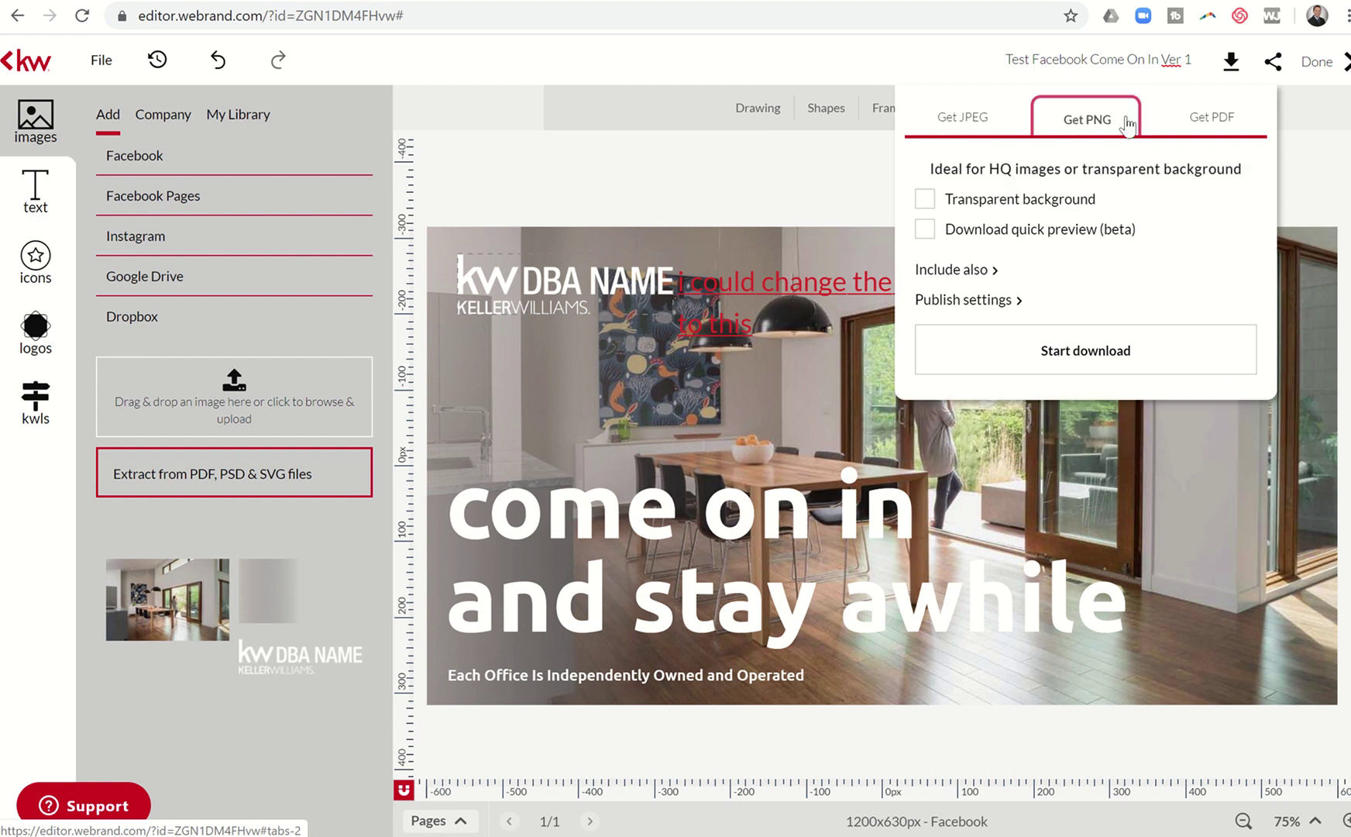
{"action": "left_click", "coordinate": [1206, 123]}
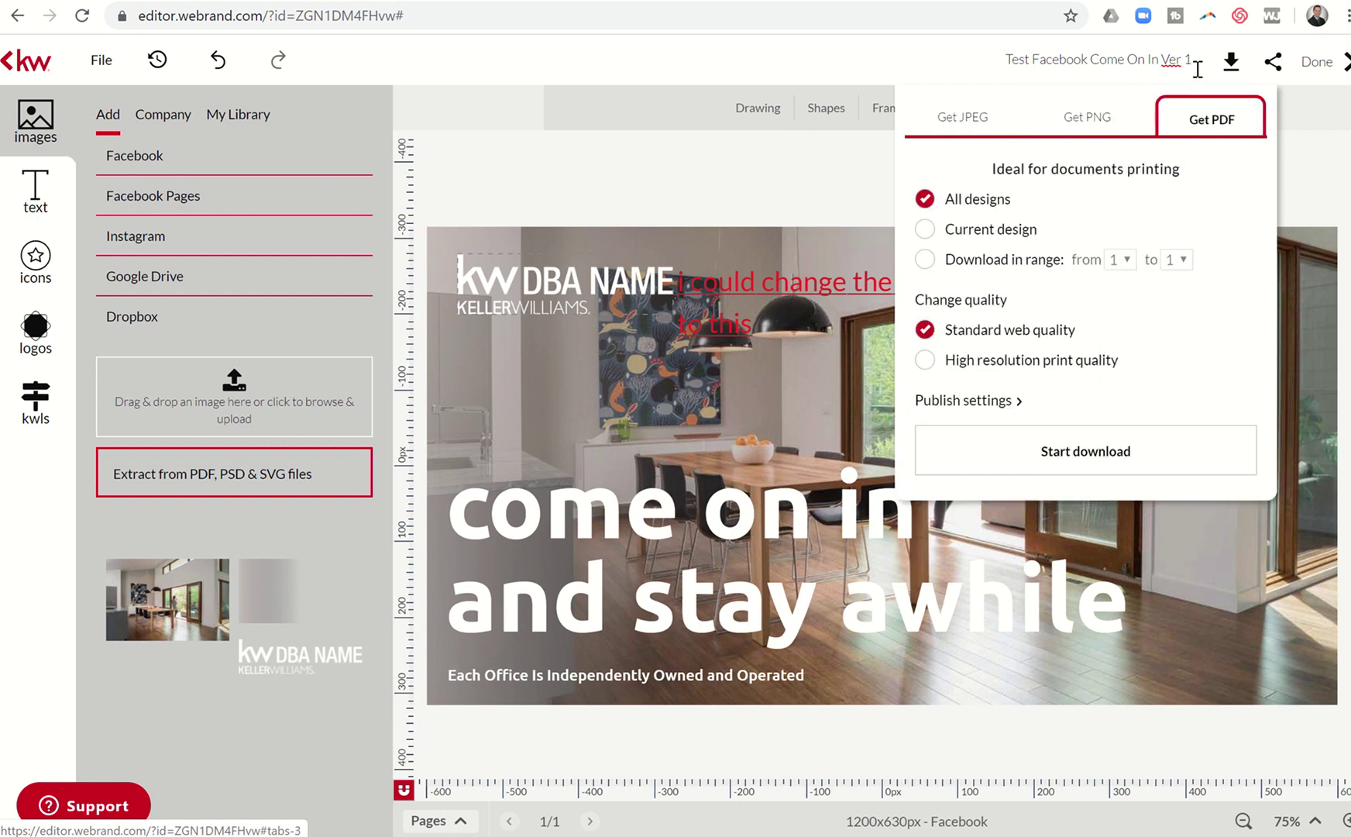
Select the design image share link in the share panel, then open a new browser tab.
{"action": "left_click", "coordinate": [1269, 67]}
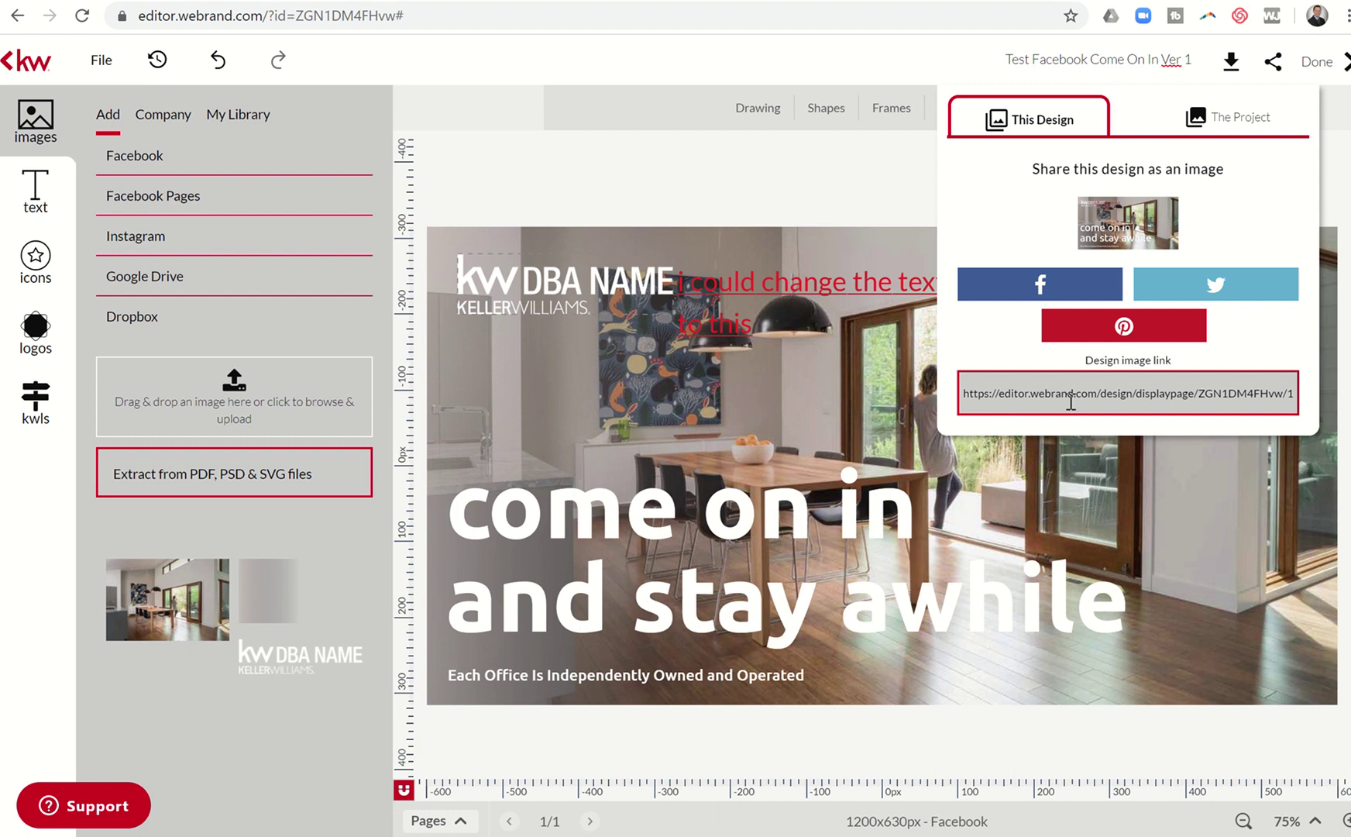
{"action": "left_click", "coordinate": [968, 396]}
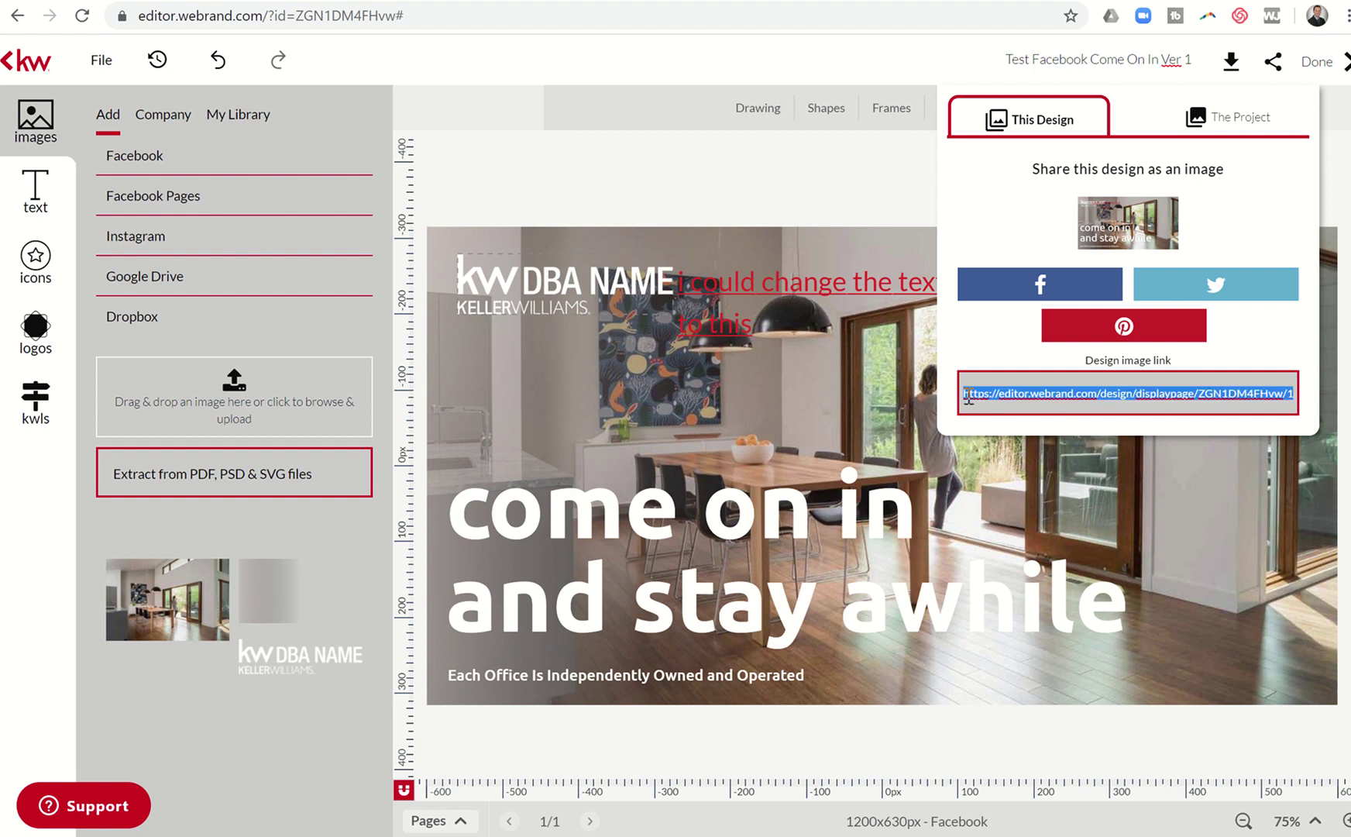
{"action": "left_click", "coordinate": [1167, 1]}
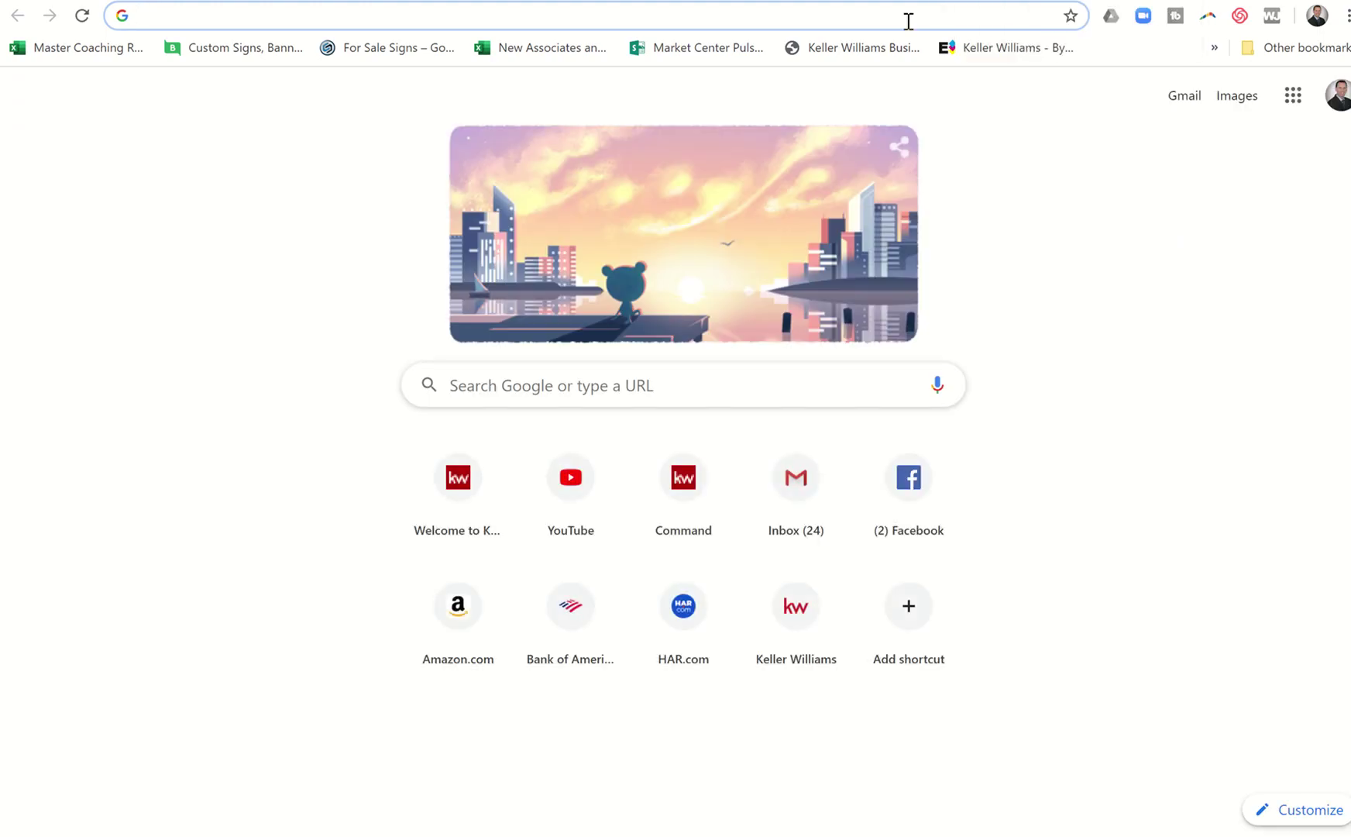
Load the pasted design image link to view the full graphic, then return to the editor tab.
{"action": "type", "text": "https://editor.webrand.com/design/displaypage/ZGN1DM4FHvw/1/c4ca4238a0b923820dcc509a6f75849b/1754"}
{"action": "left_click", "coordinate": [843, 54]}
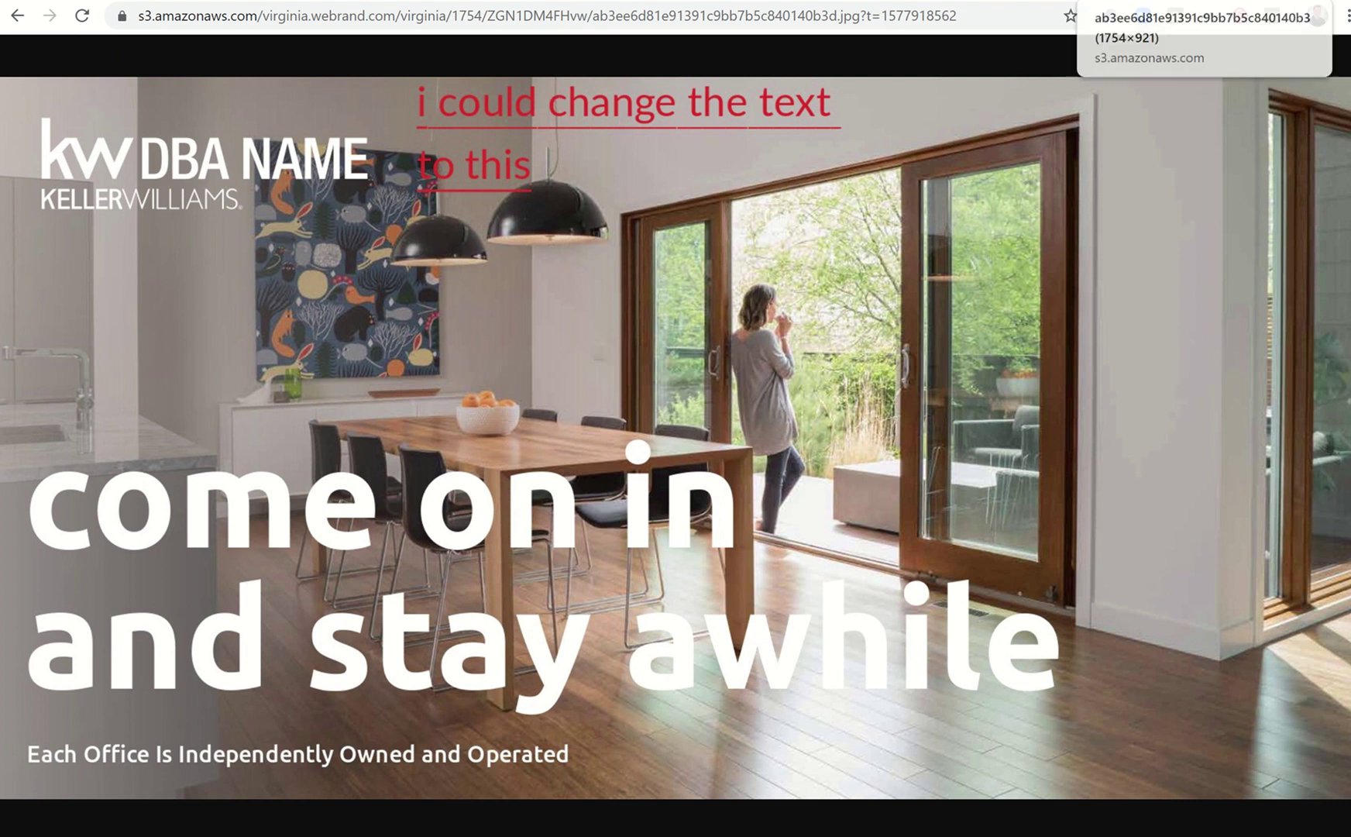
{"action": "left_click", "coordinate": [1177, 1]}
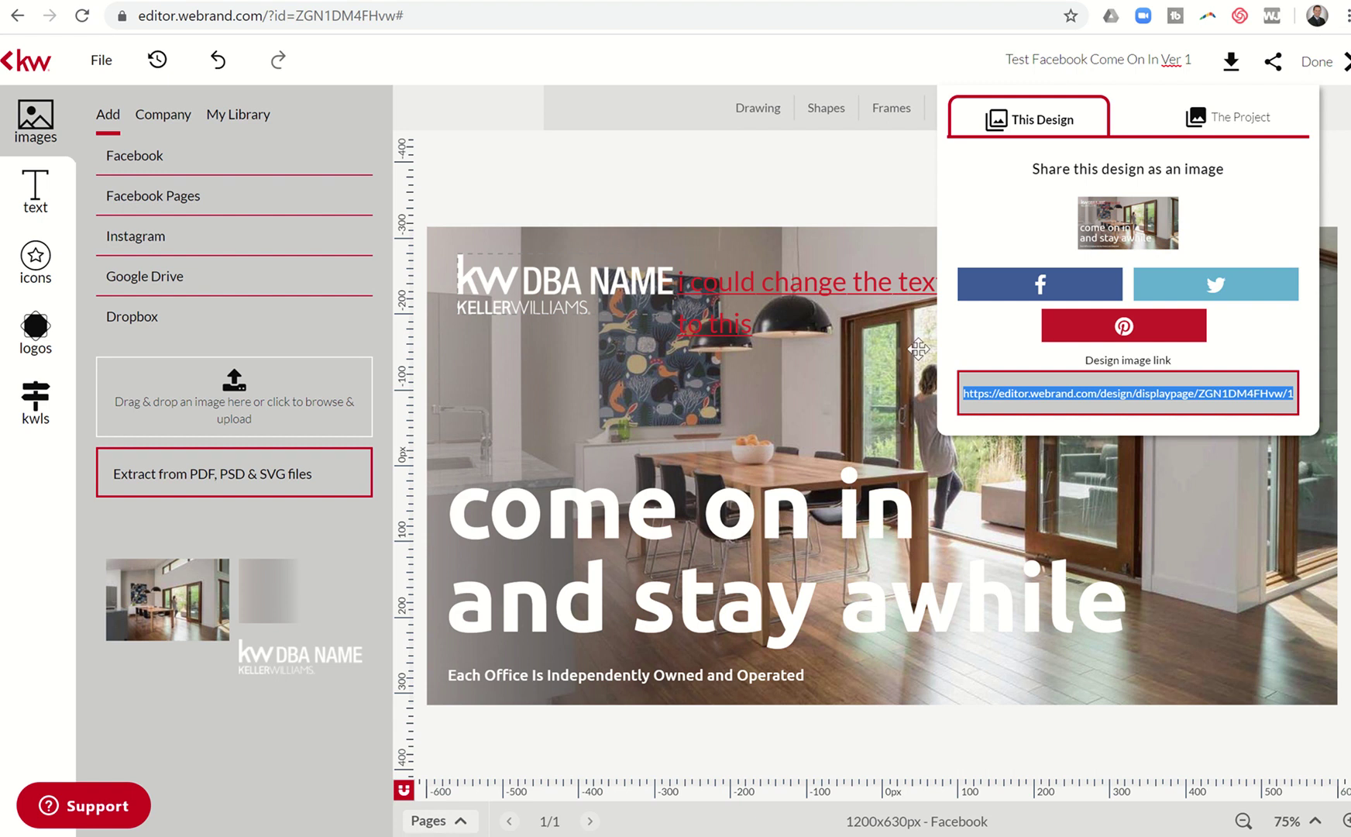
Switch the share panel to The Project and select the project link.
{"action": "left_click", "coordinate": [1219, 135]}
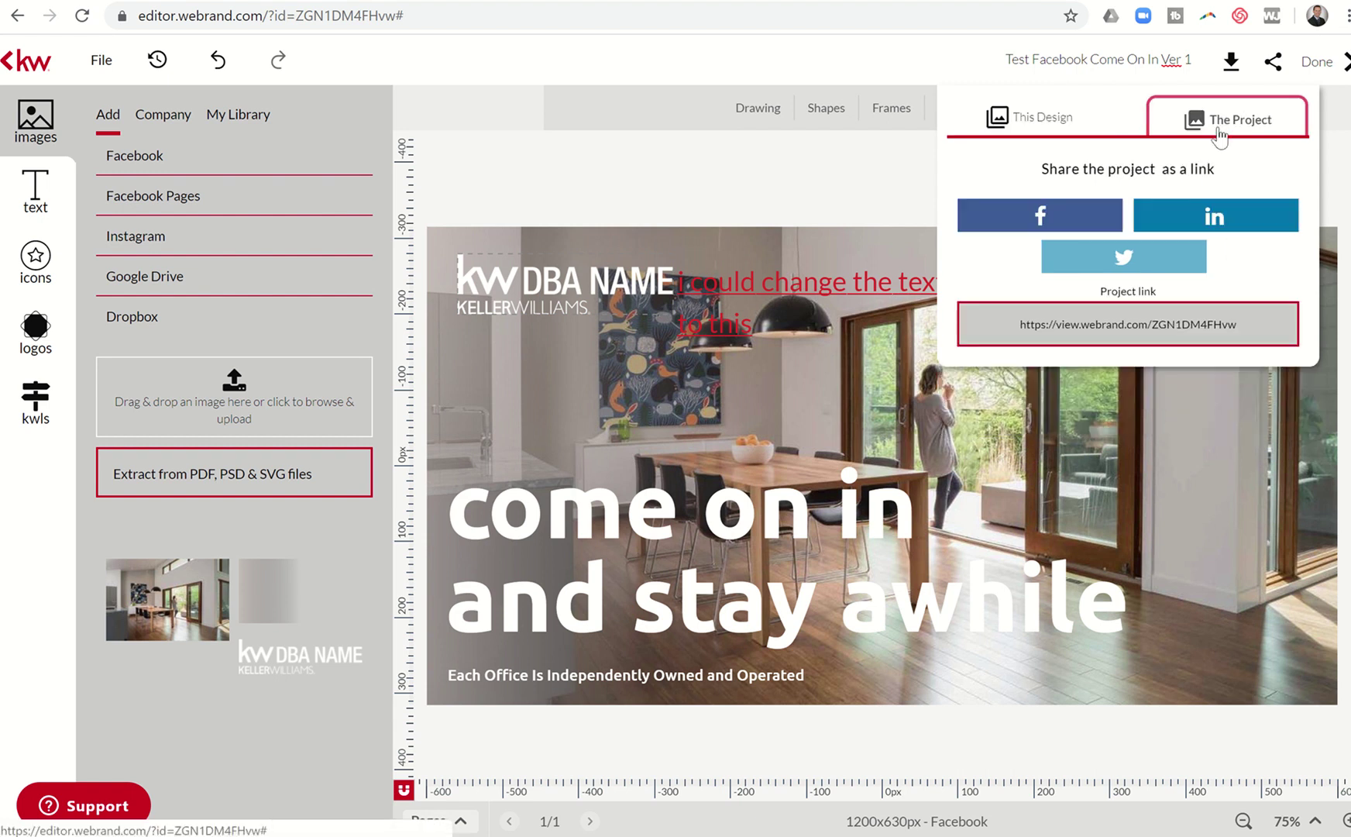
{"action": "left_click", "coordinate": [1209, 324]}
{"action": "key", "text": "ctrl+c"}
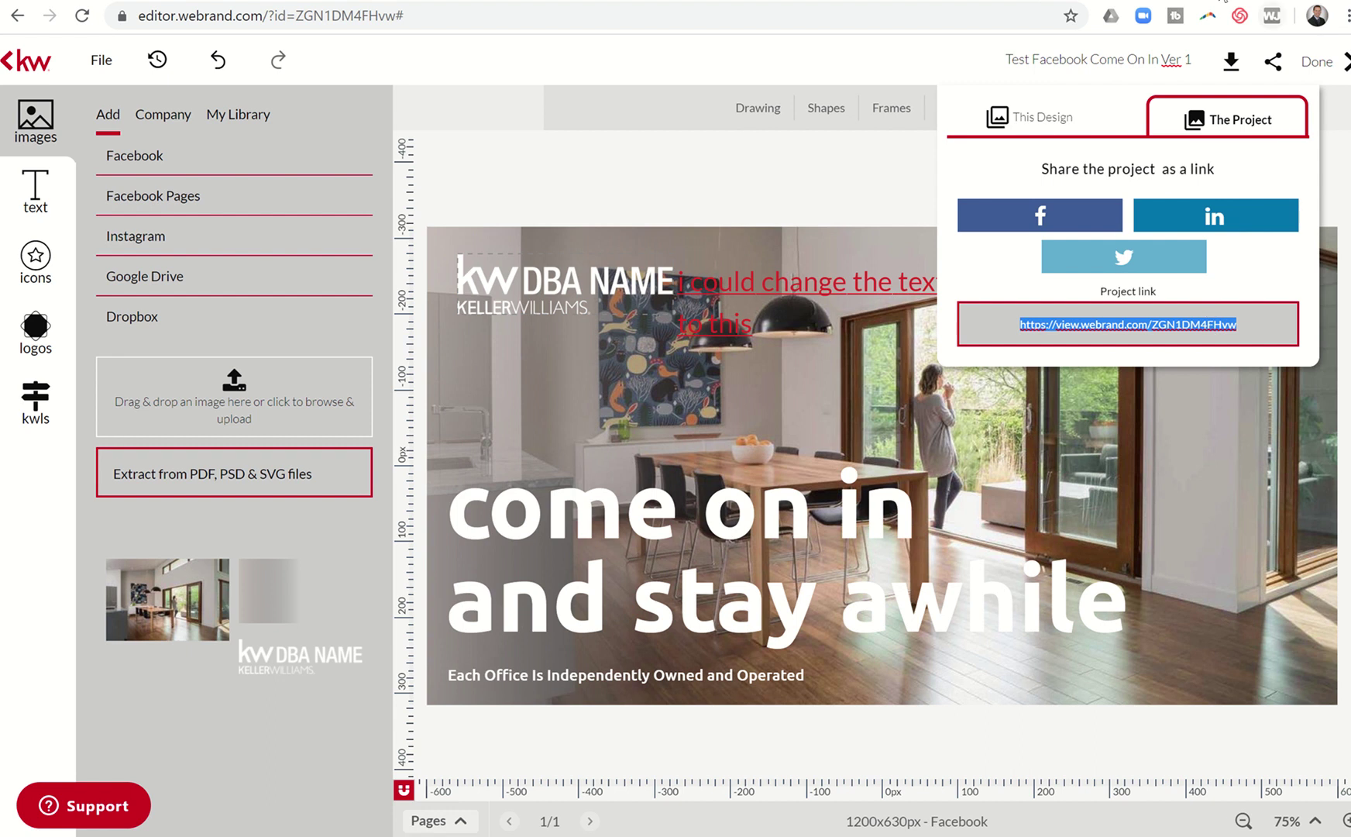
Load the project link in a new tab and show the viewer's download, print and sharing options.
{"action": "key", "text": "ctrl+t"}
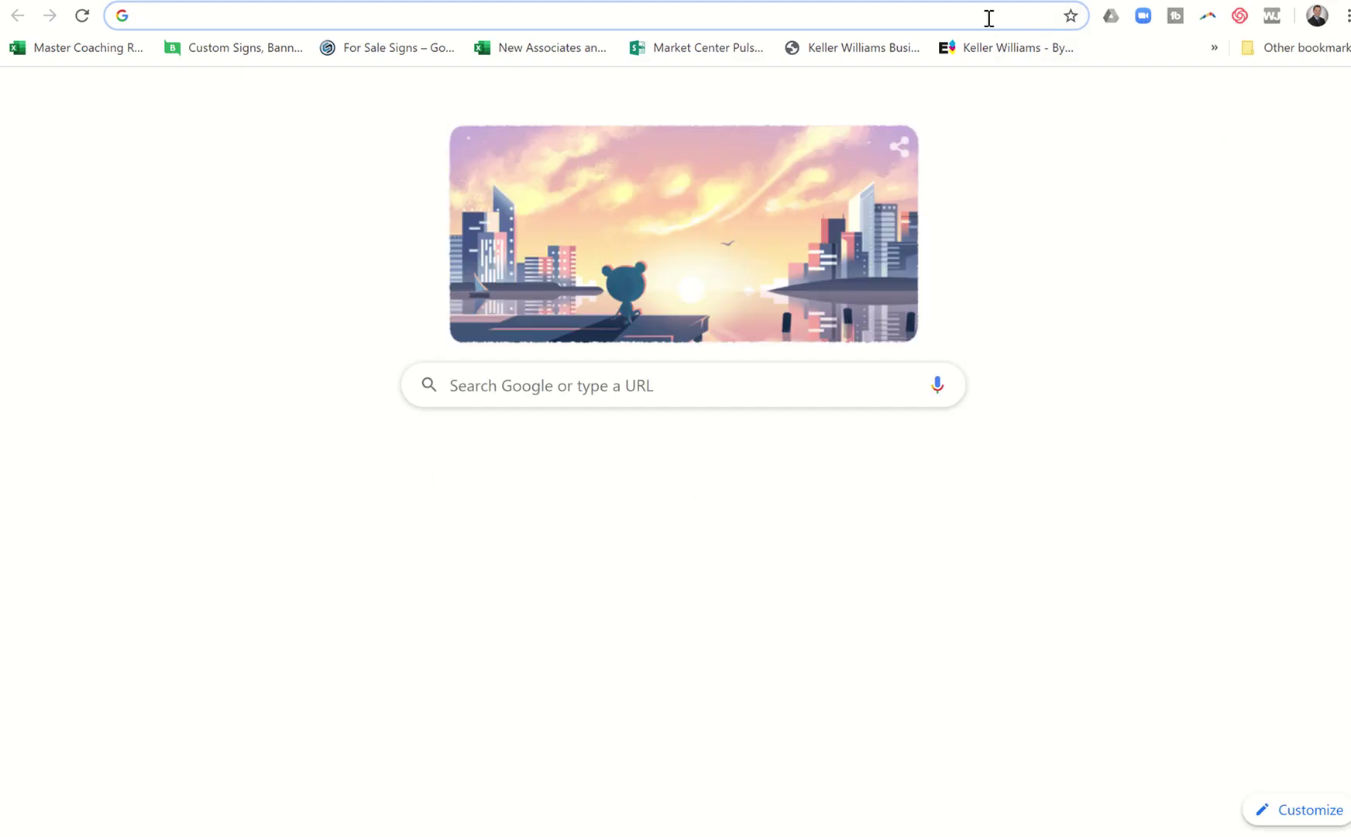
{"action": "key", "text": "ctrl+v"}
{"action": "key", "text": "Return"}
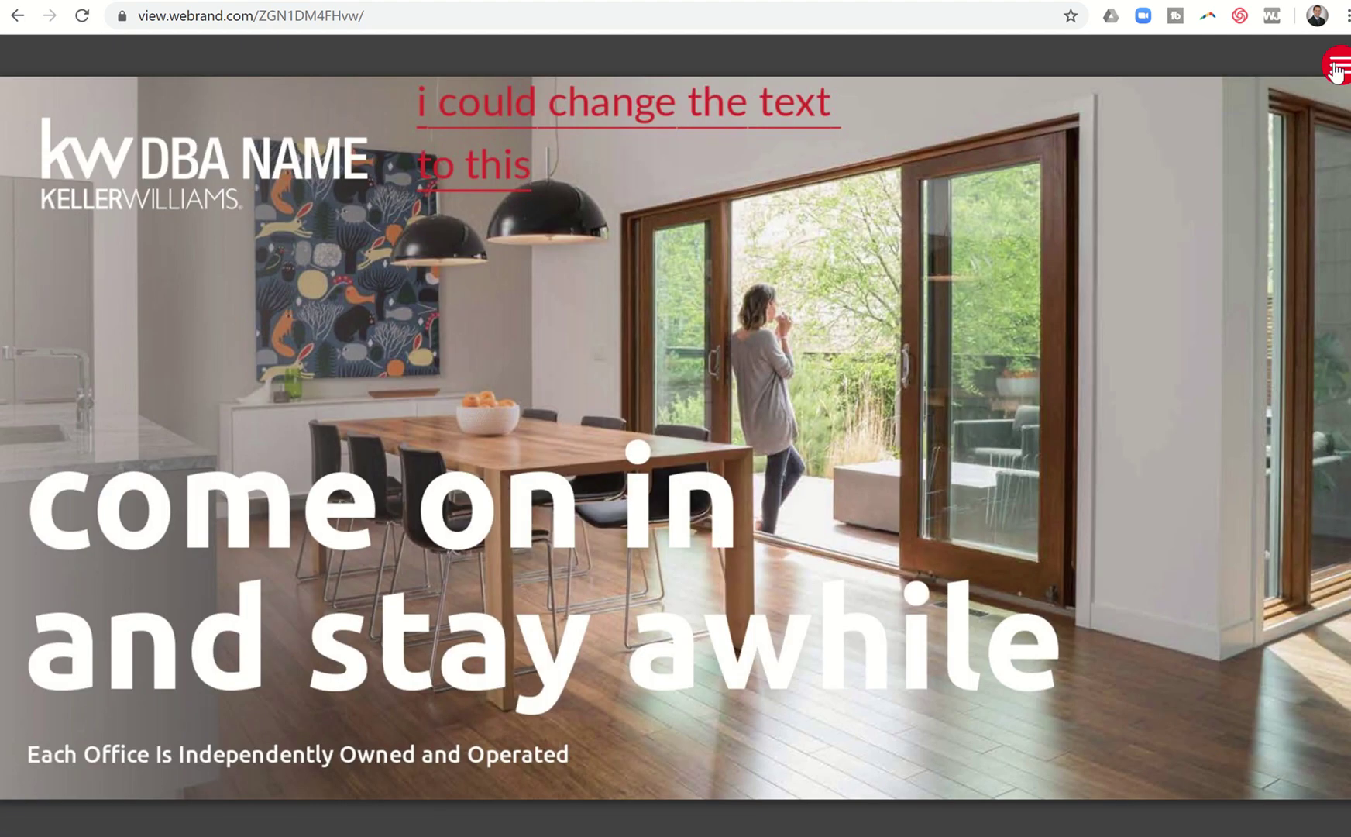
{"action": "left_click", "coordinate": [1336, 70]}
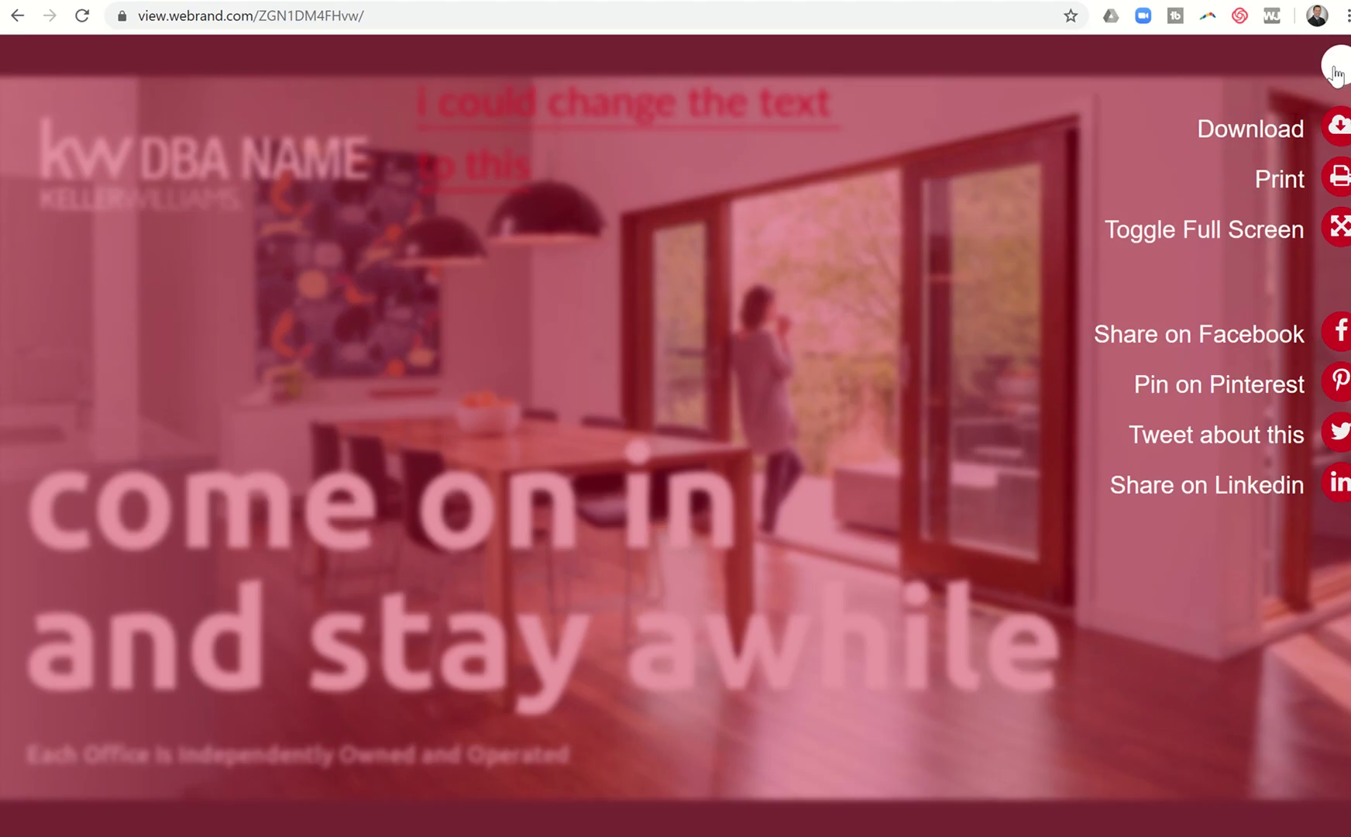